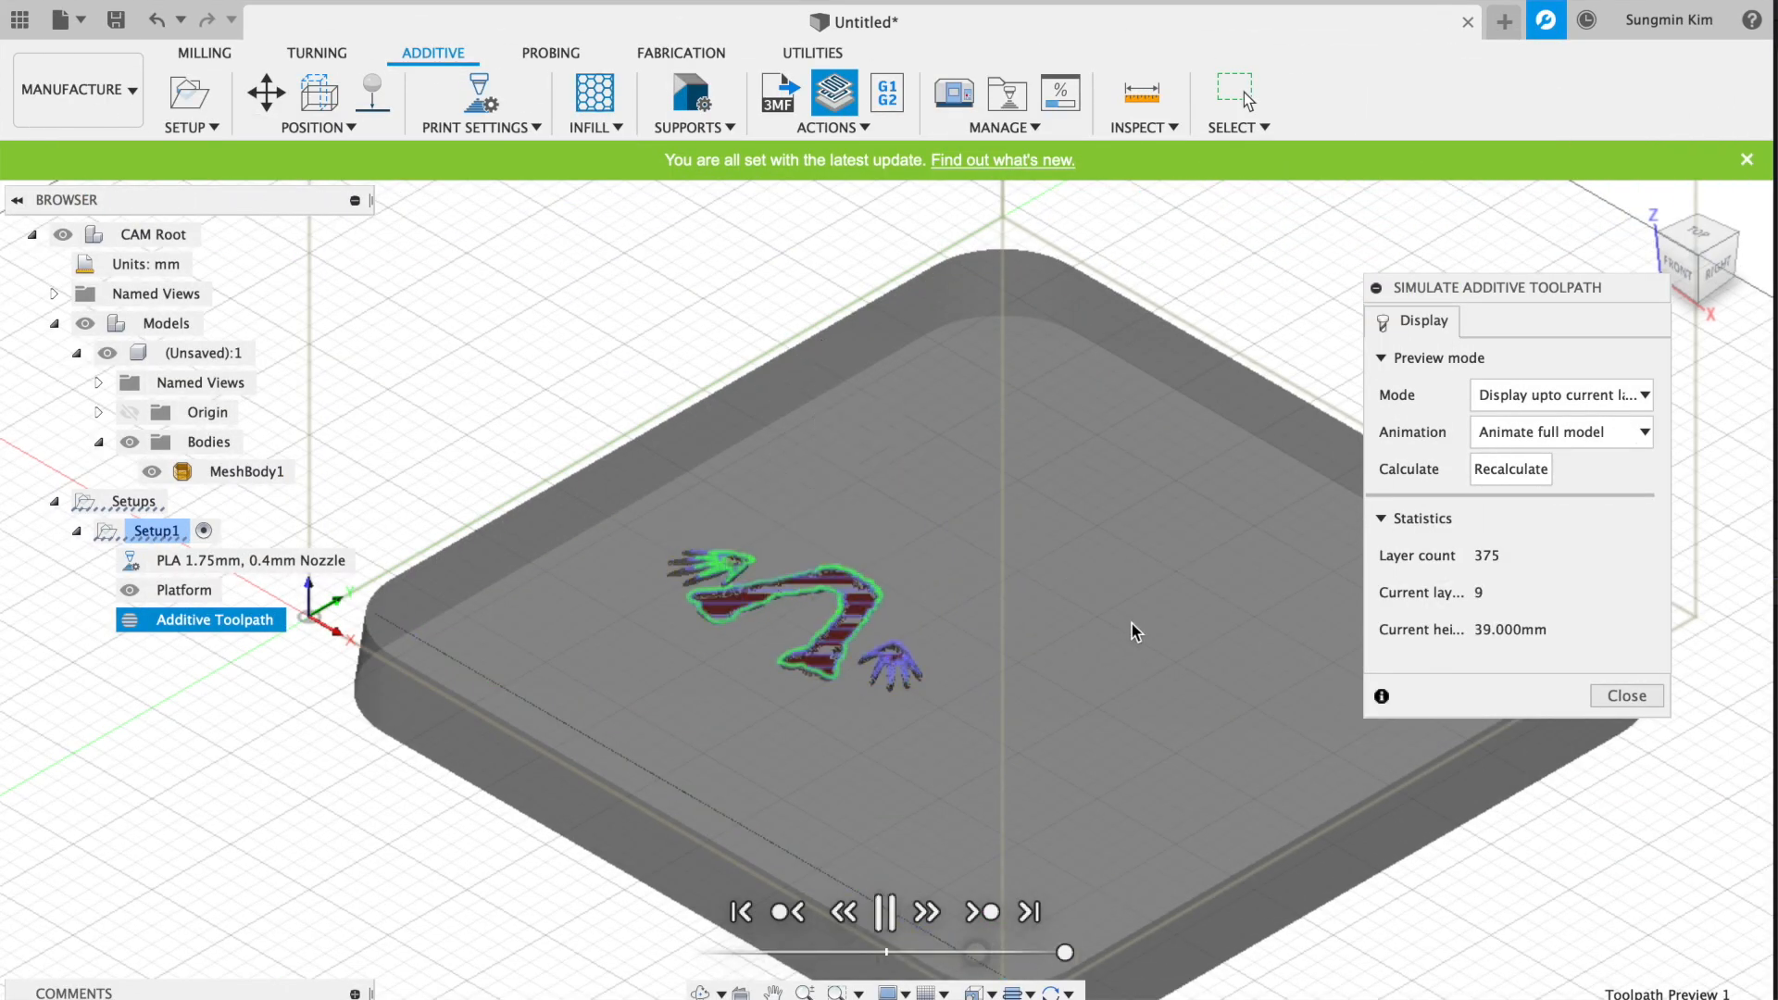
pyautogui.scroll(4, 945, 595)
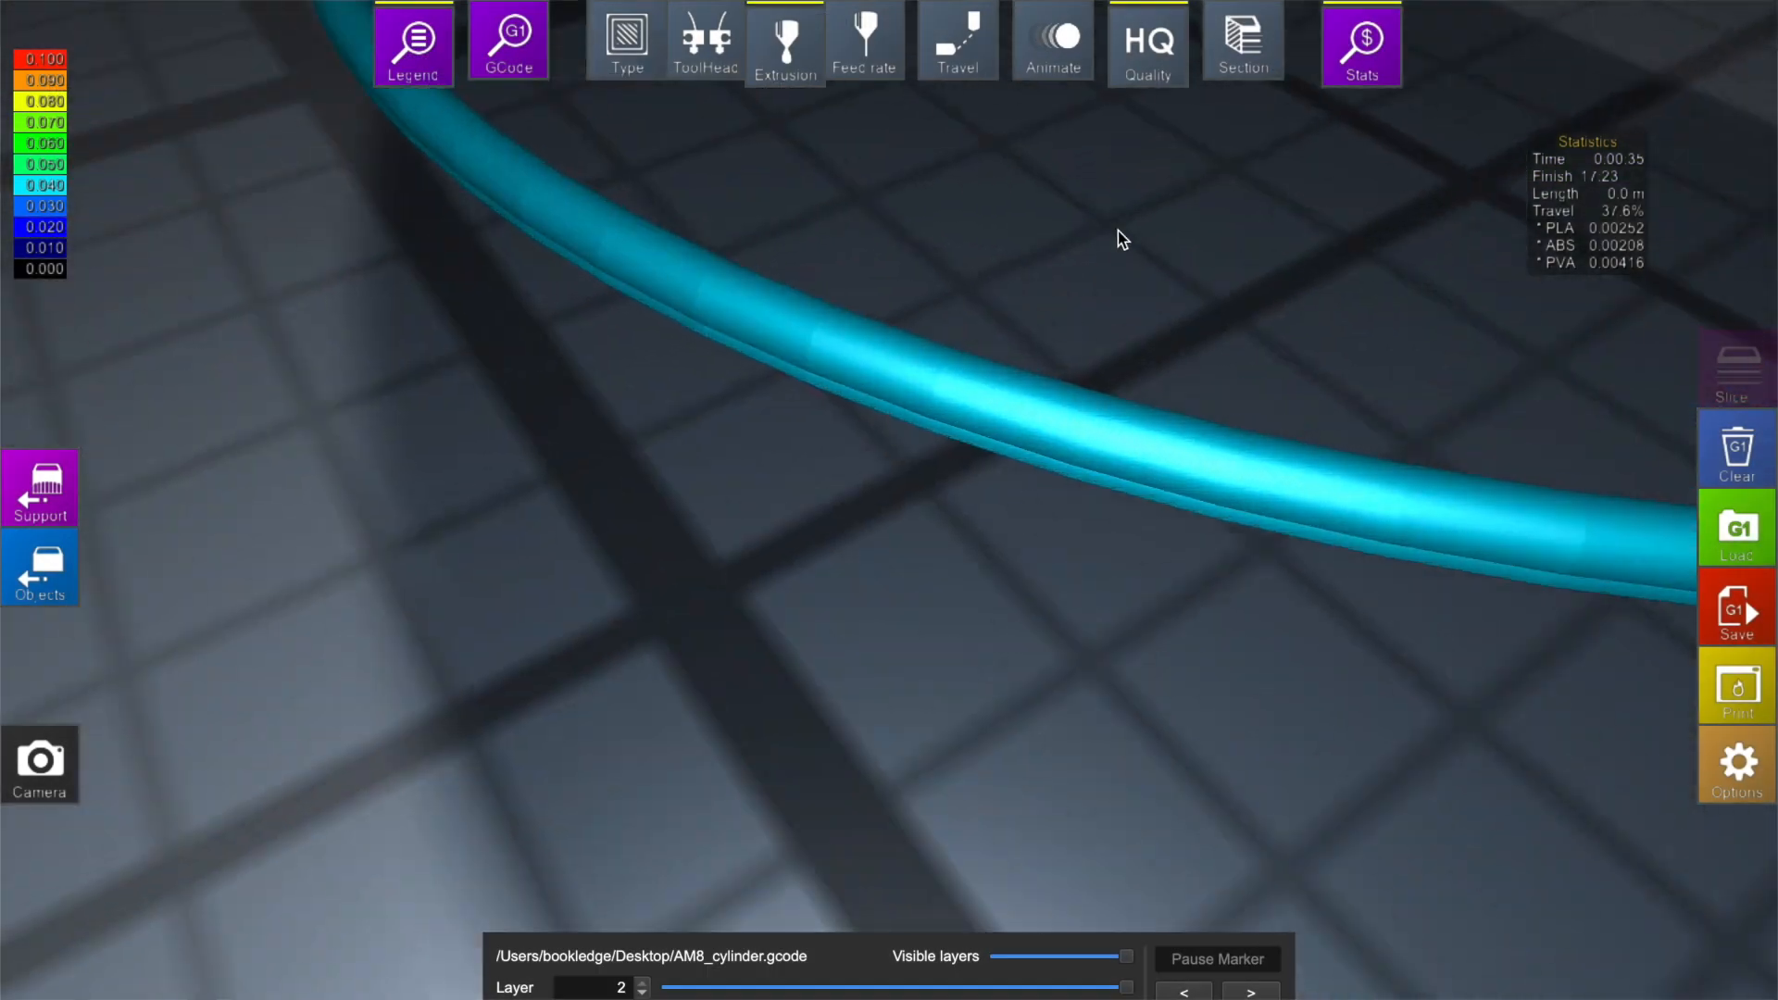
pyautogui.scroll(5, 1119, 230)
pyautogui.moveTo(775, 404); pyautogui.dragTo(728, 566)
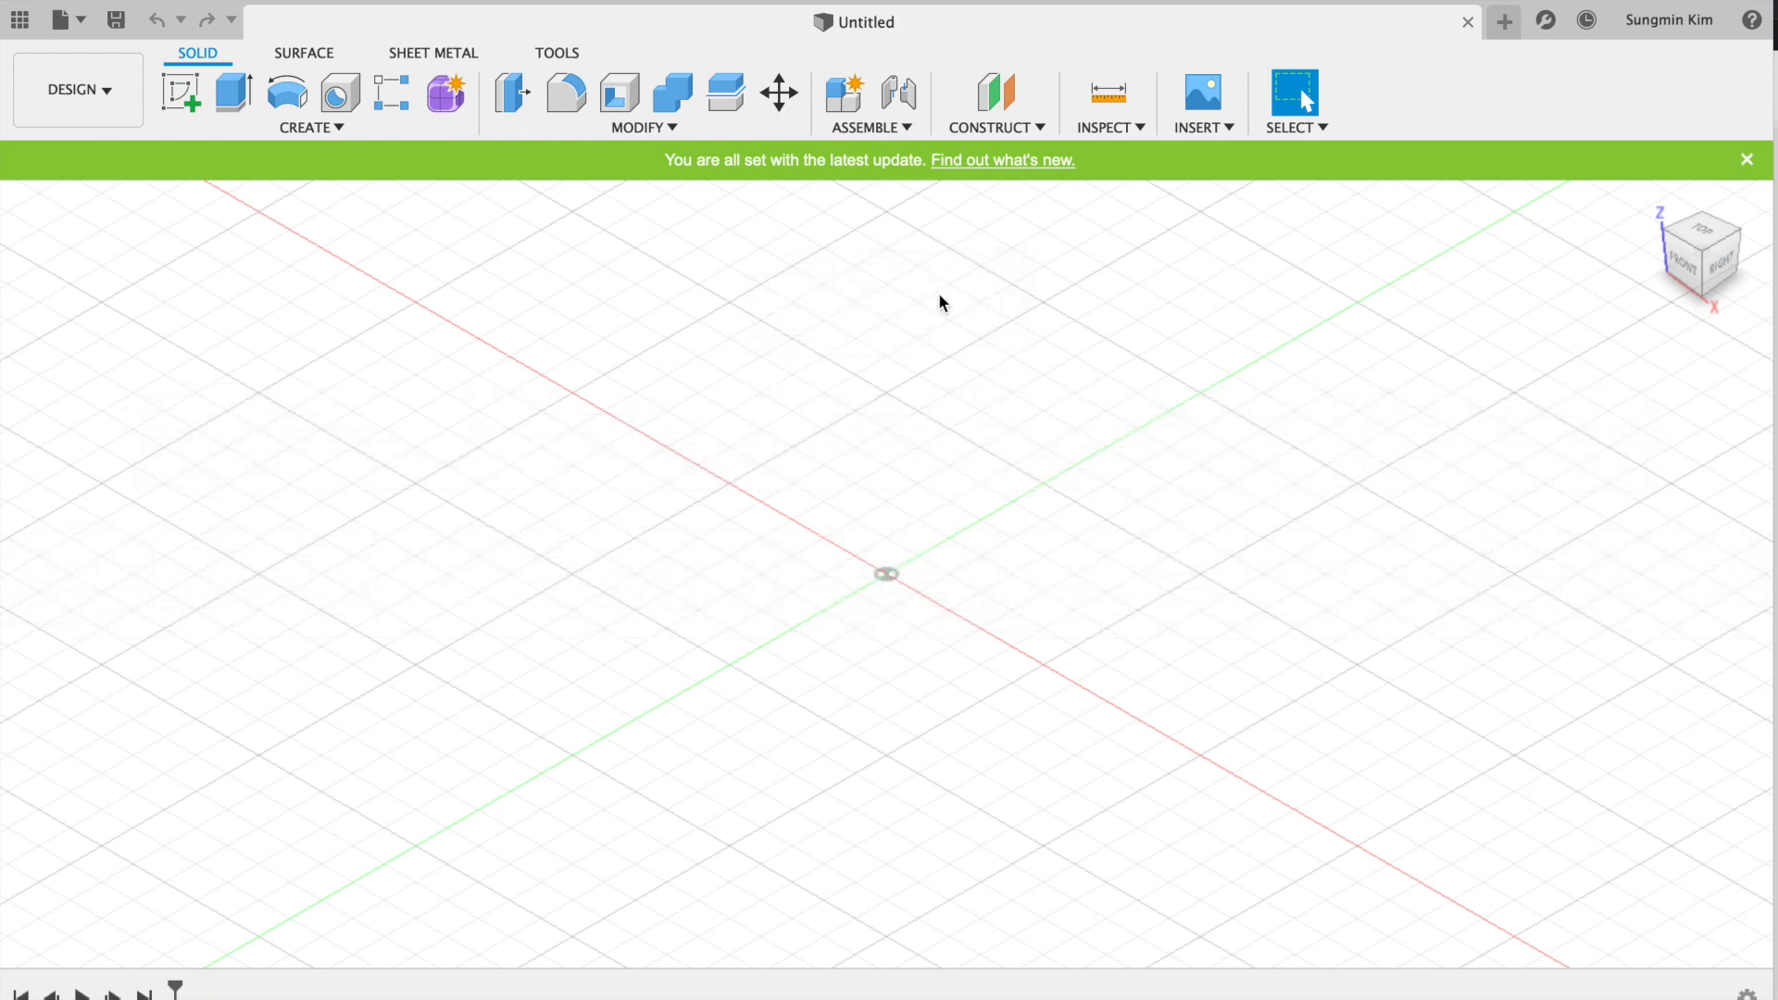
# - Insert the seated tree-figure mesh into the empty design with millimetre units and accept its placement
pyautogui.click(1230, 130)
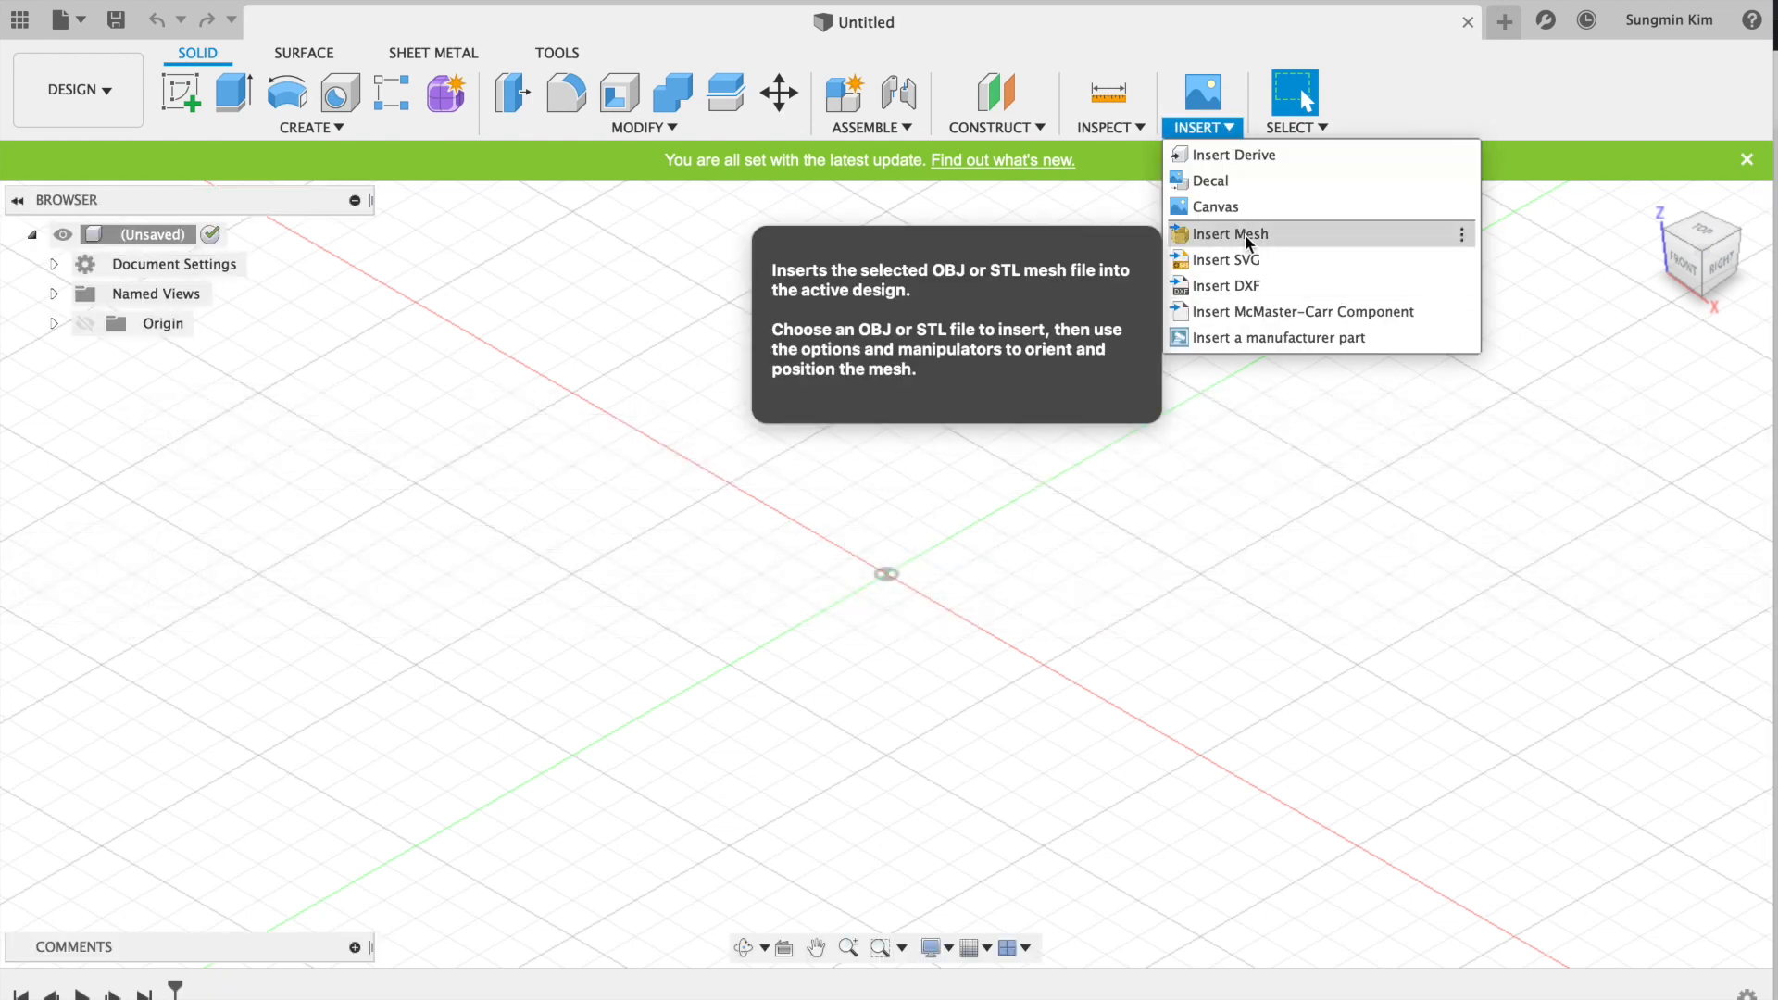
pyautogui.click(1213, 235)
pyautogui.click(1171, 235)
pyautogui.click(1325, 630)
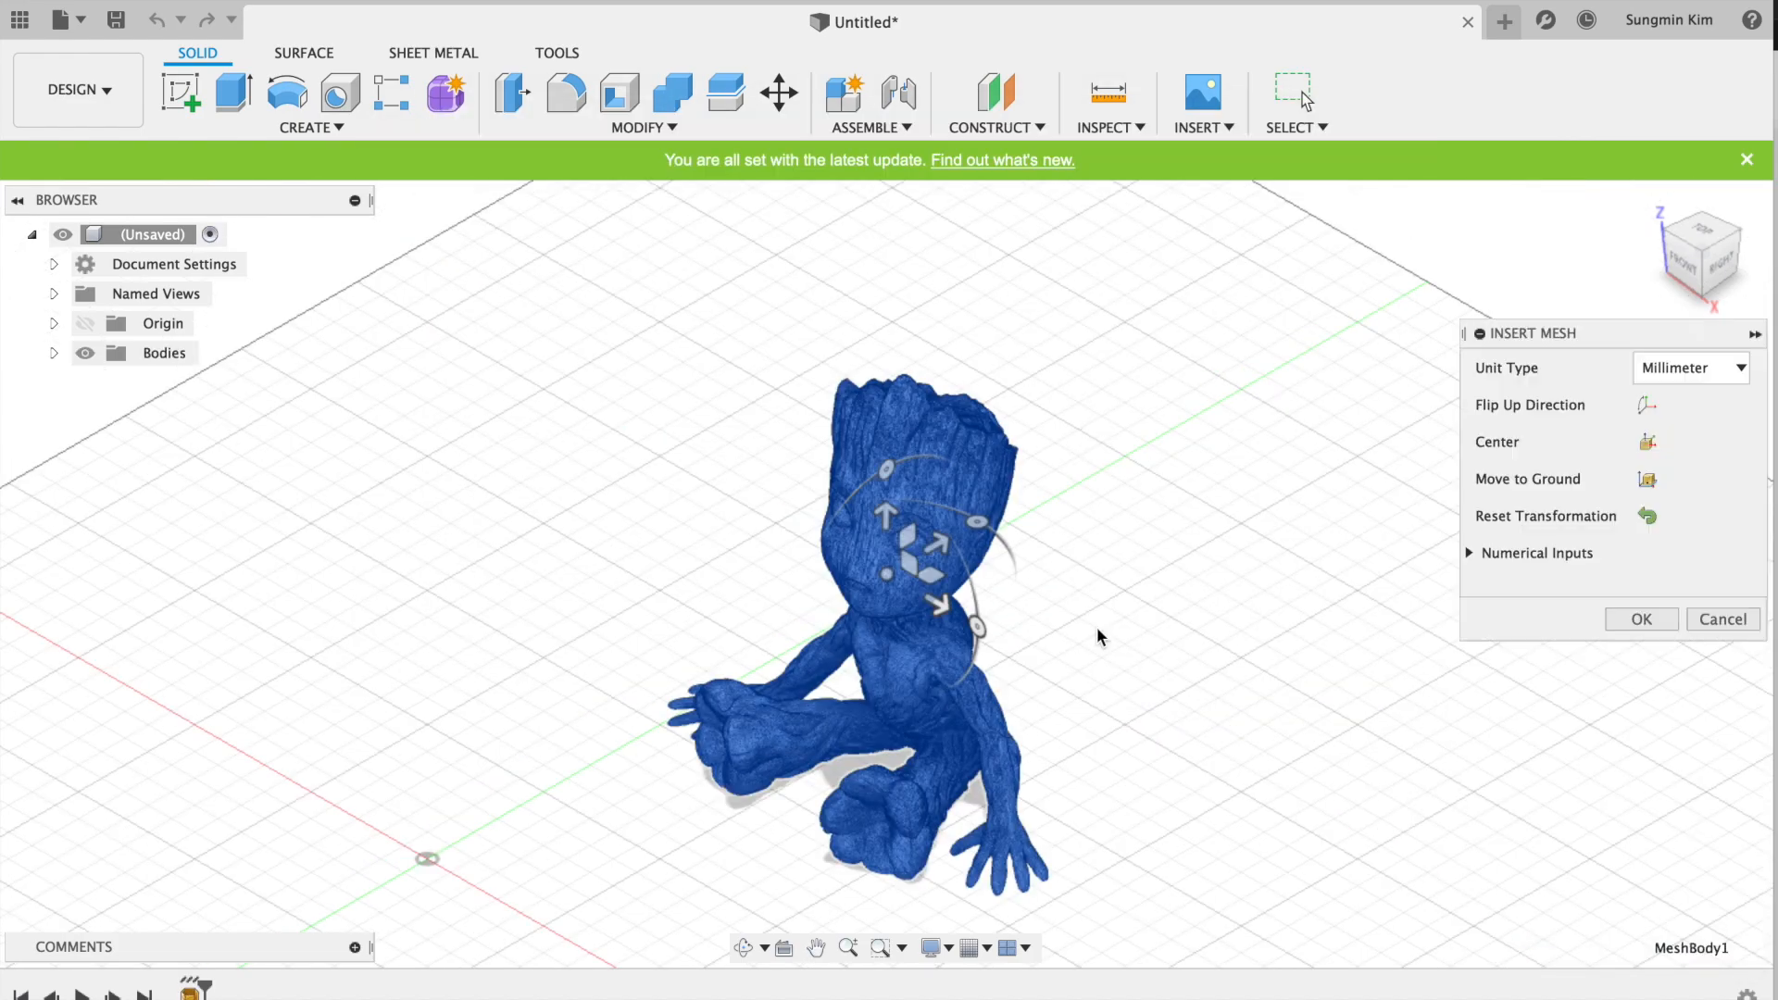
pyautogui.press('Return')
pyautogui.scroll(10, 1261, 608)
pyautogui.press('F6')
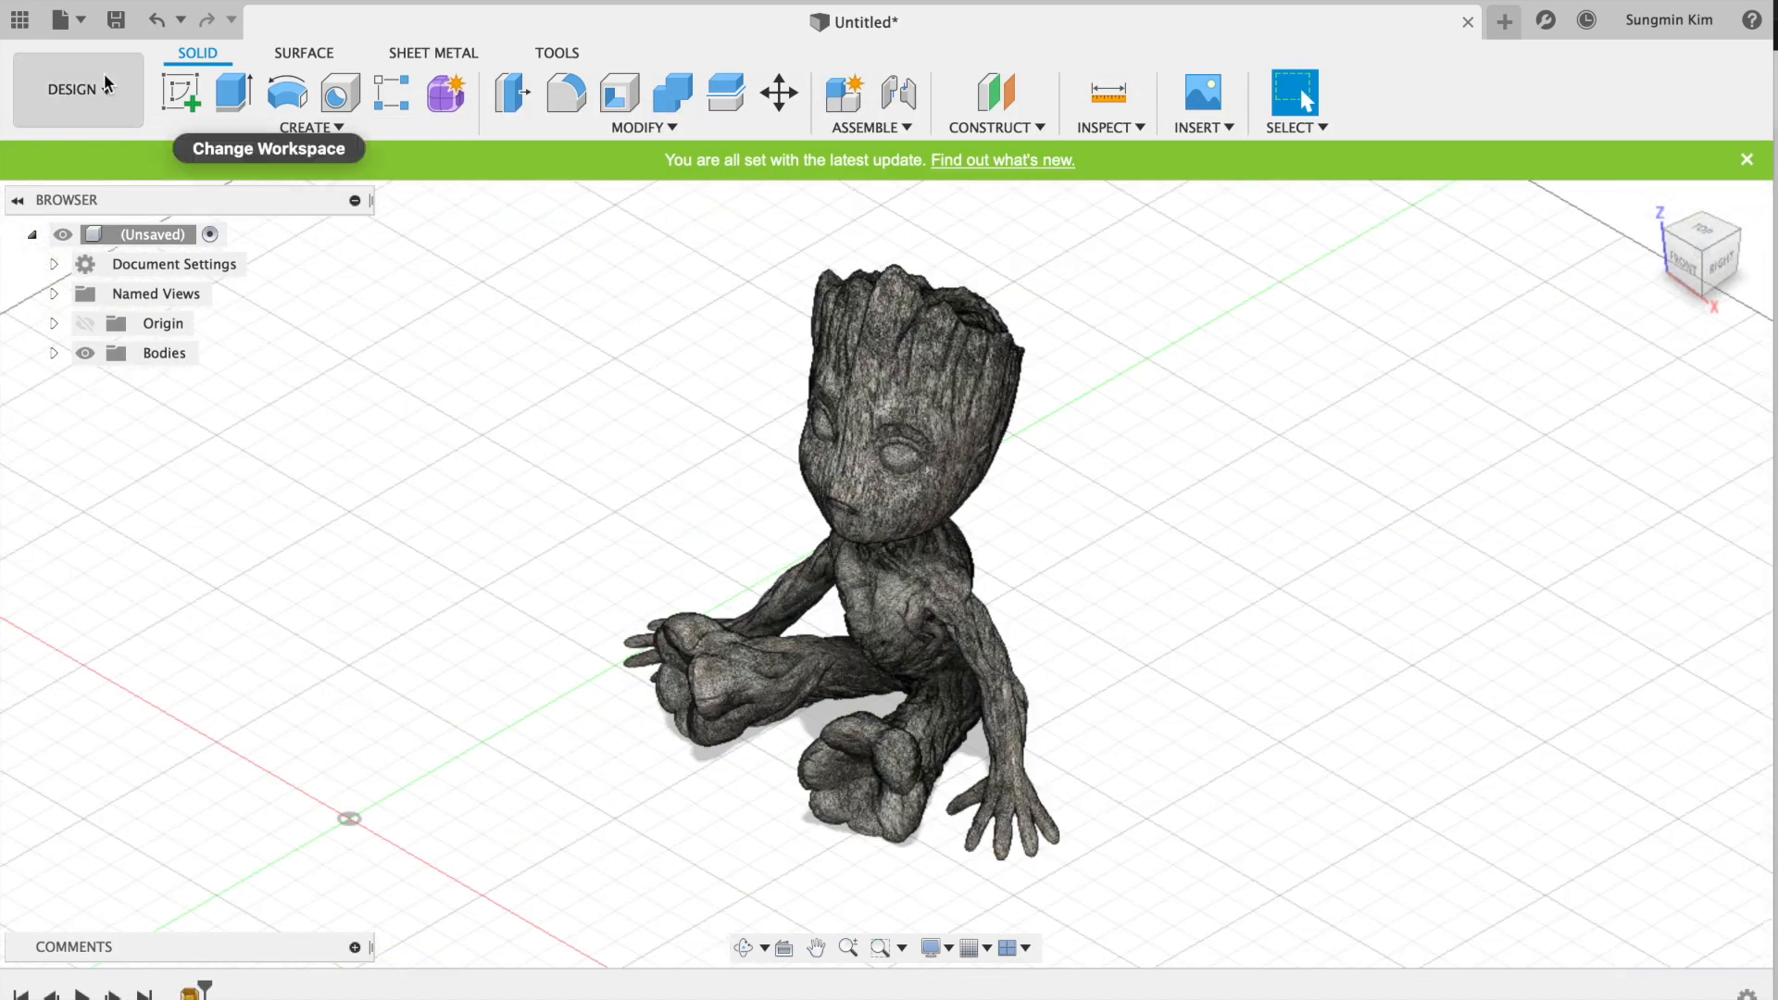
# - Switch to the Manufacture workspace and bring up its additive manufacturing tools
pyautogui.click(79, 89)
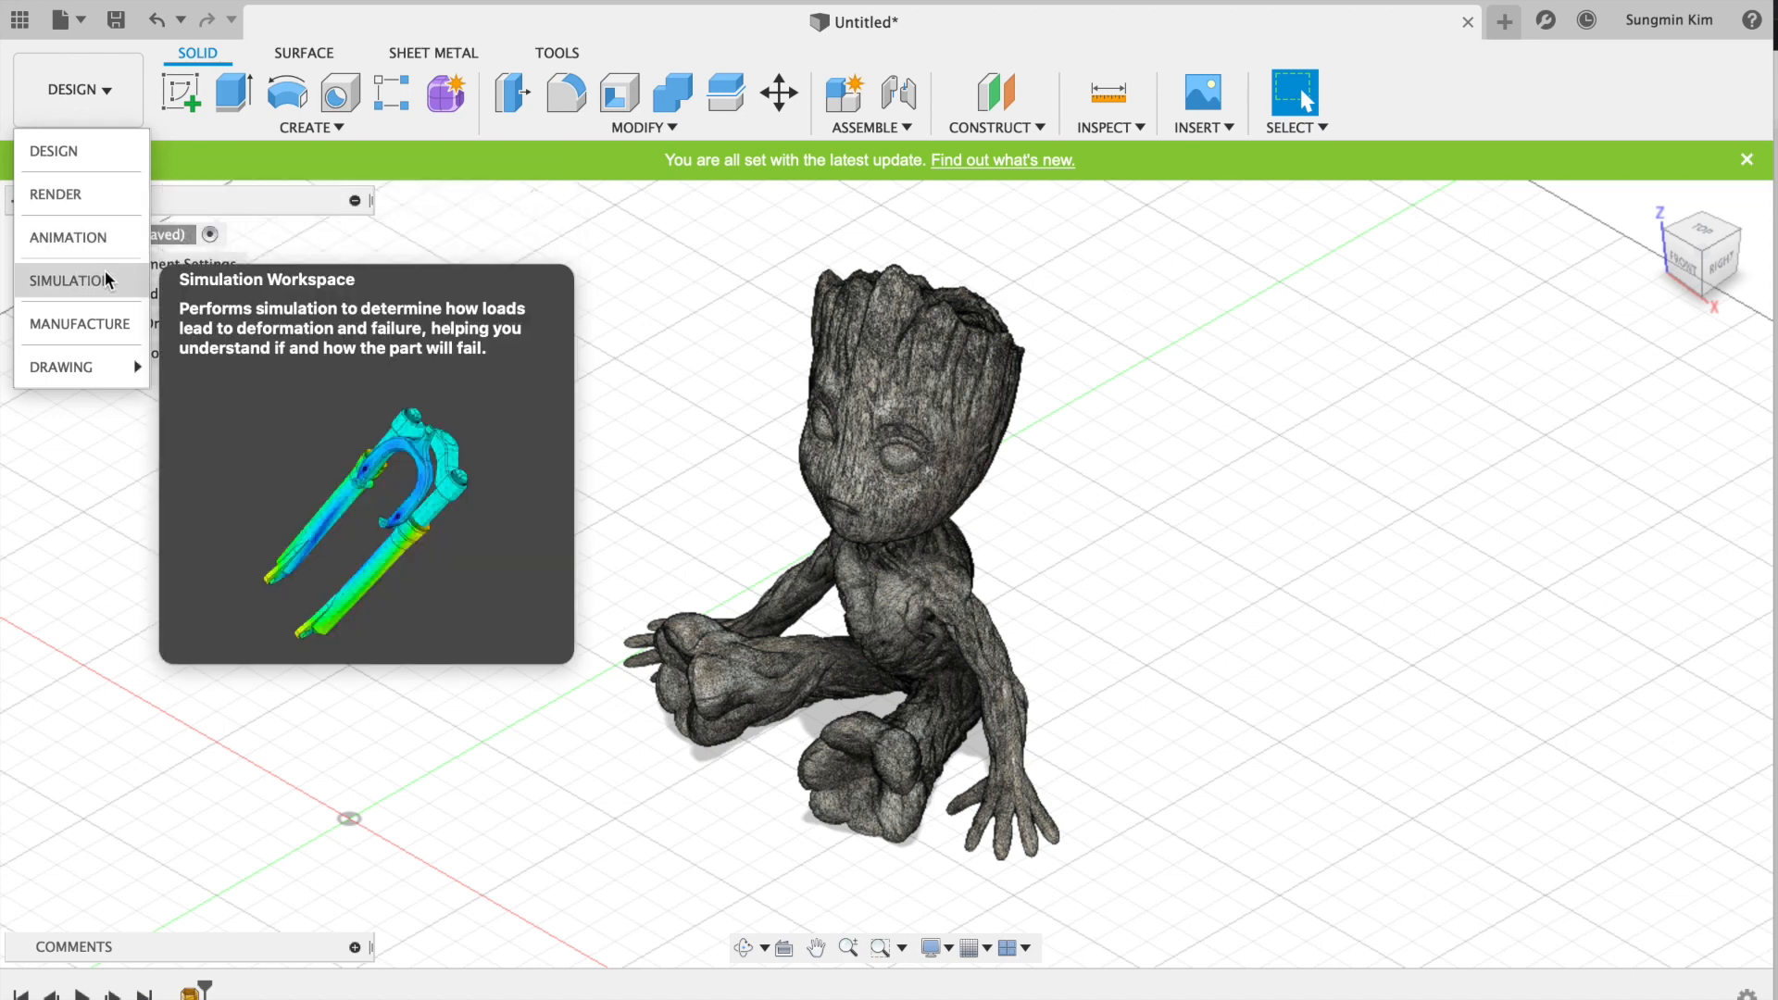
pyautogui.click(78, 326)
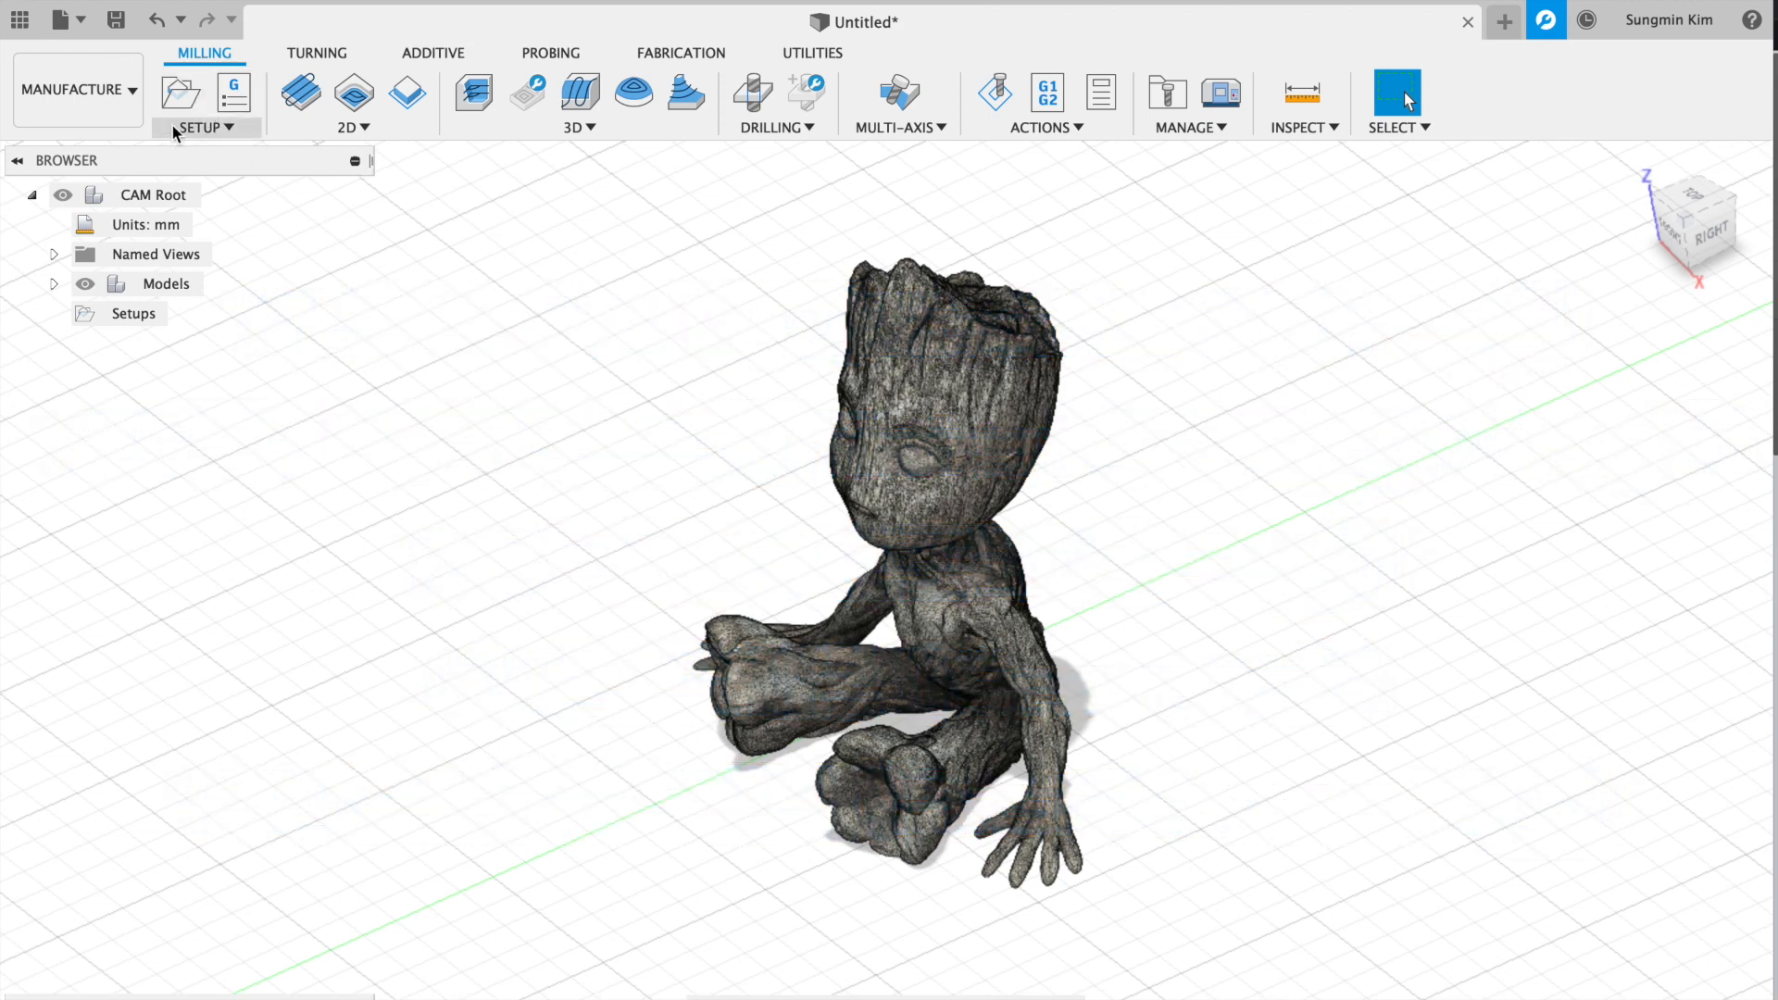
pyautogui.click(437, 55)
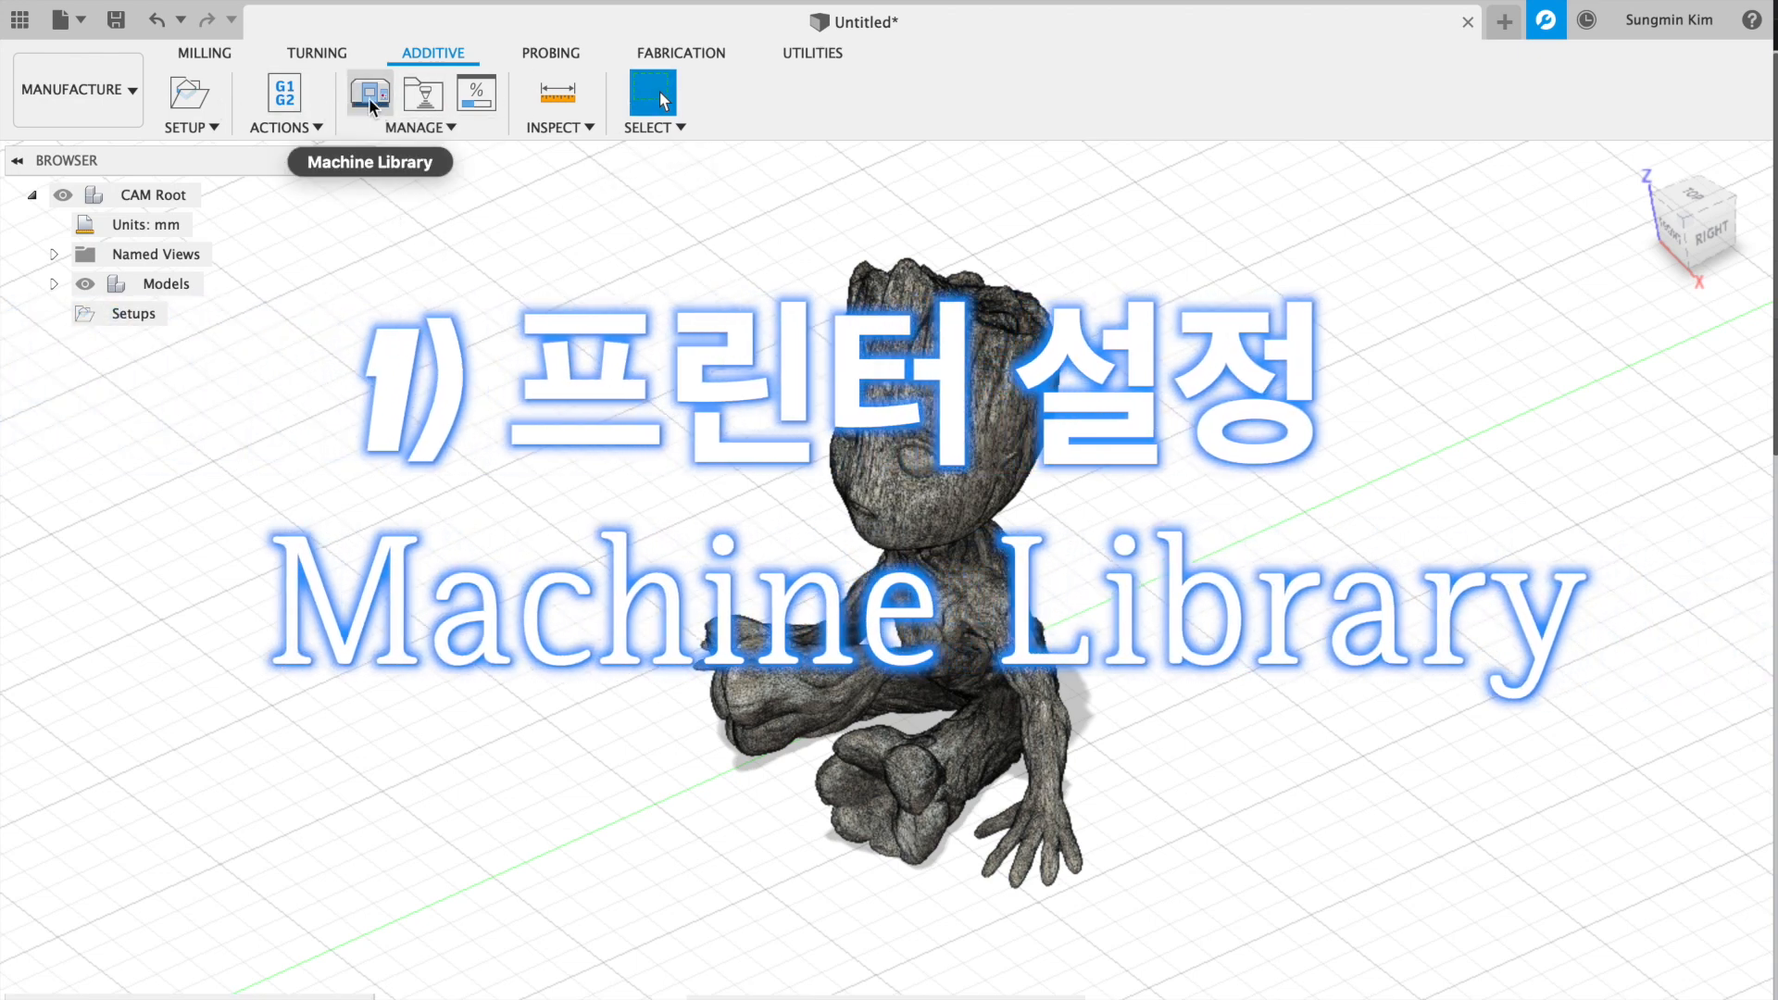
# - Examine the sample printers in the Machine Library and view the description of the Anet A8
pyautogui.click(369, 93)
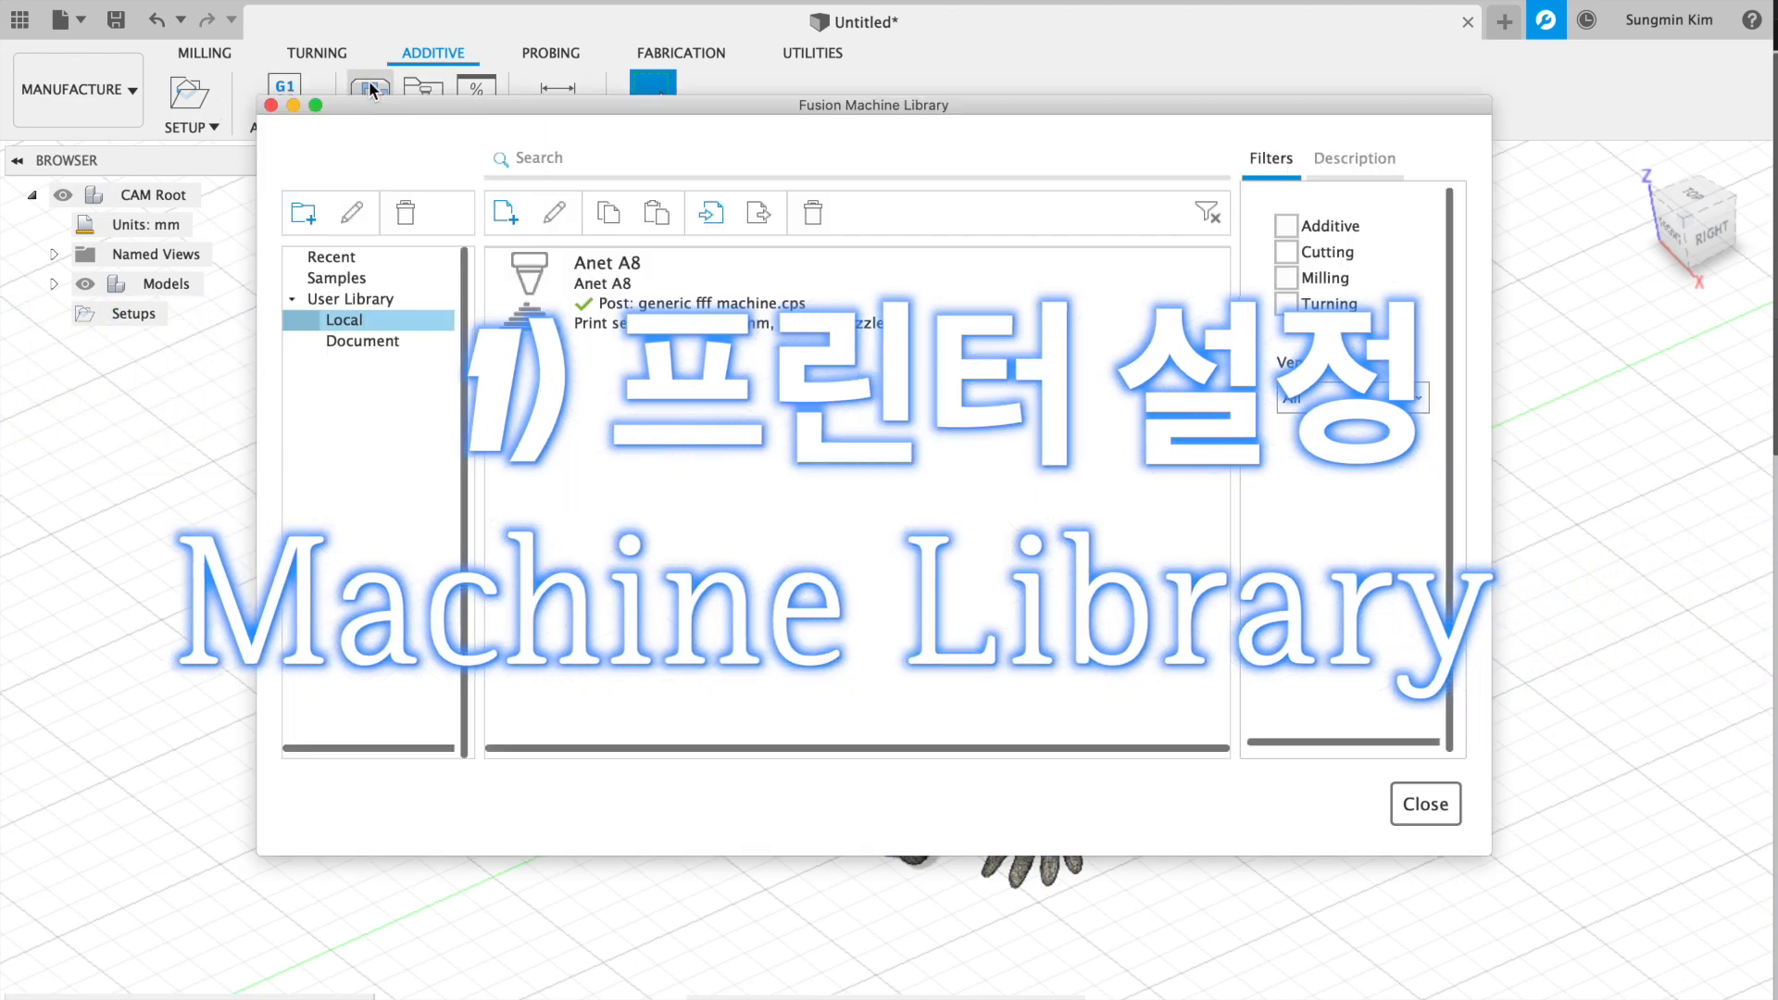
pyautogui.click(357, 280)
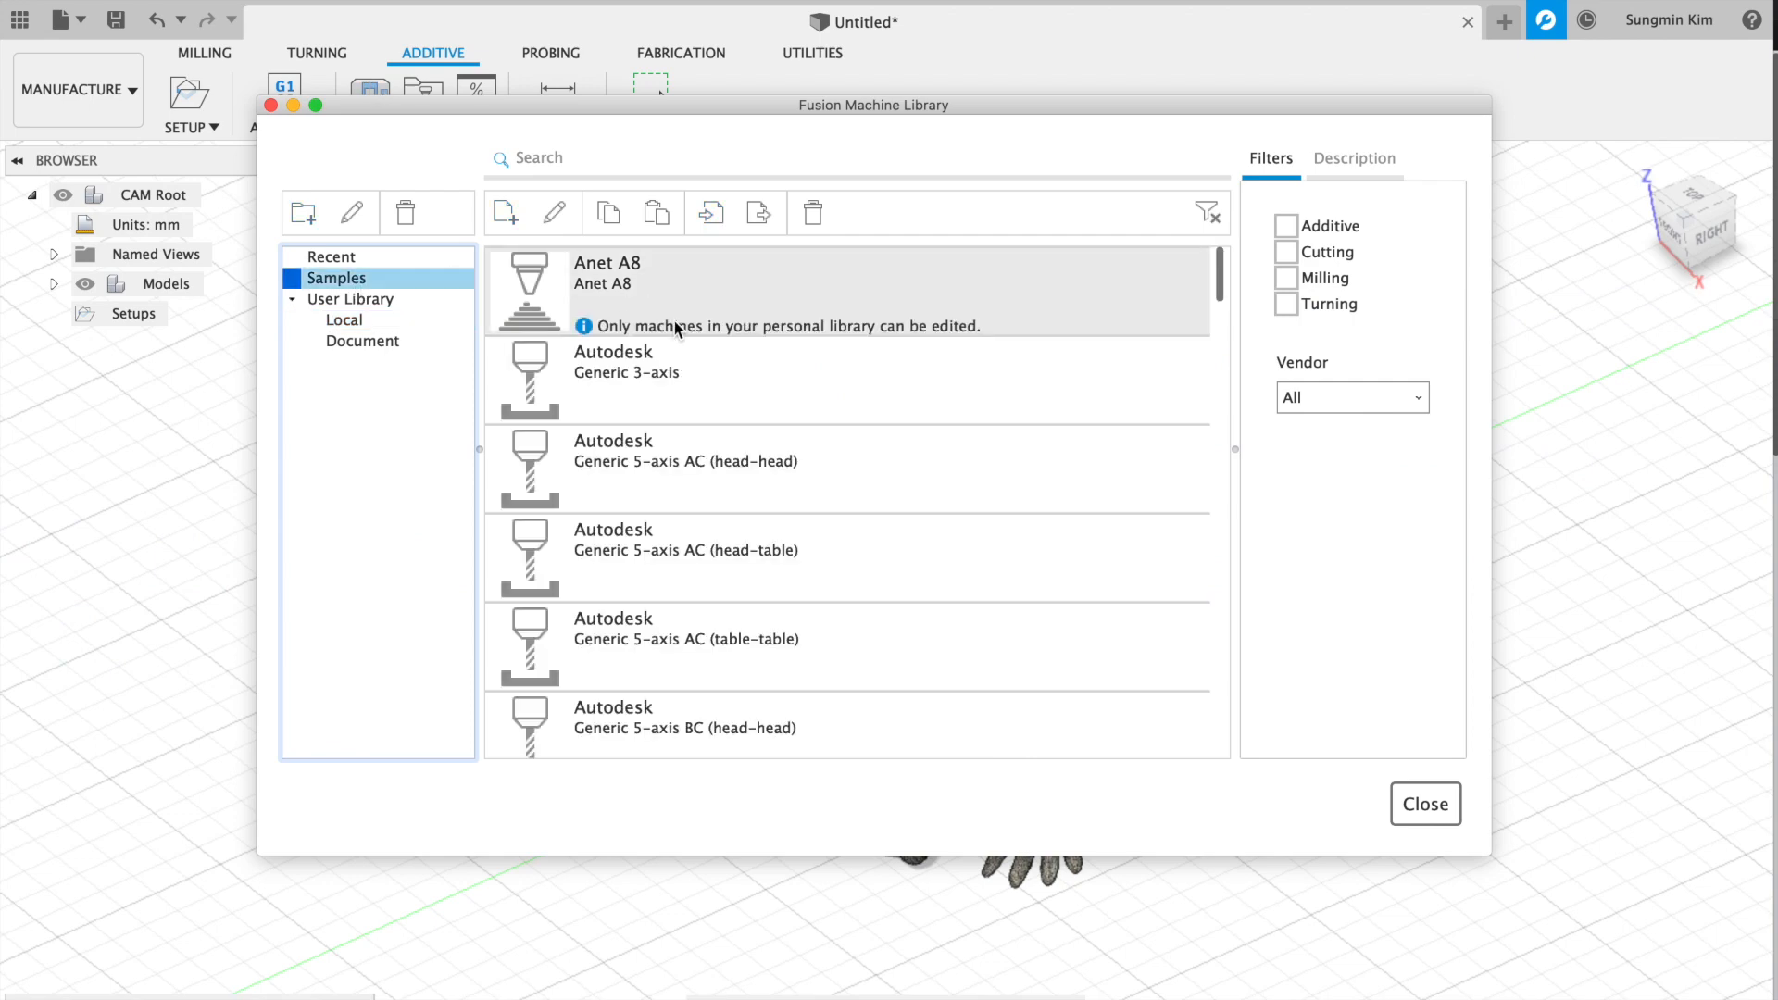
pyautogui.scroll(-20, 679, 566)
pyautogui.scroll(20, 679, 566)
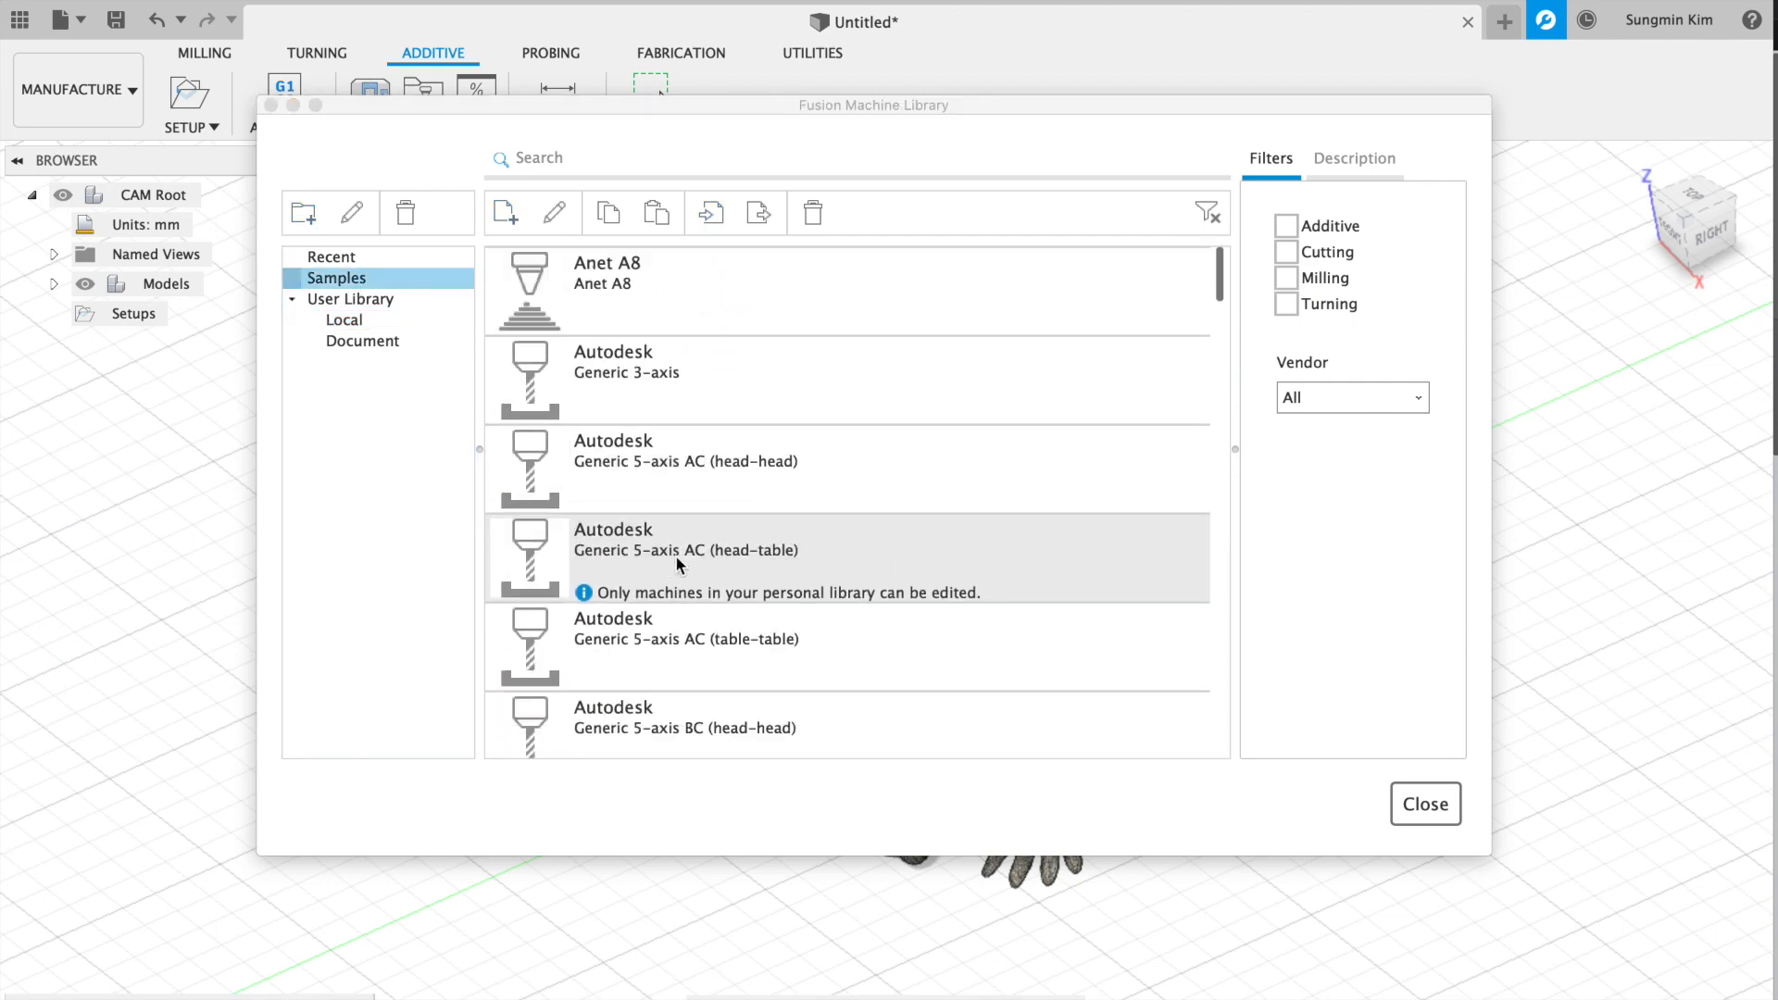
pyautogui.scroll(-15, 681, 557)
pyautogui.scroll(2, 681, 609)
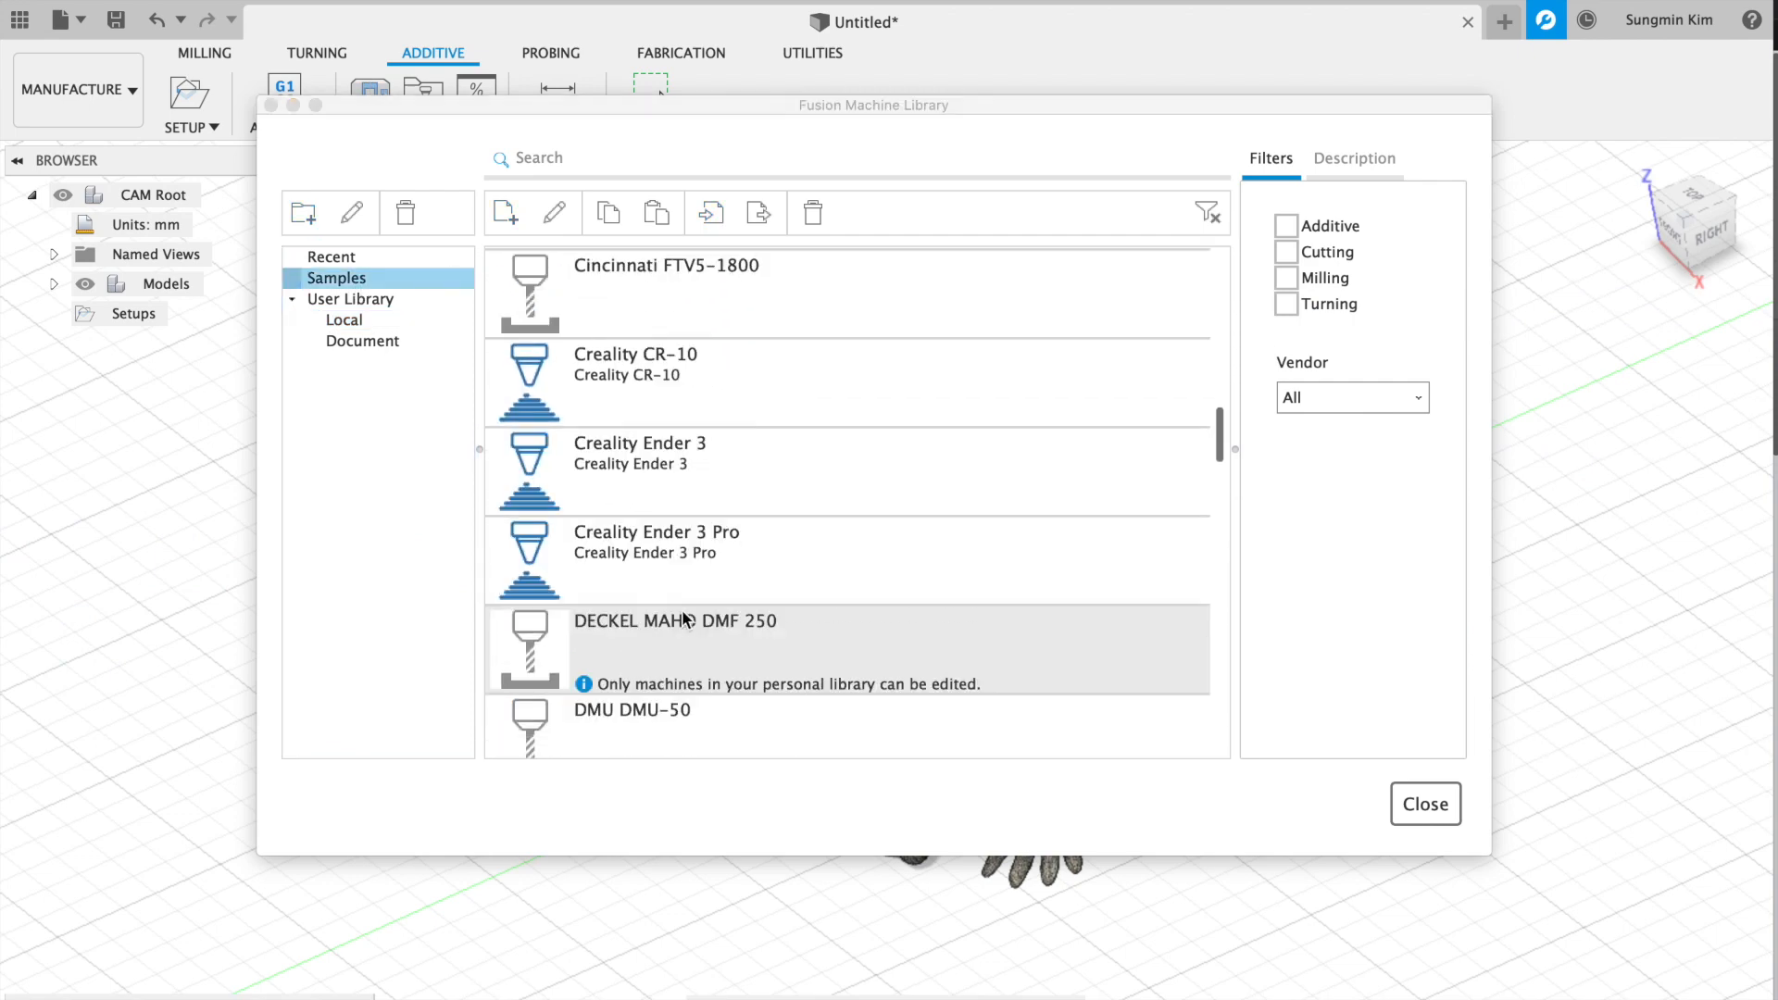
pyautogui.scroll(13, 682, 614)
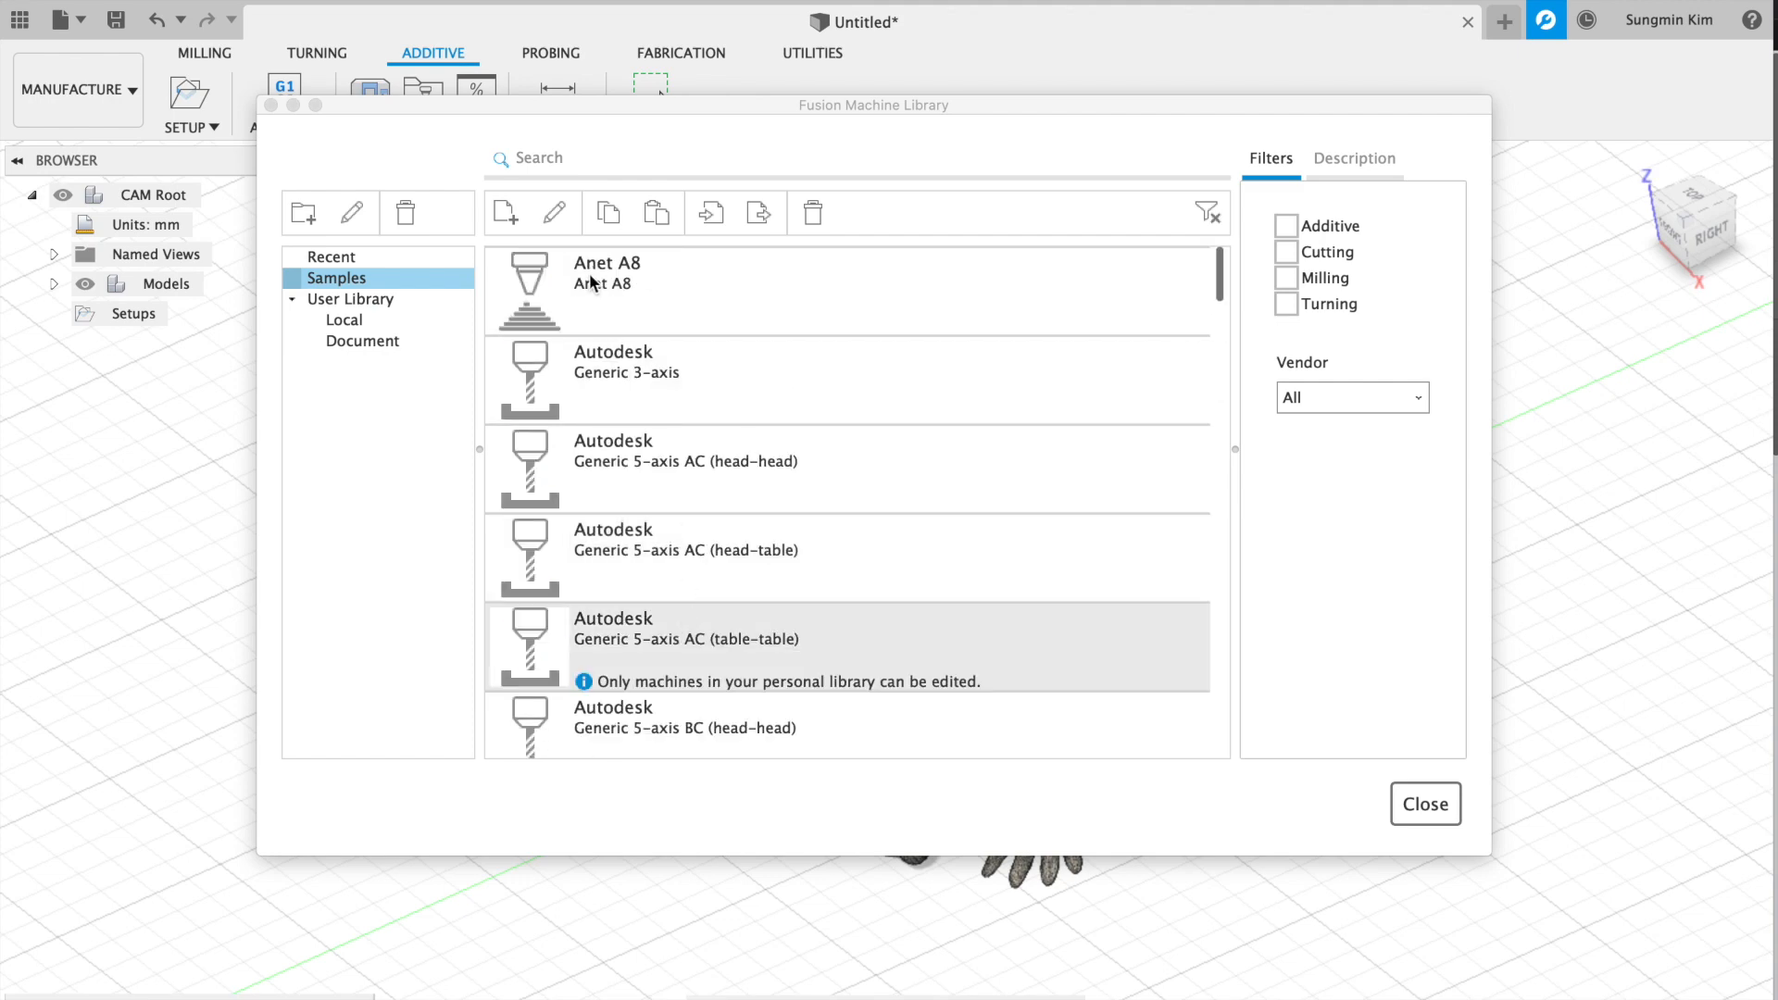
pyautogui.scroll(-12, 640, 293)
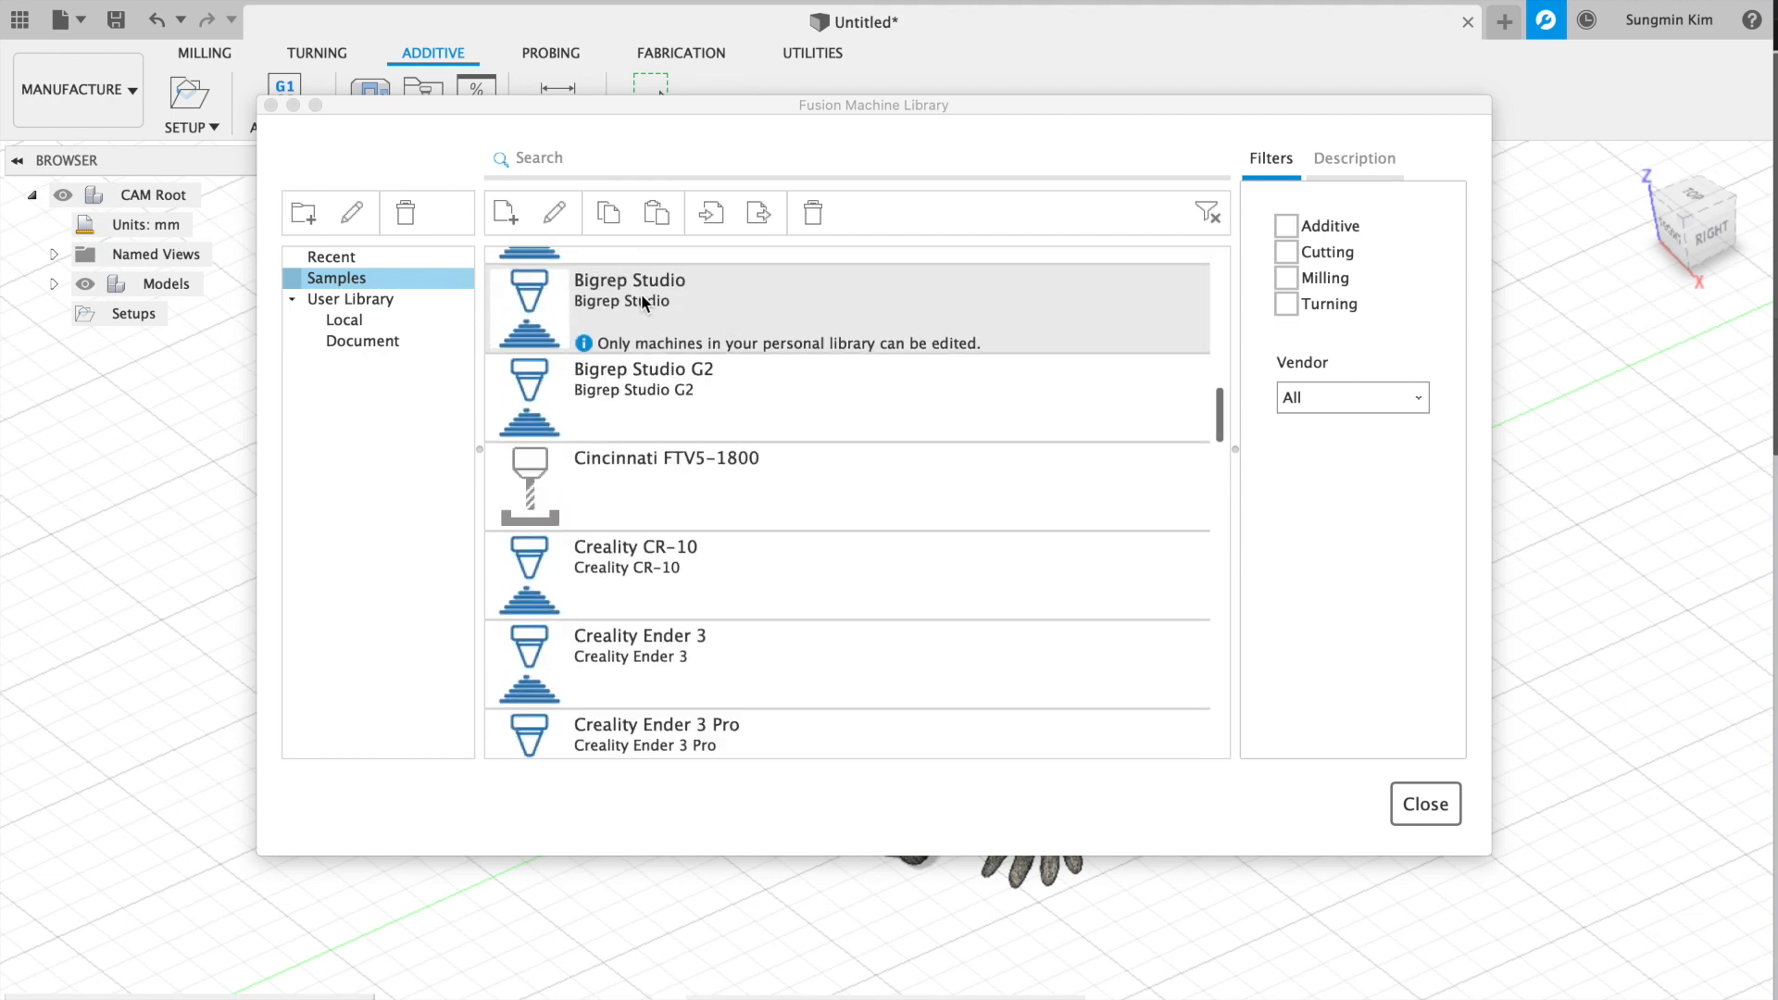
pyautogui.scroll(5, 641, 293)
pyautogui.scroll(-2, 643, 298)
pyautogui.scroll(-4, 645, 593)
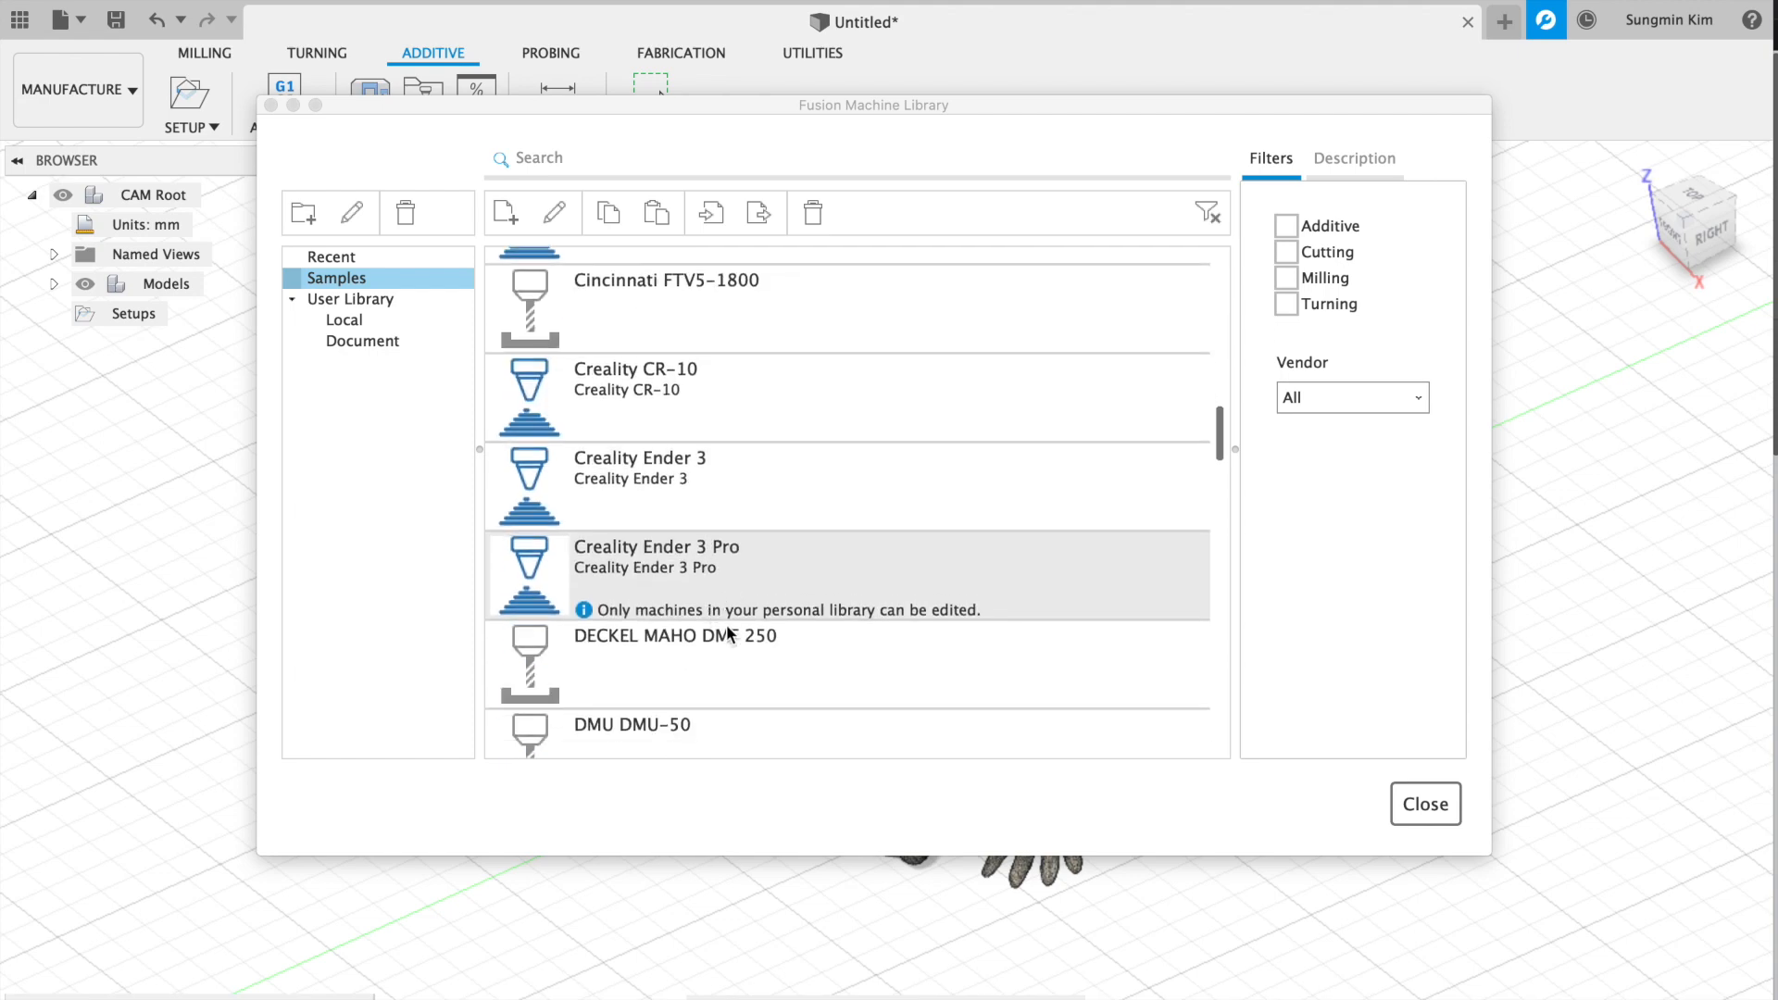
pyautogui.scroll(-10, 726, 624)
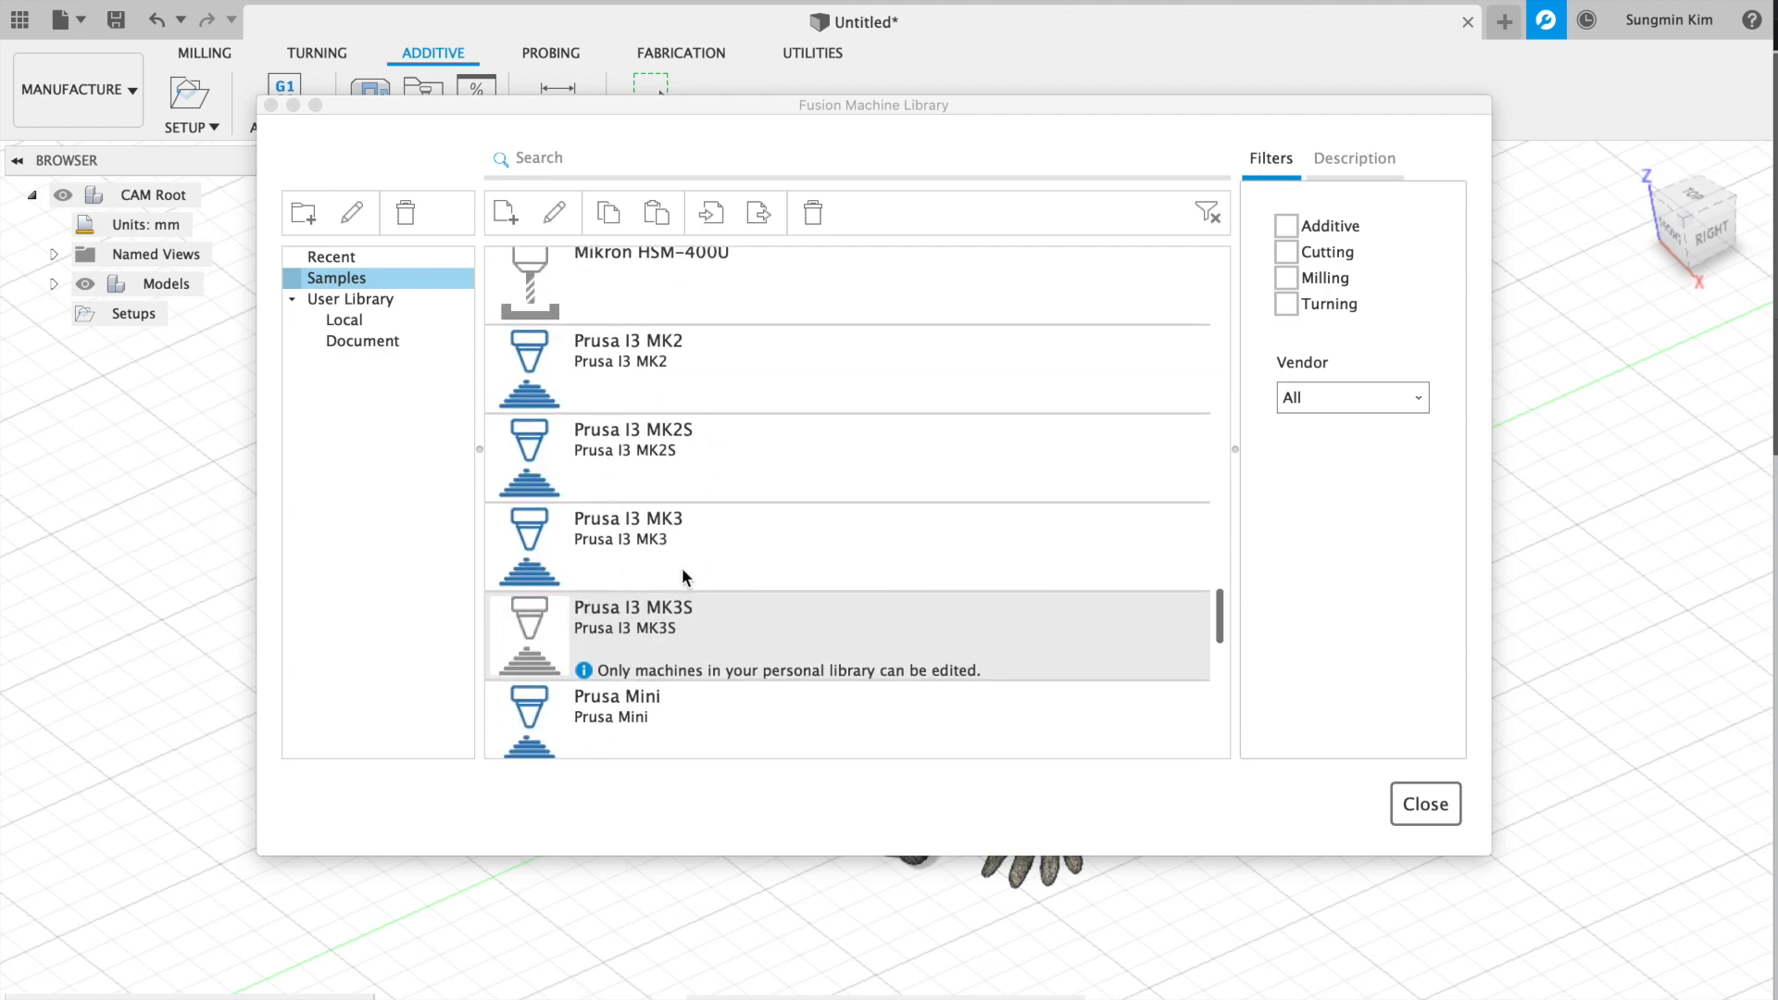
pyautogui.scroll(-5, 682, 568)
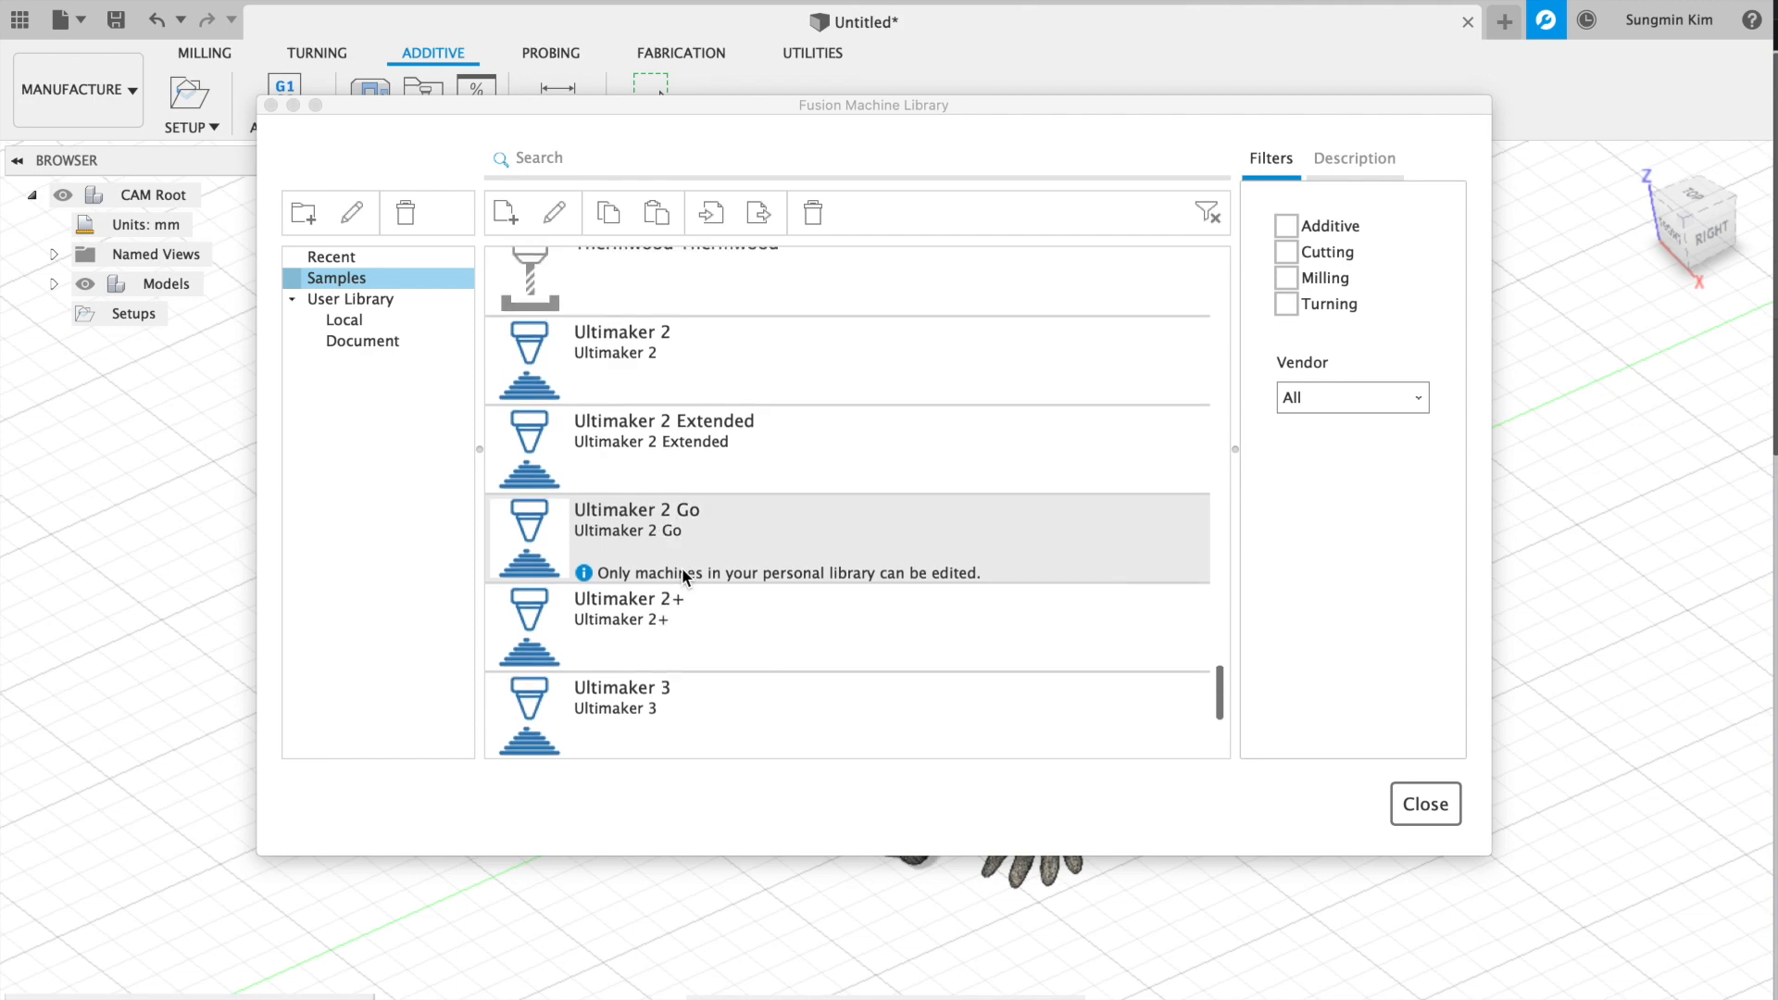
pyautogui.scroll(20, 735, 468)
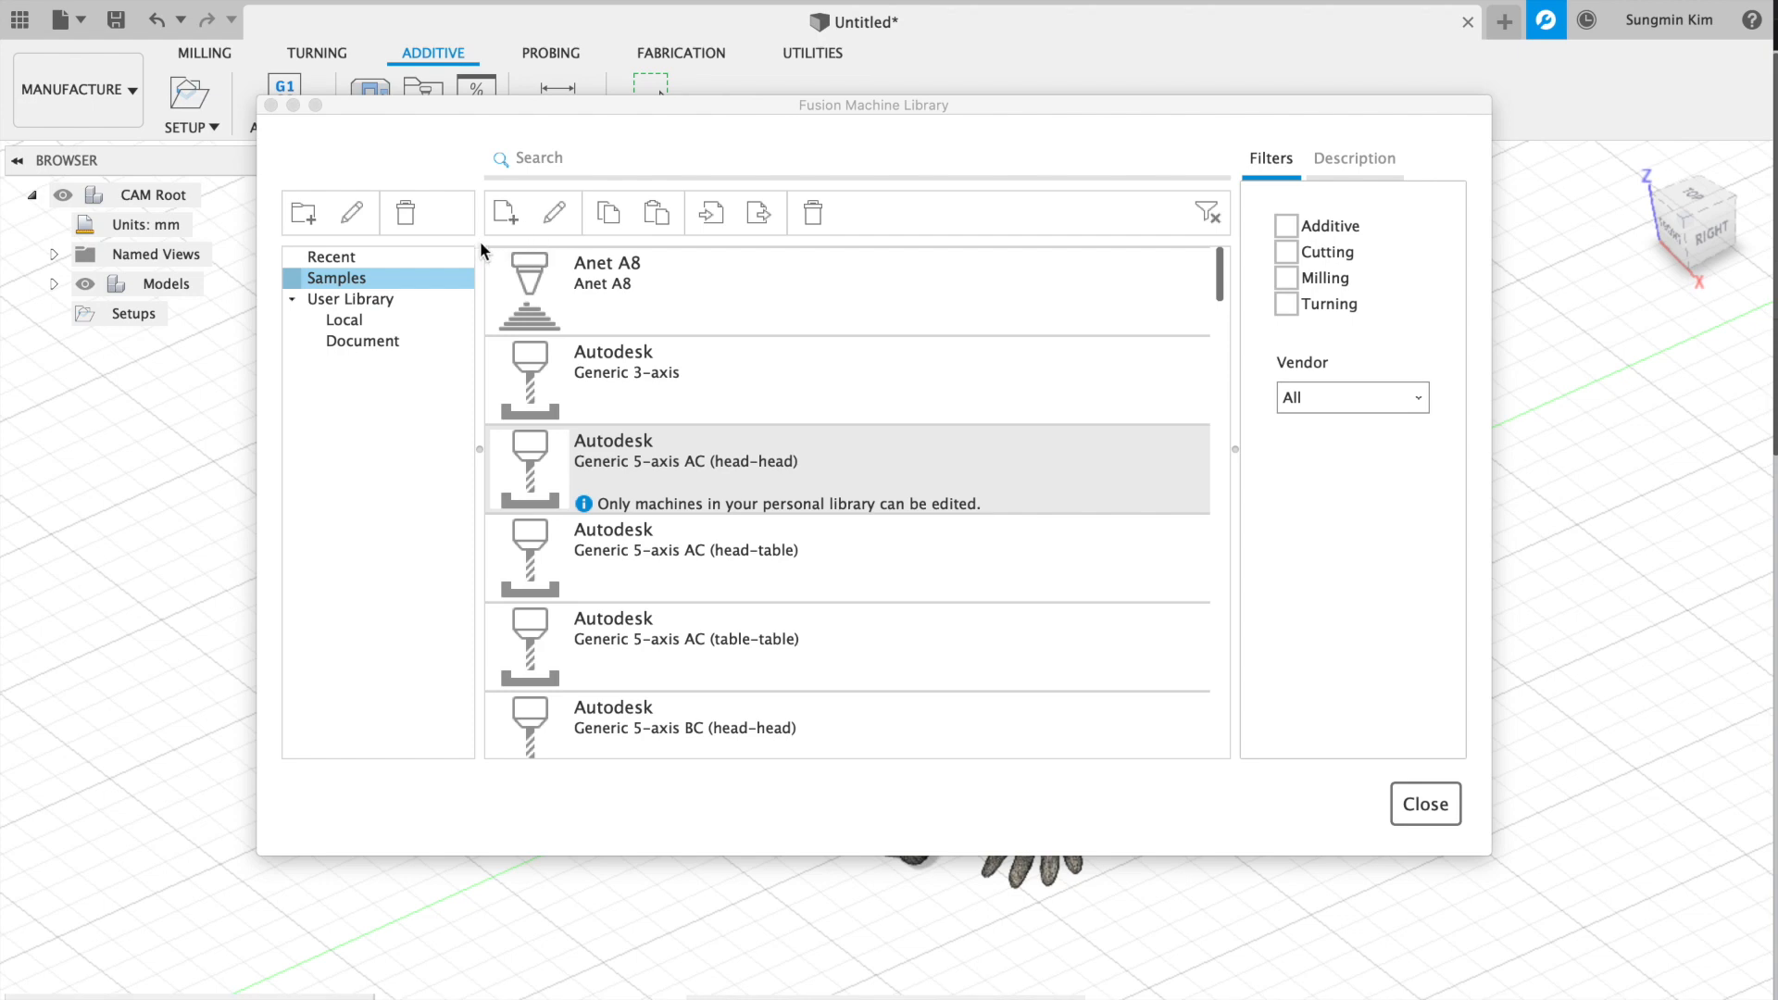
pyautogui.click(584, 288)
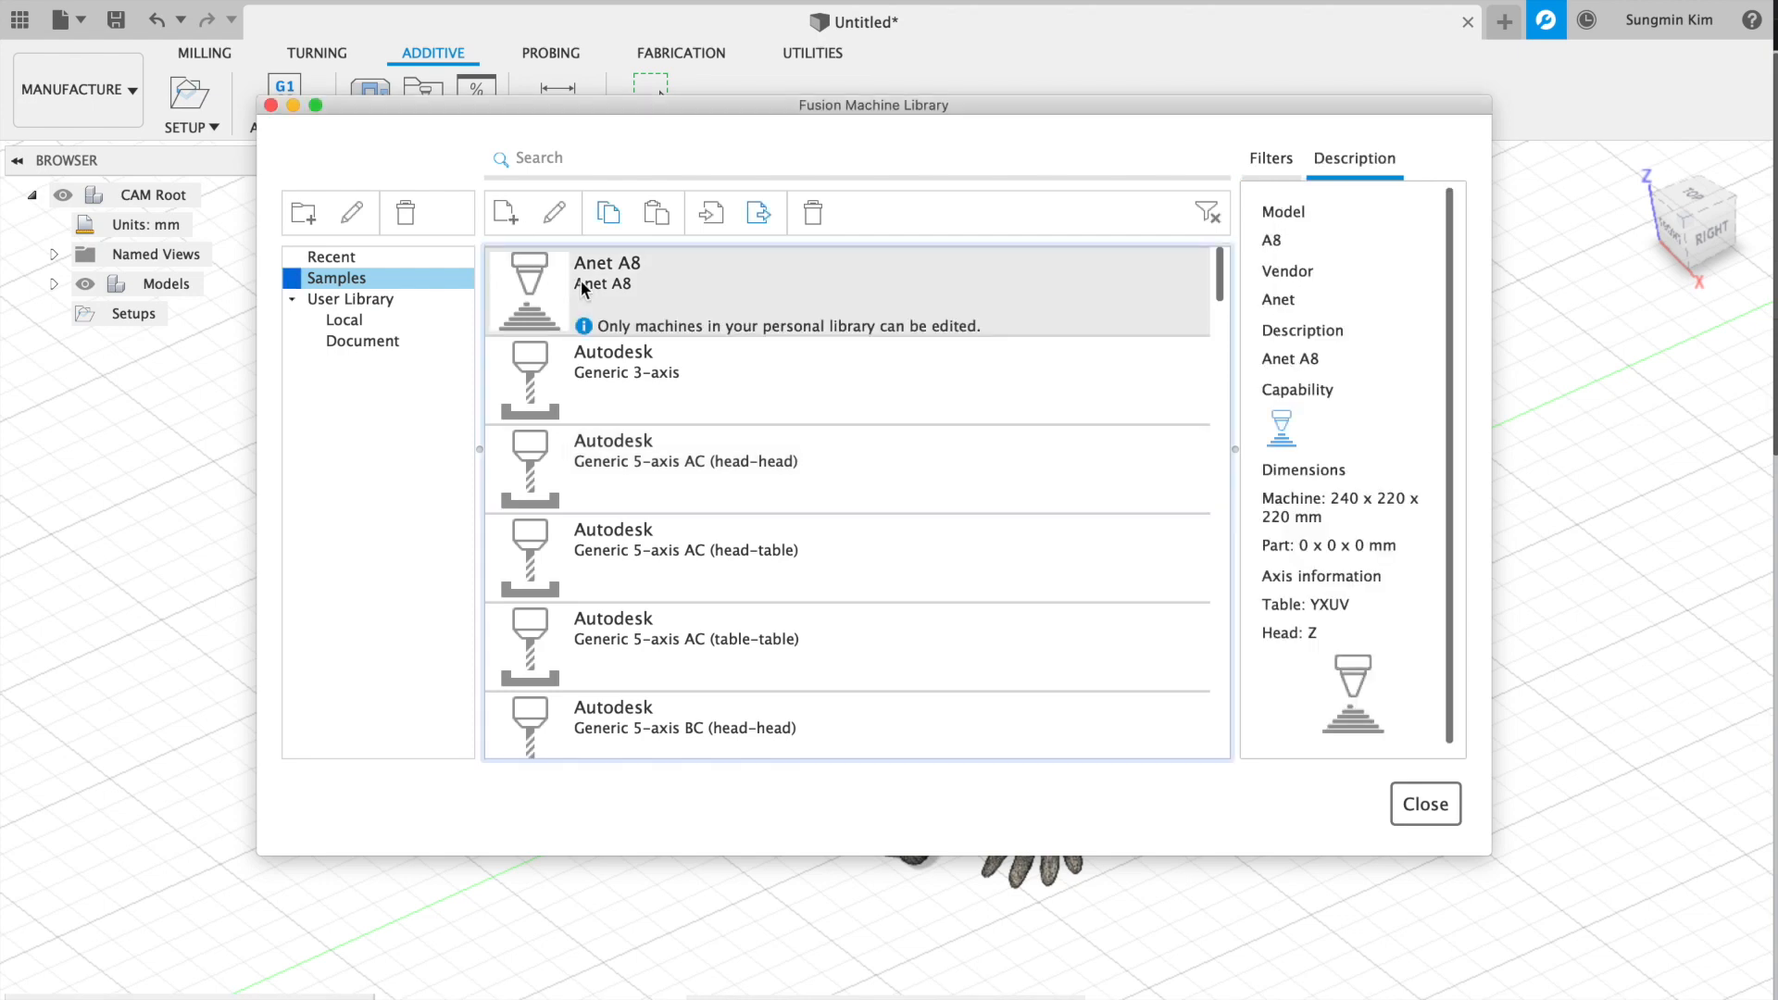
# - Review the local Anet A8 machine configuration, including its dimensions, limits, extruder and post-processing settings
pyautogui.click(350, 321)
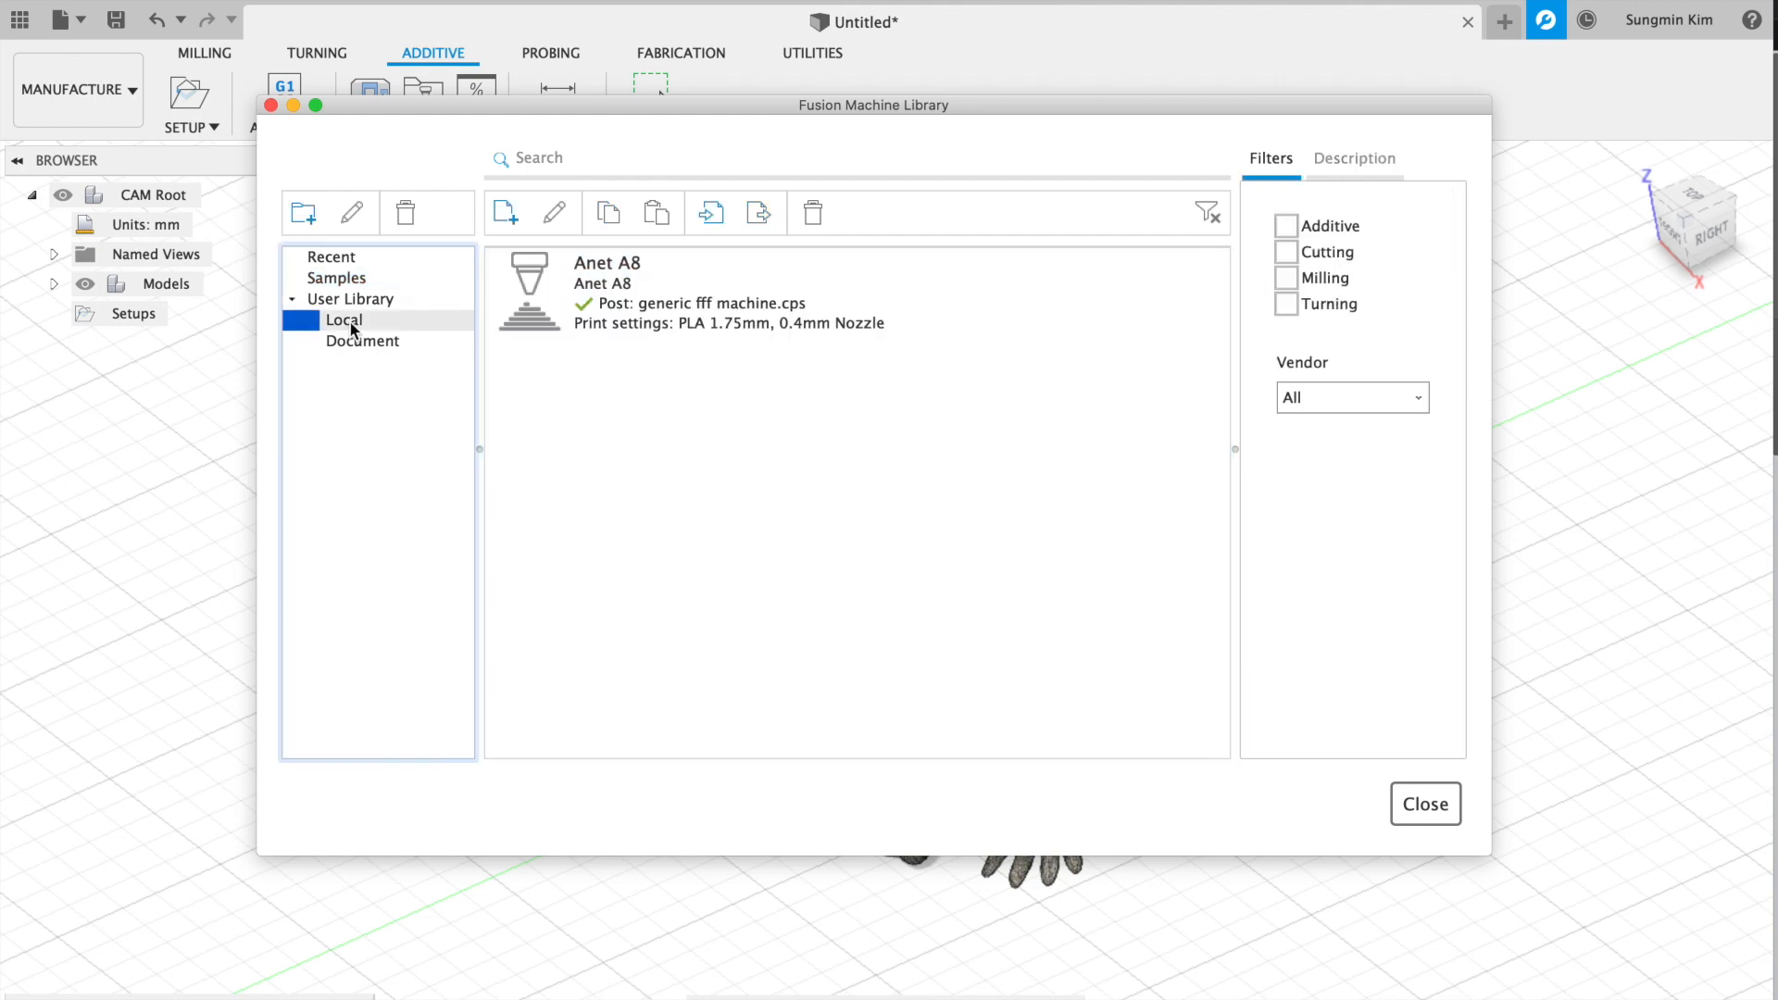
pyautogui.click(647, 264)
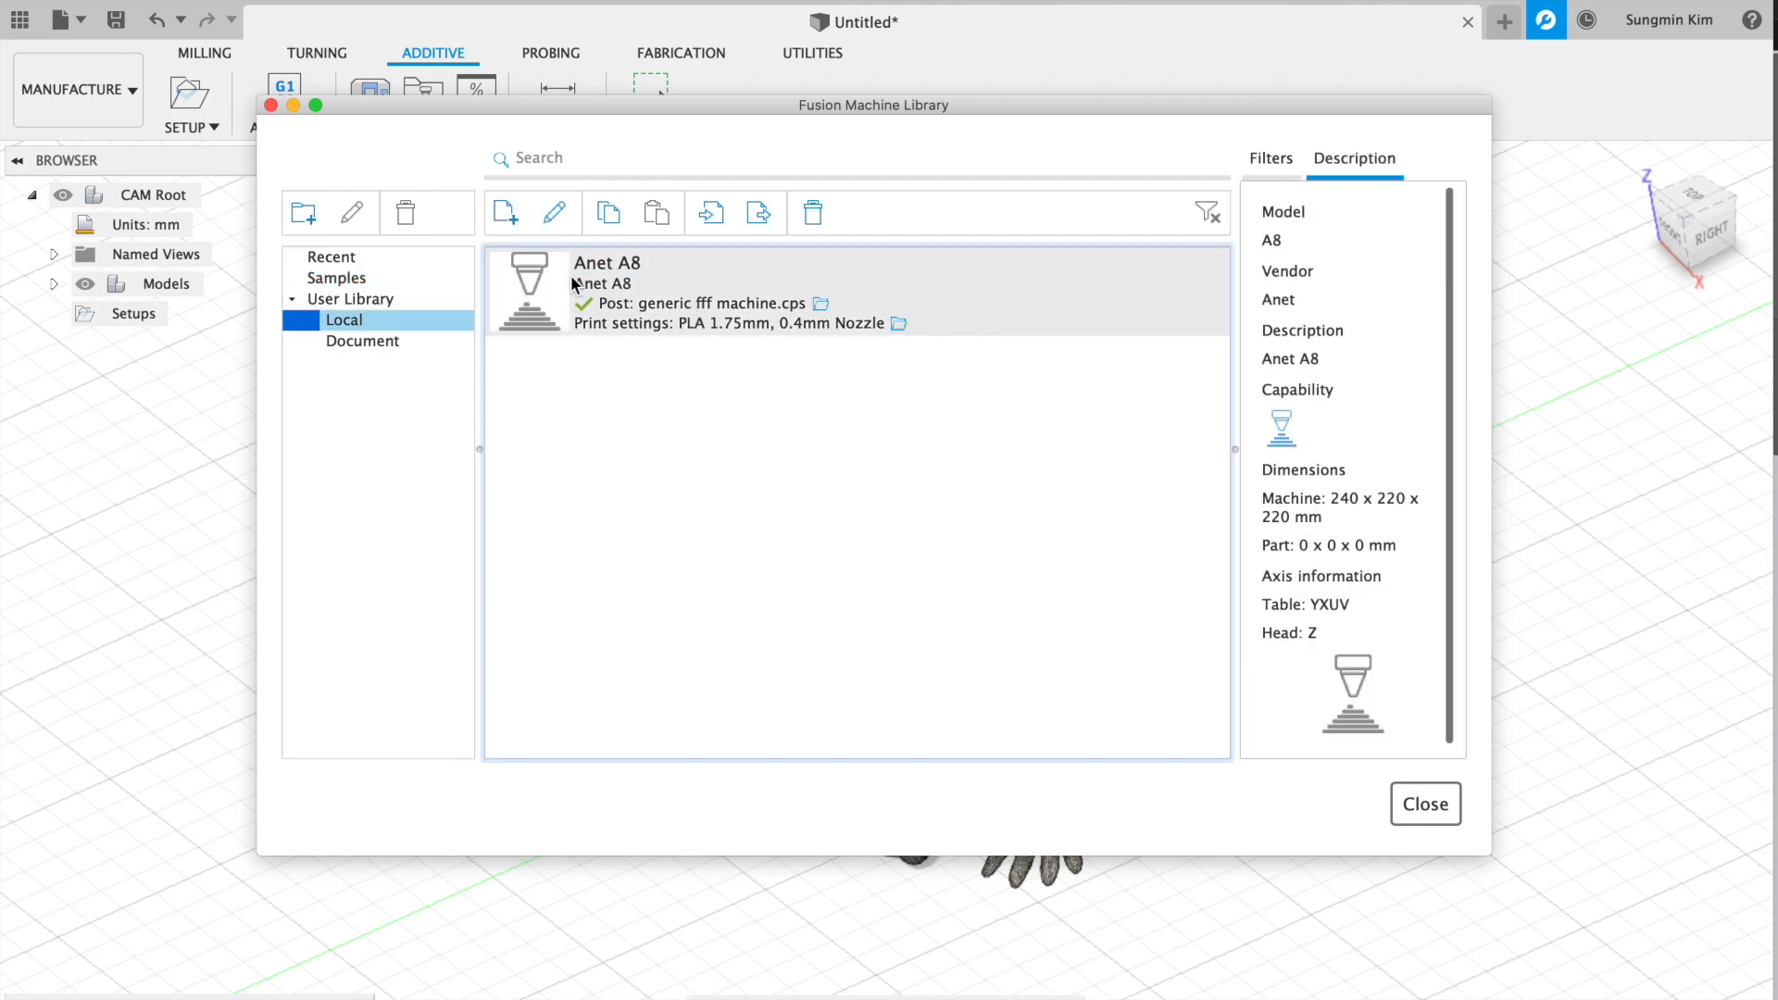
pyautogui.click(528, 276)
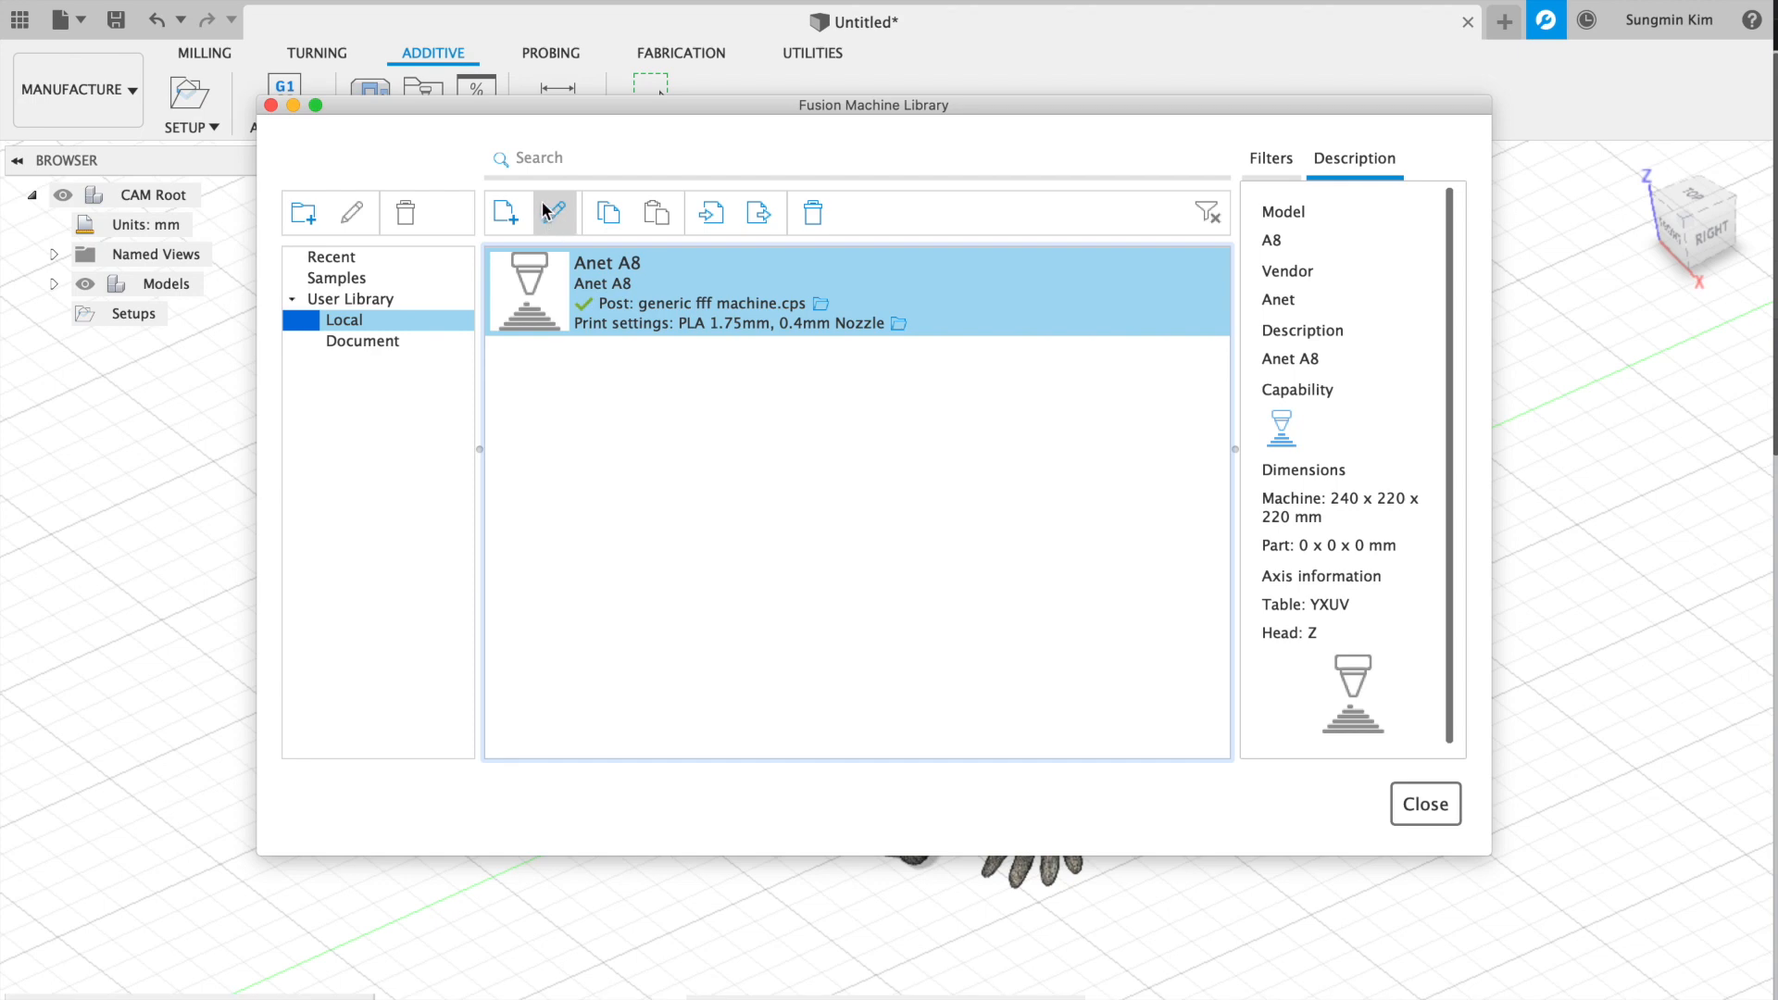
pyautogui.click(555, 215)
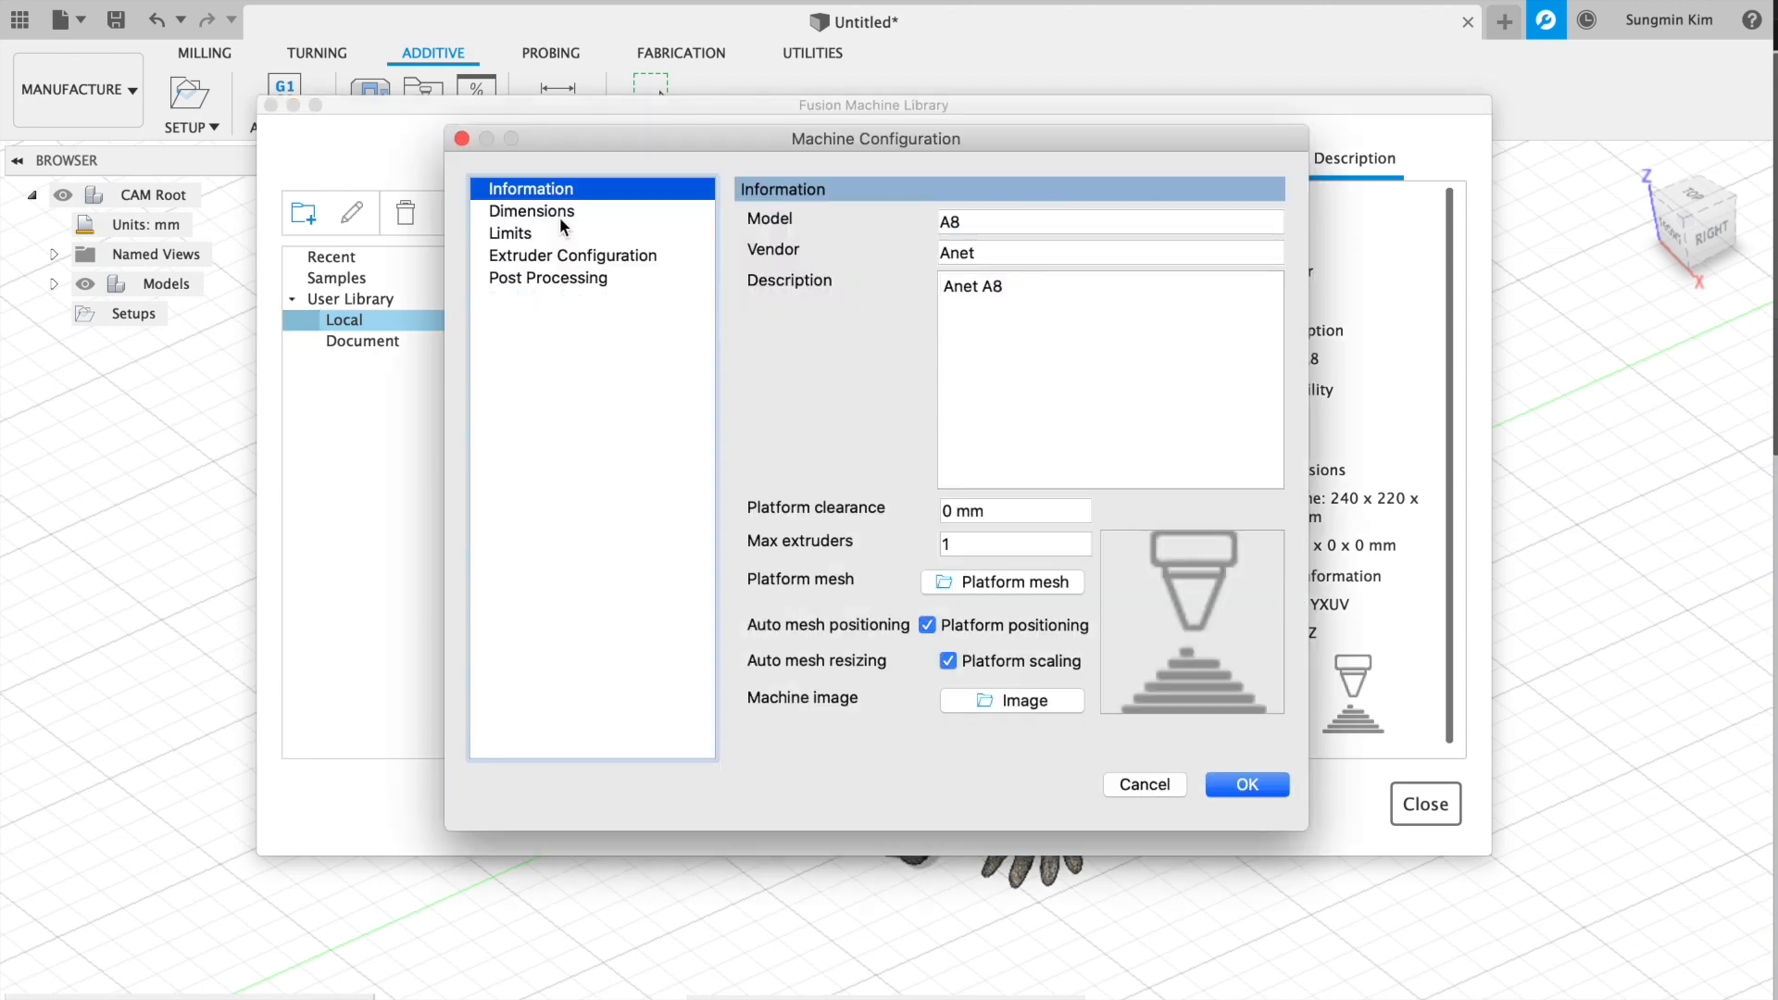
pyautogui.click(556, 210)
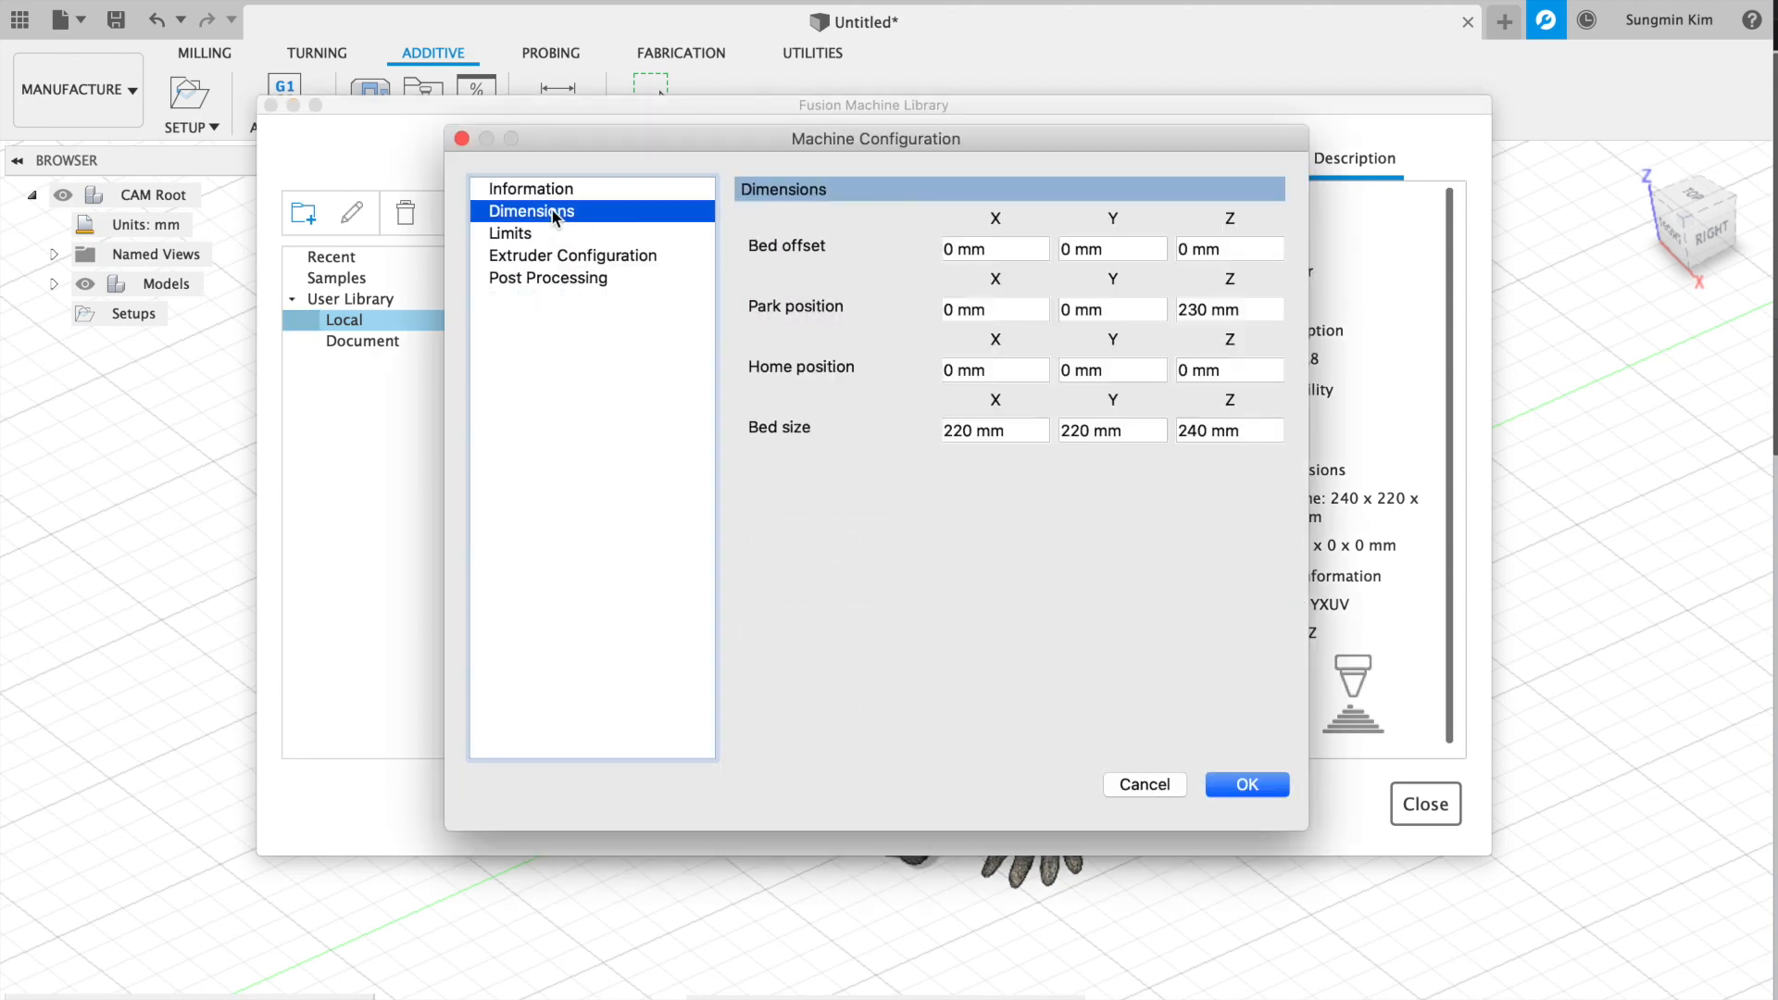
pyautogui.click(542, 233)
pyautogui.click(554, 257)
pyautogui.click(570, 280)
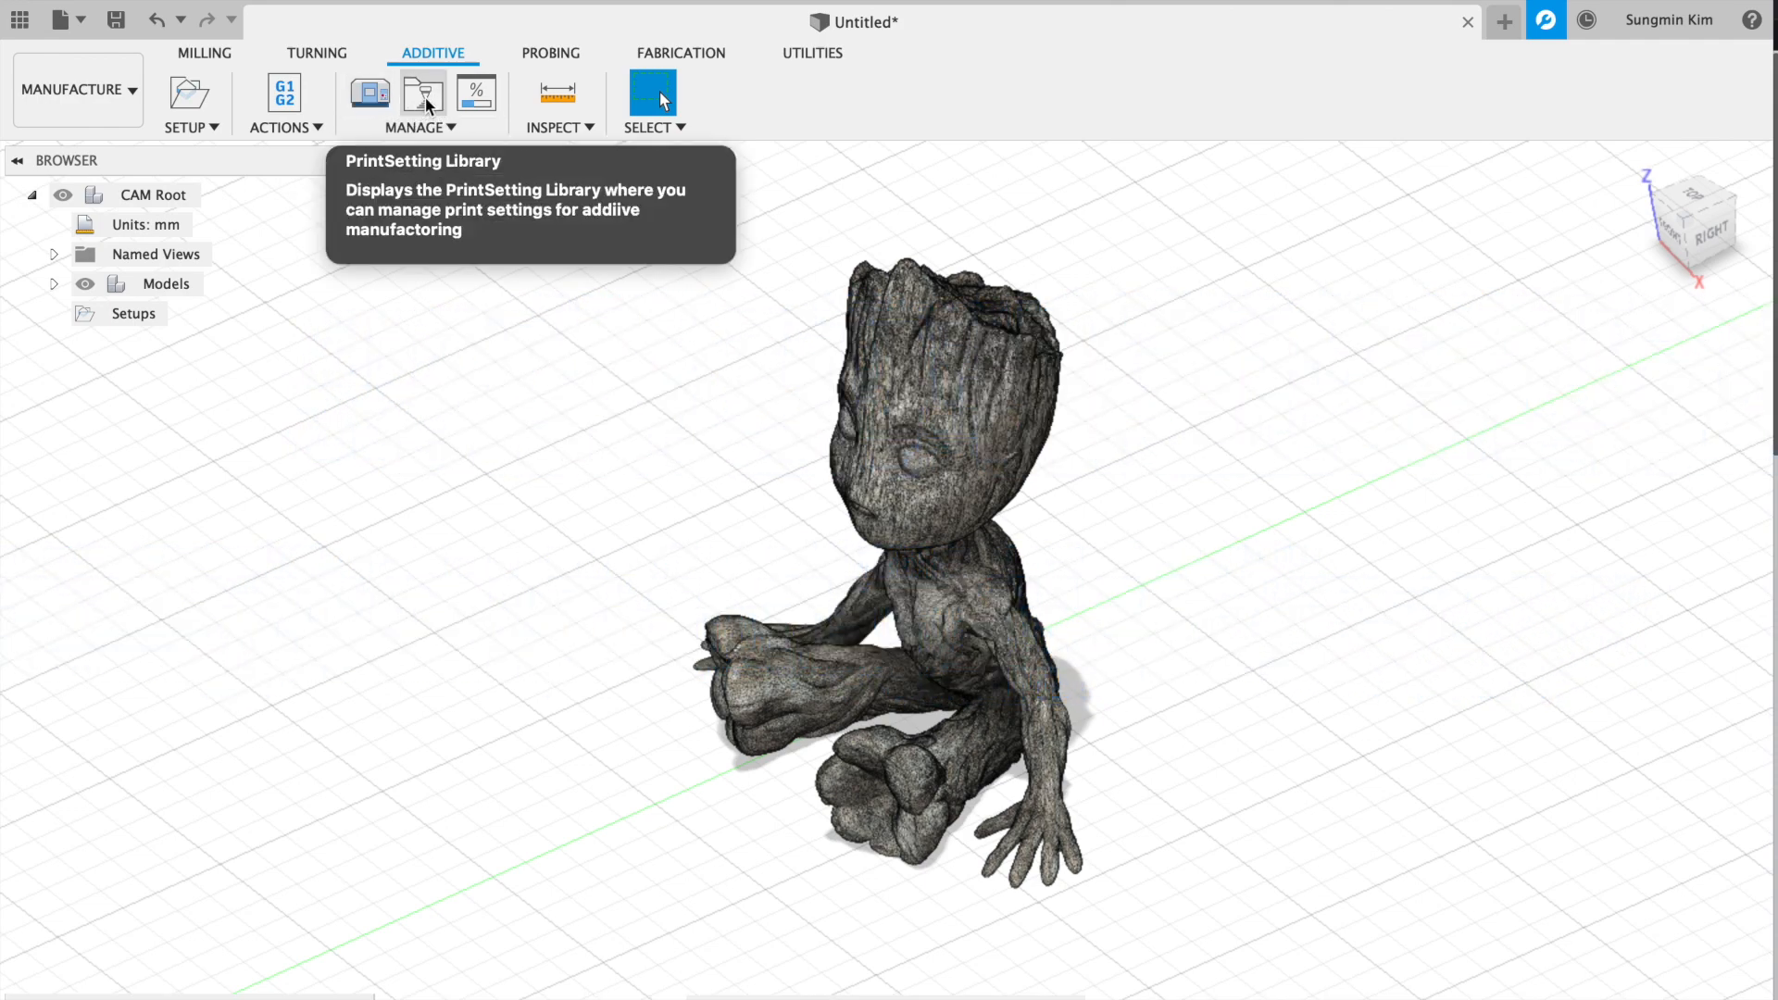
# - Copy the PLA 1.75mm sample from the print setting library and go to the local library
pyautogui.click(426, 102)
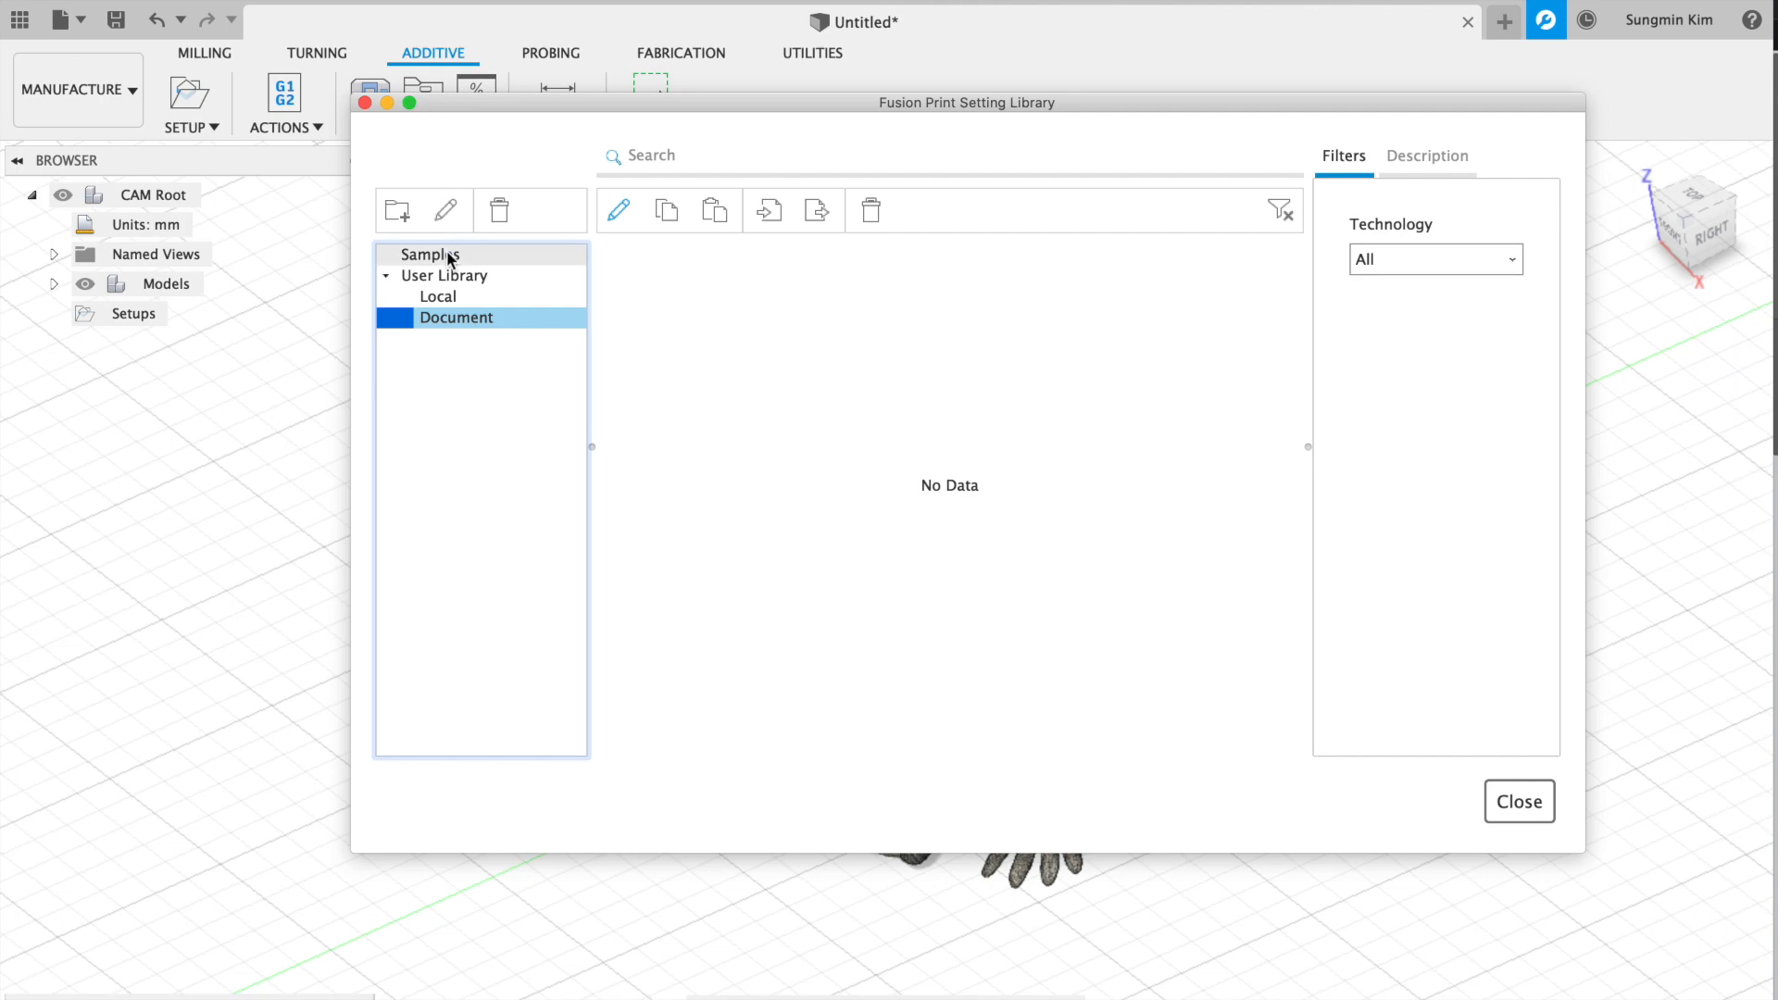
pyautogui.click(574, 255)
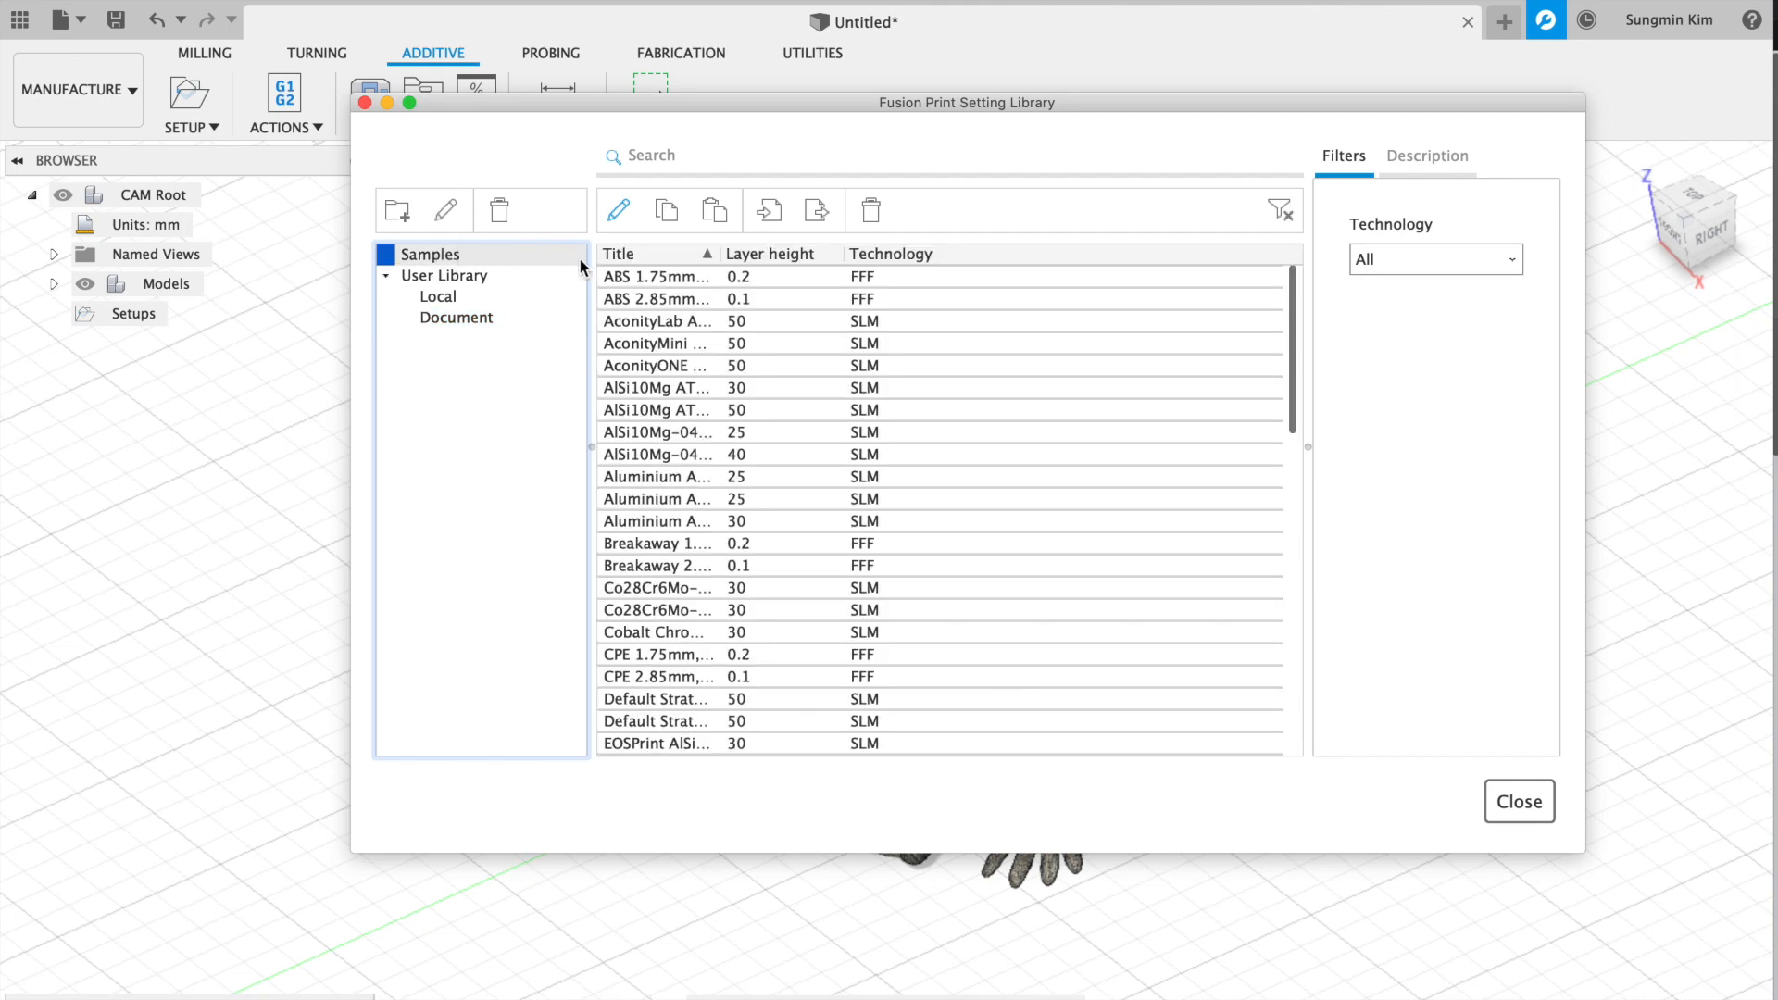
pyautogui.scroll(-5, 741, 481)
pyautogui.scroll(-10, 741, 477)
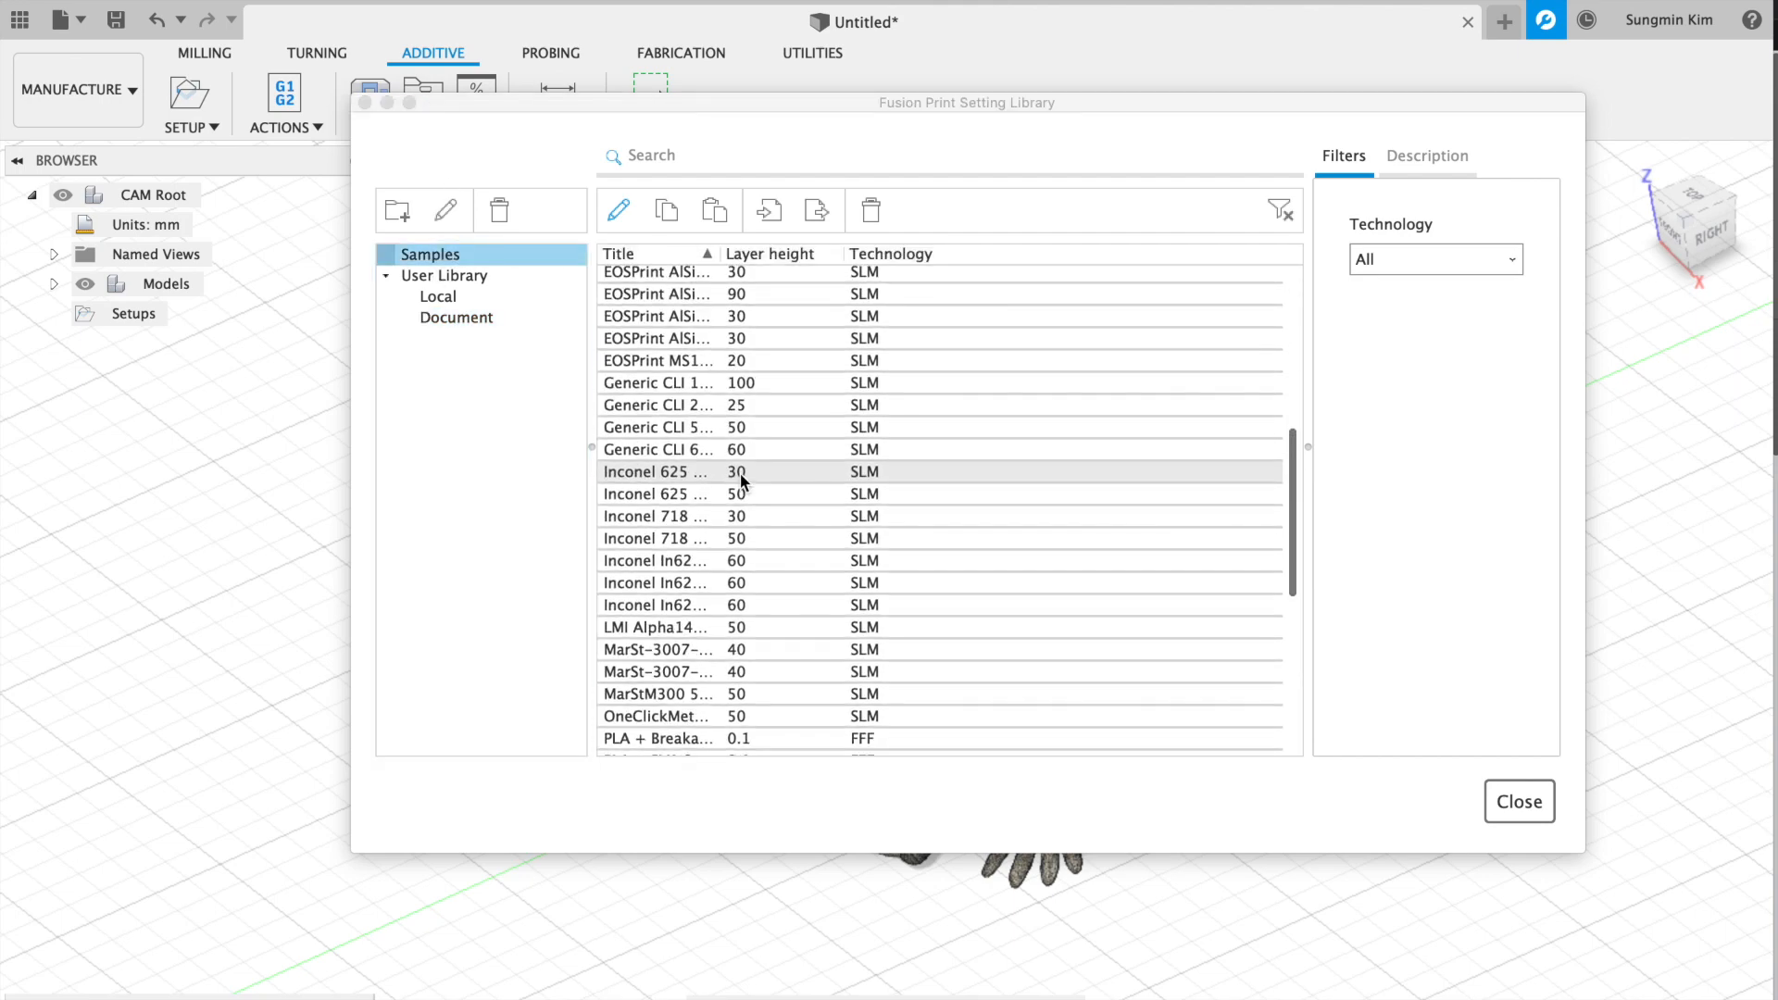
pyautogui.scroll(1, 741, 474)
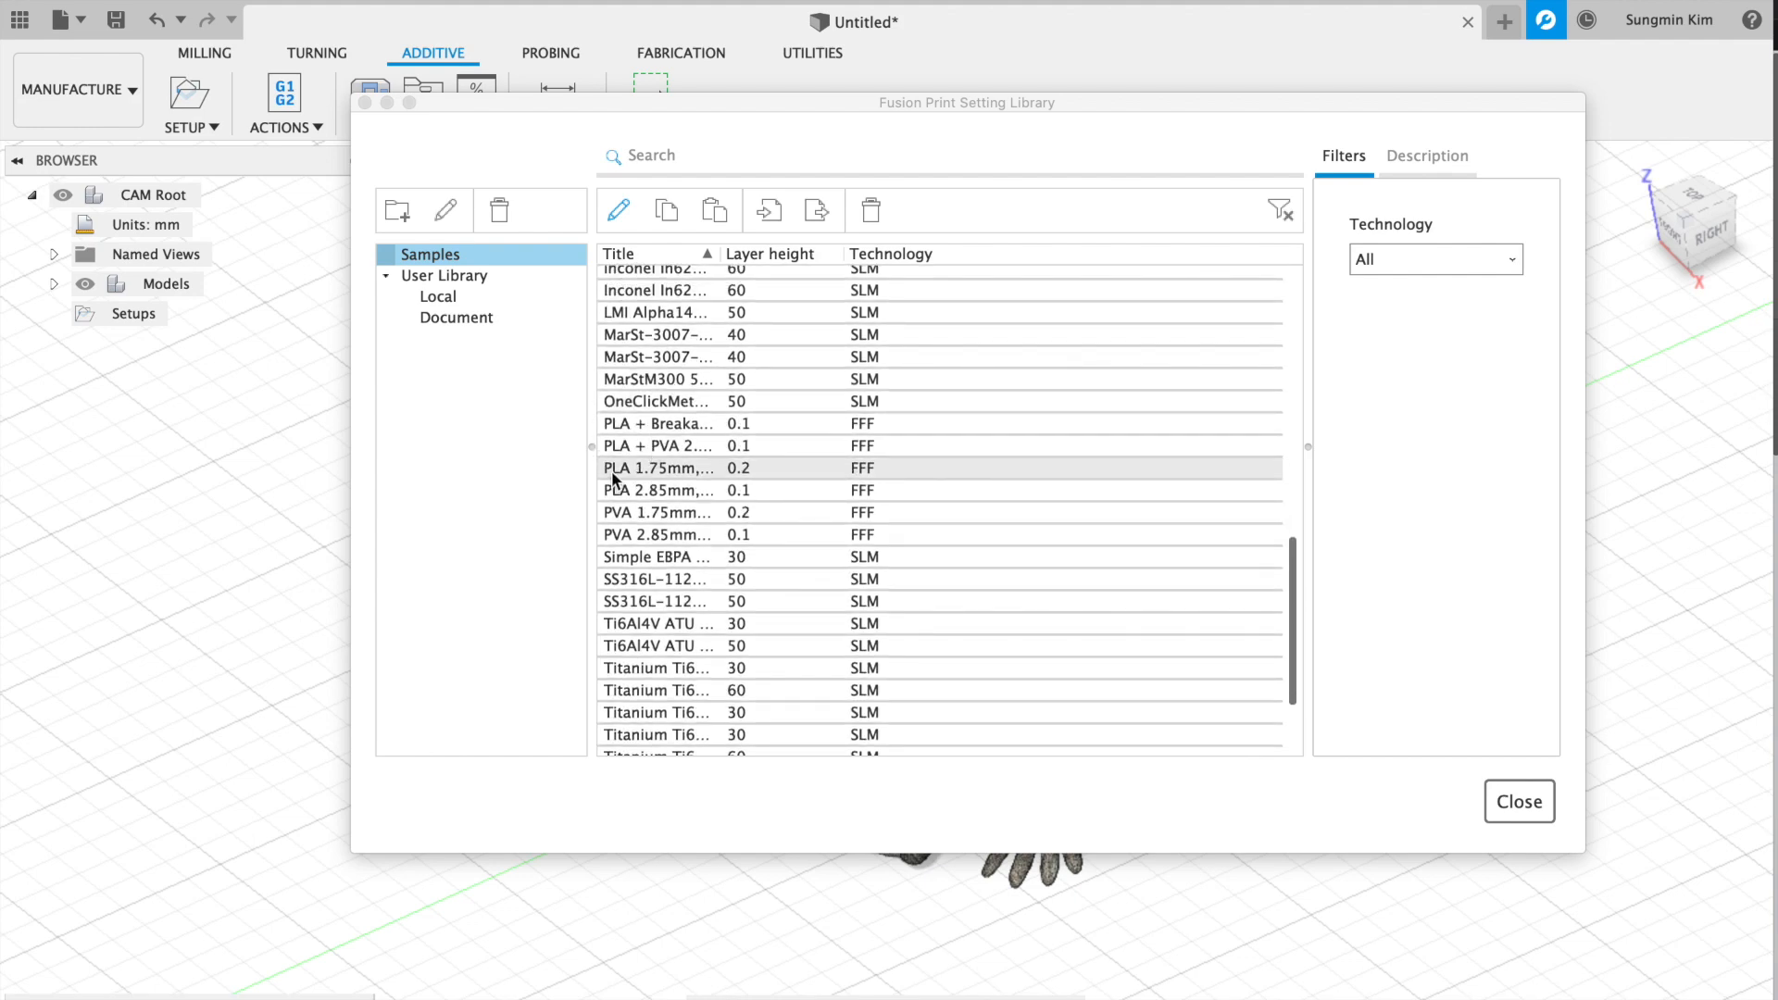
pyautogui.click(774, 466)
pyautogui.click(742, 469)
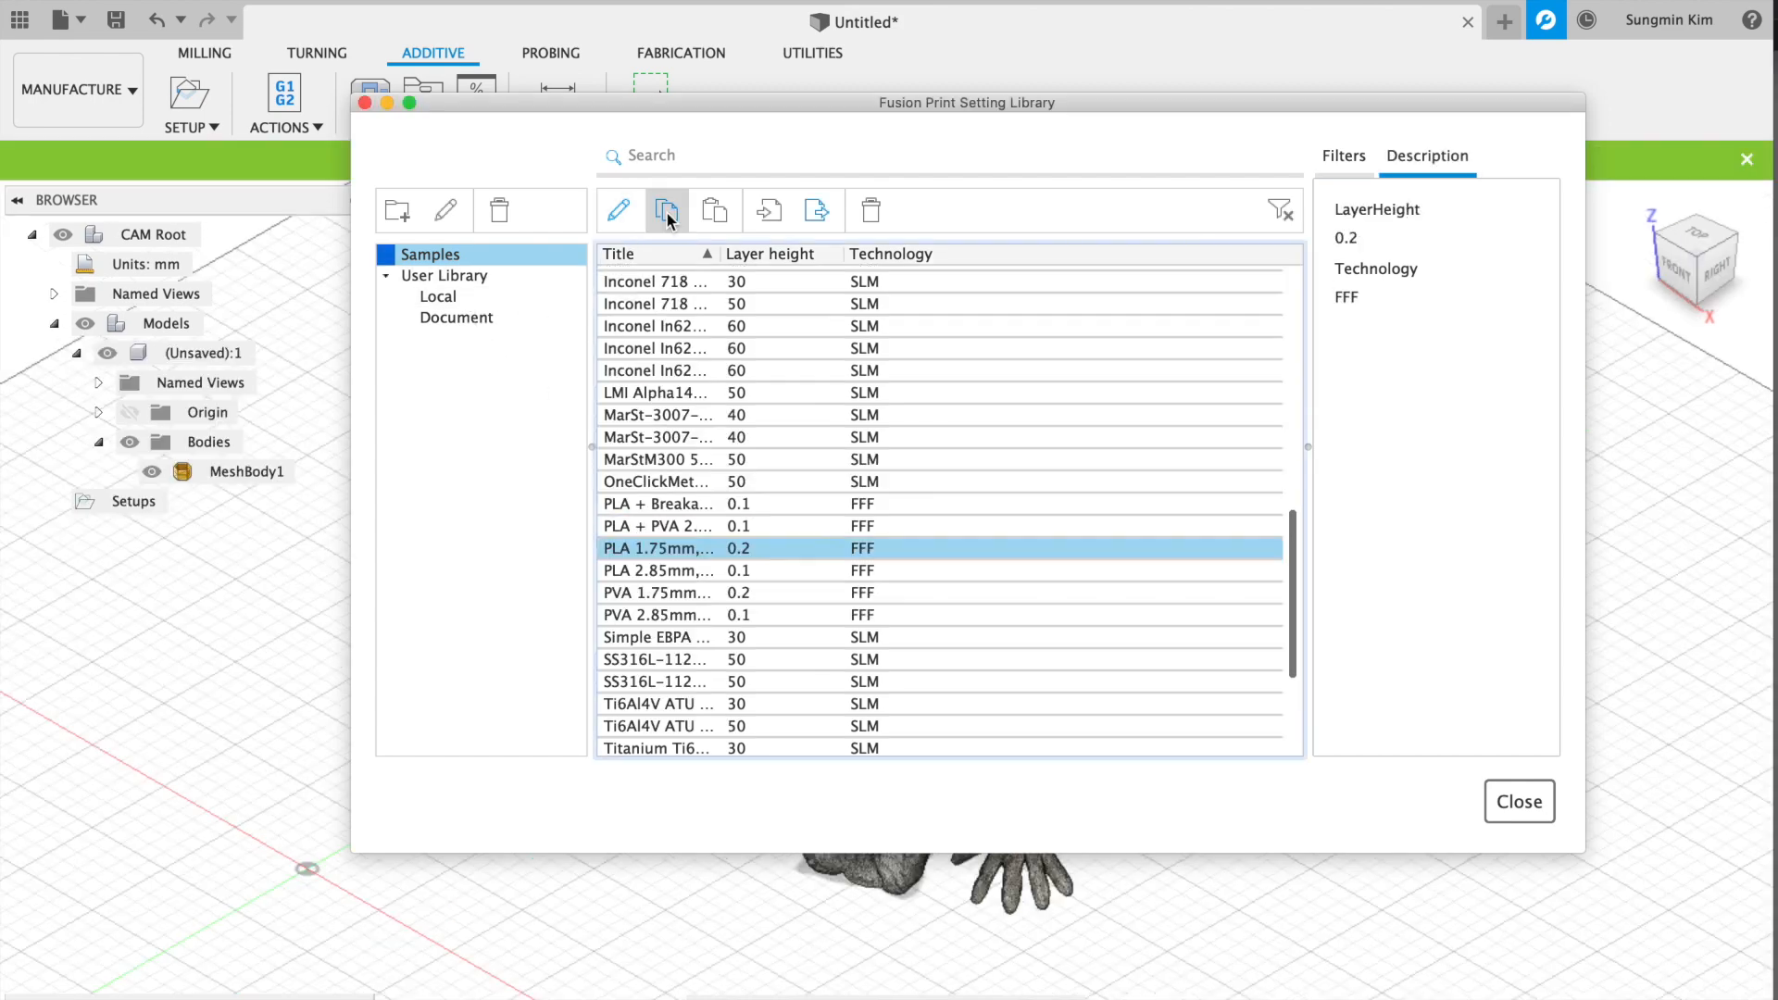
pyautogui.click(438, 297)
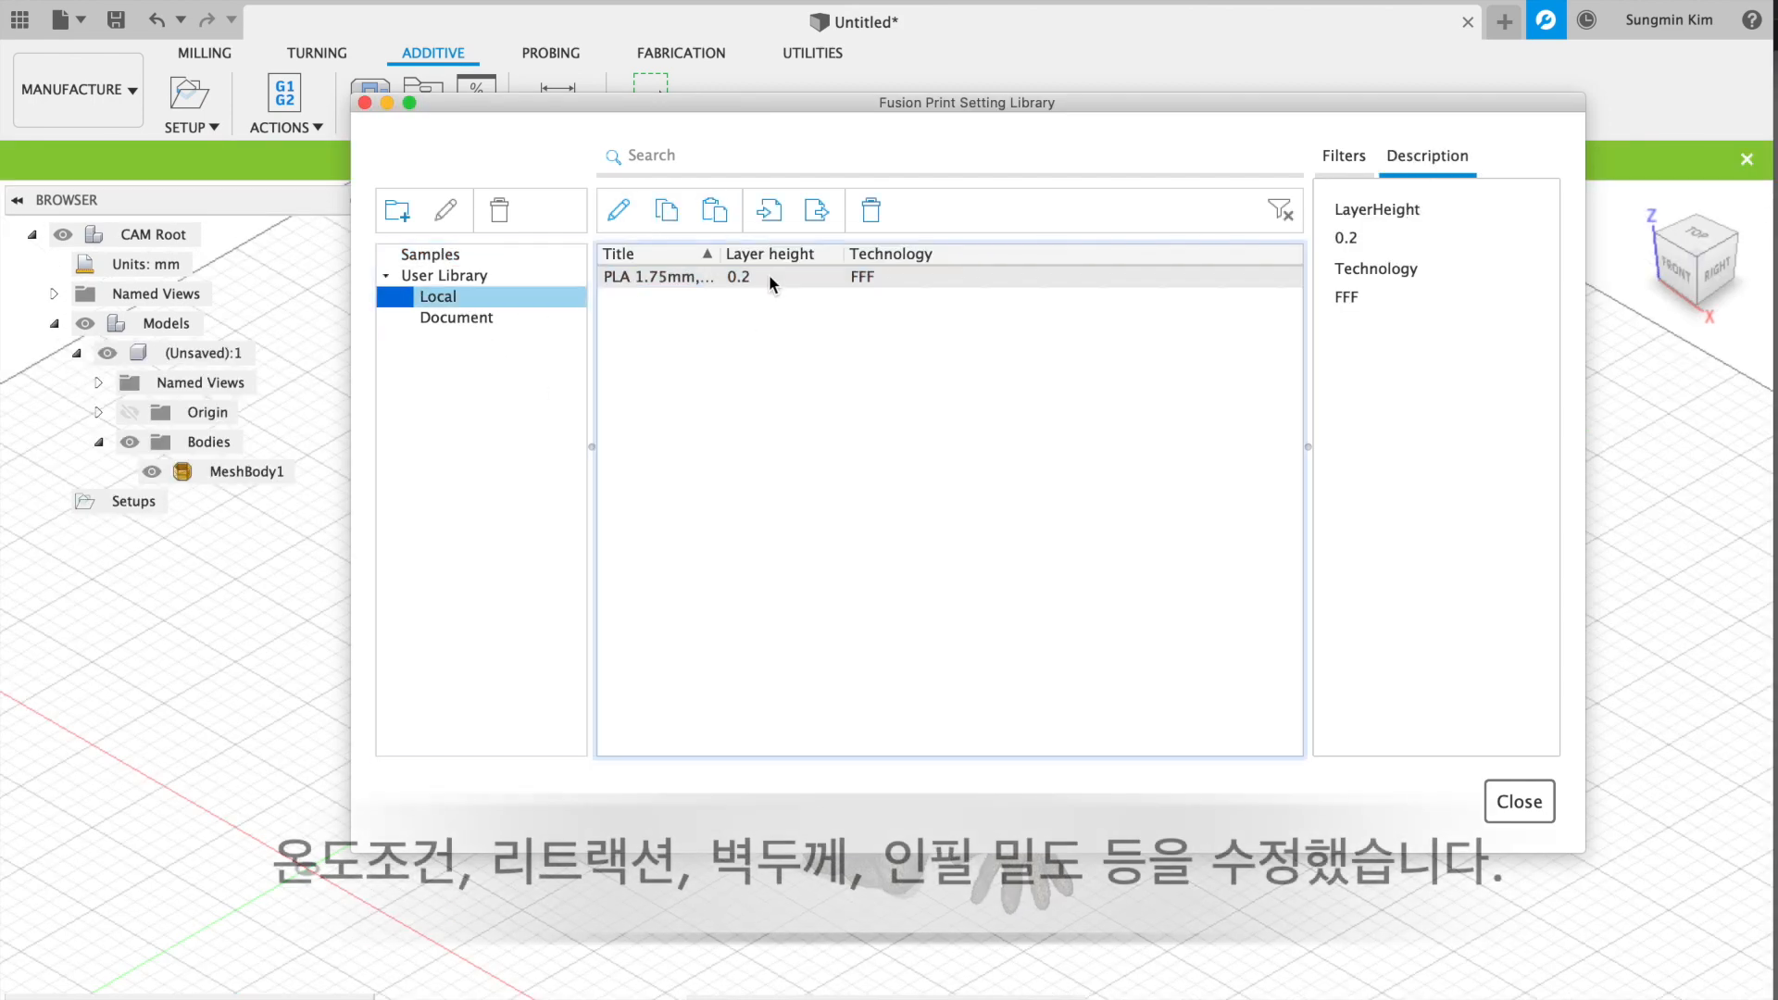
# - Edit the local PLA print setting's basic values: extrusion width 0.5 mm, sparse infill density 10%, and travel speed 120 mm/s
pyautogui.doubleClick(769, 274)
pyautogui.doubleClick(1080, 399)
pyautogui.write('0.3')
pyautogui.doubleClick(1106, 430)
pyautogui.write('10')
pyautogui.doubleClick(1127, 499)
pyautogui.write('120')
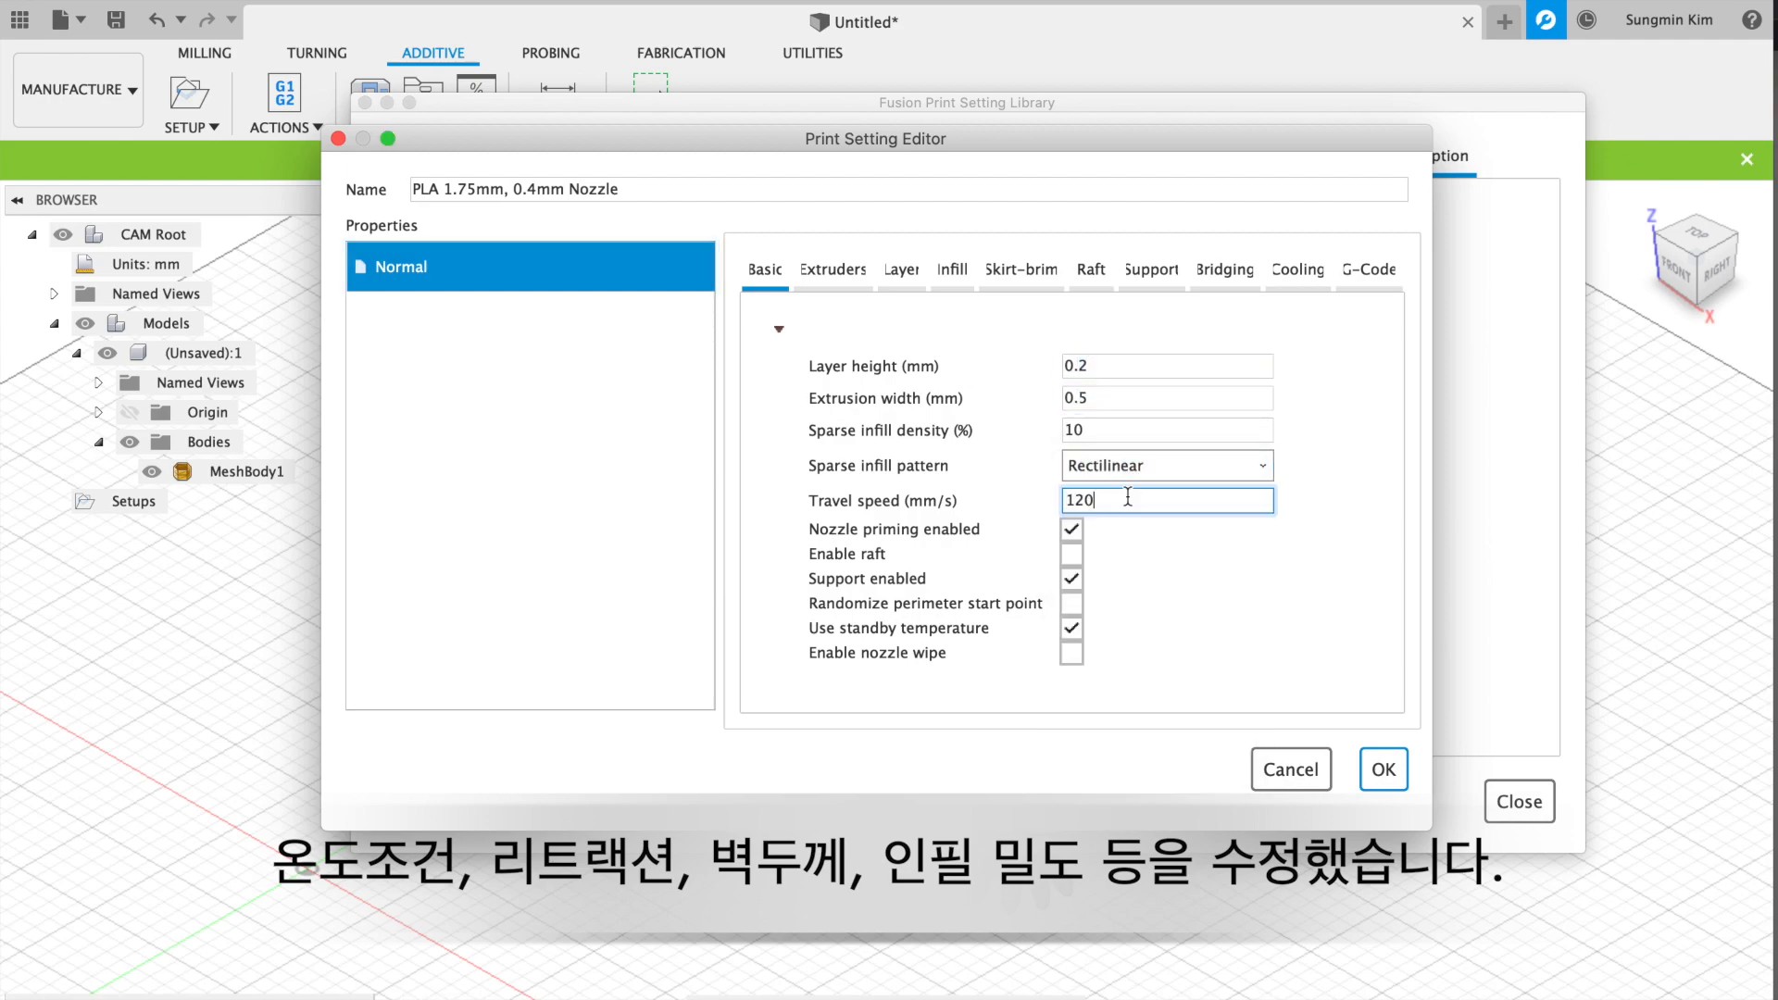
# - Set the layer's internal perimeter speed to 80 mm/s and its external perimeter speed to 40 mm/s
pyautogui.click(834, 269)
pyautogui.click(1112, 398)
pyautogui.click(901, 271)
pyautogui.scroll(-5, 1115, 544)
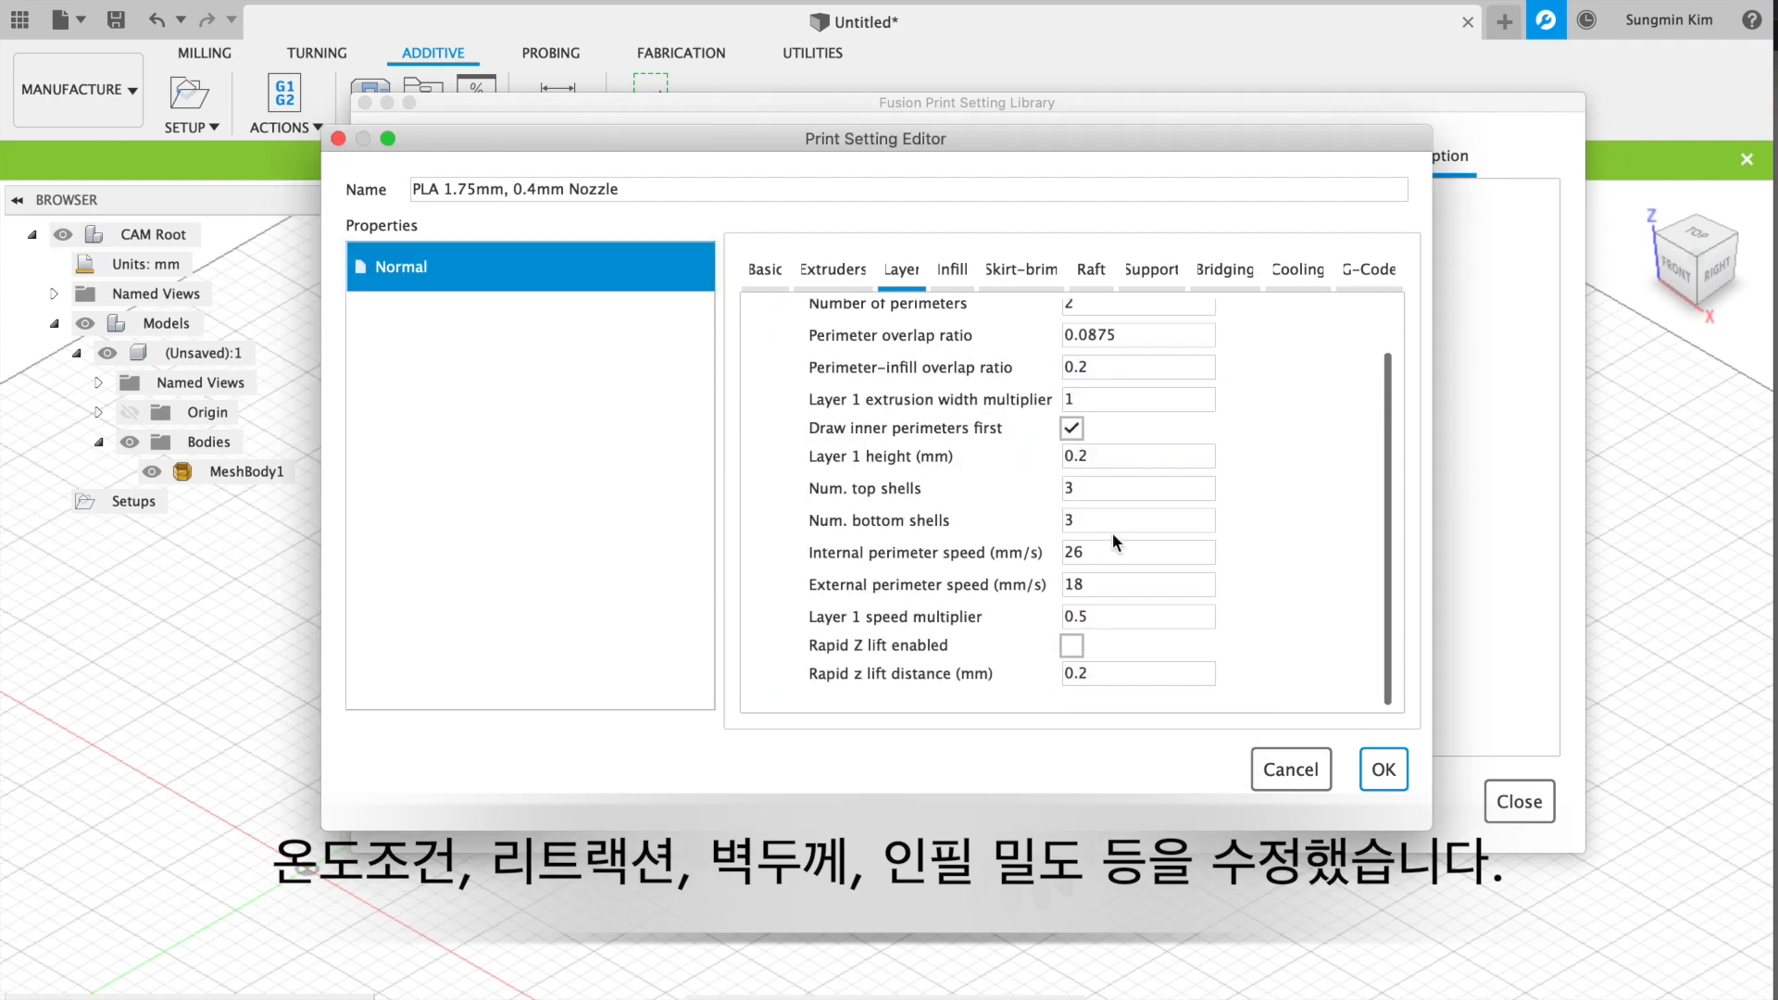
pyautogui.doubleClick(1074, 552)
pyautogui.write('80')
pyautogui.doubleClick(1074, 584)
pyautogui.write('40')
# - Check the infill, skirt-brim and G-code settings and save the edited PLA print setting
pyautogui.click(952, 271)
pyautogui.click(1023, 276)
pyautogui.click(1369, 269)
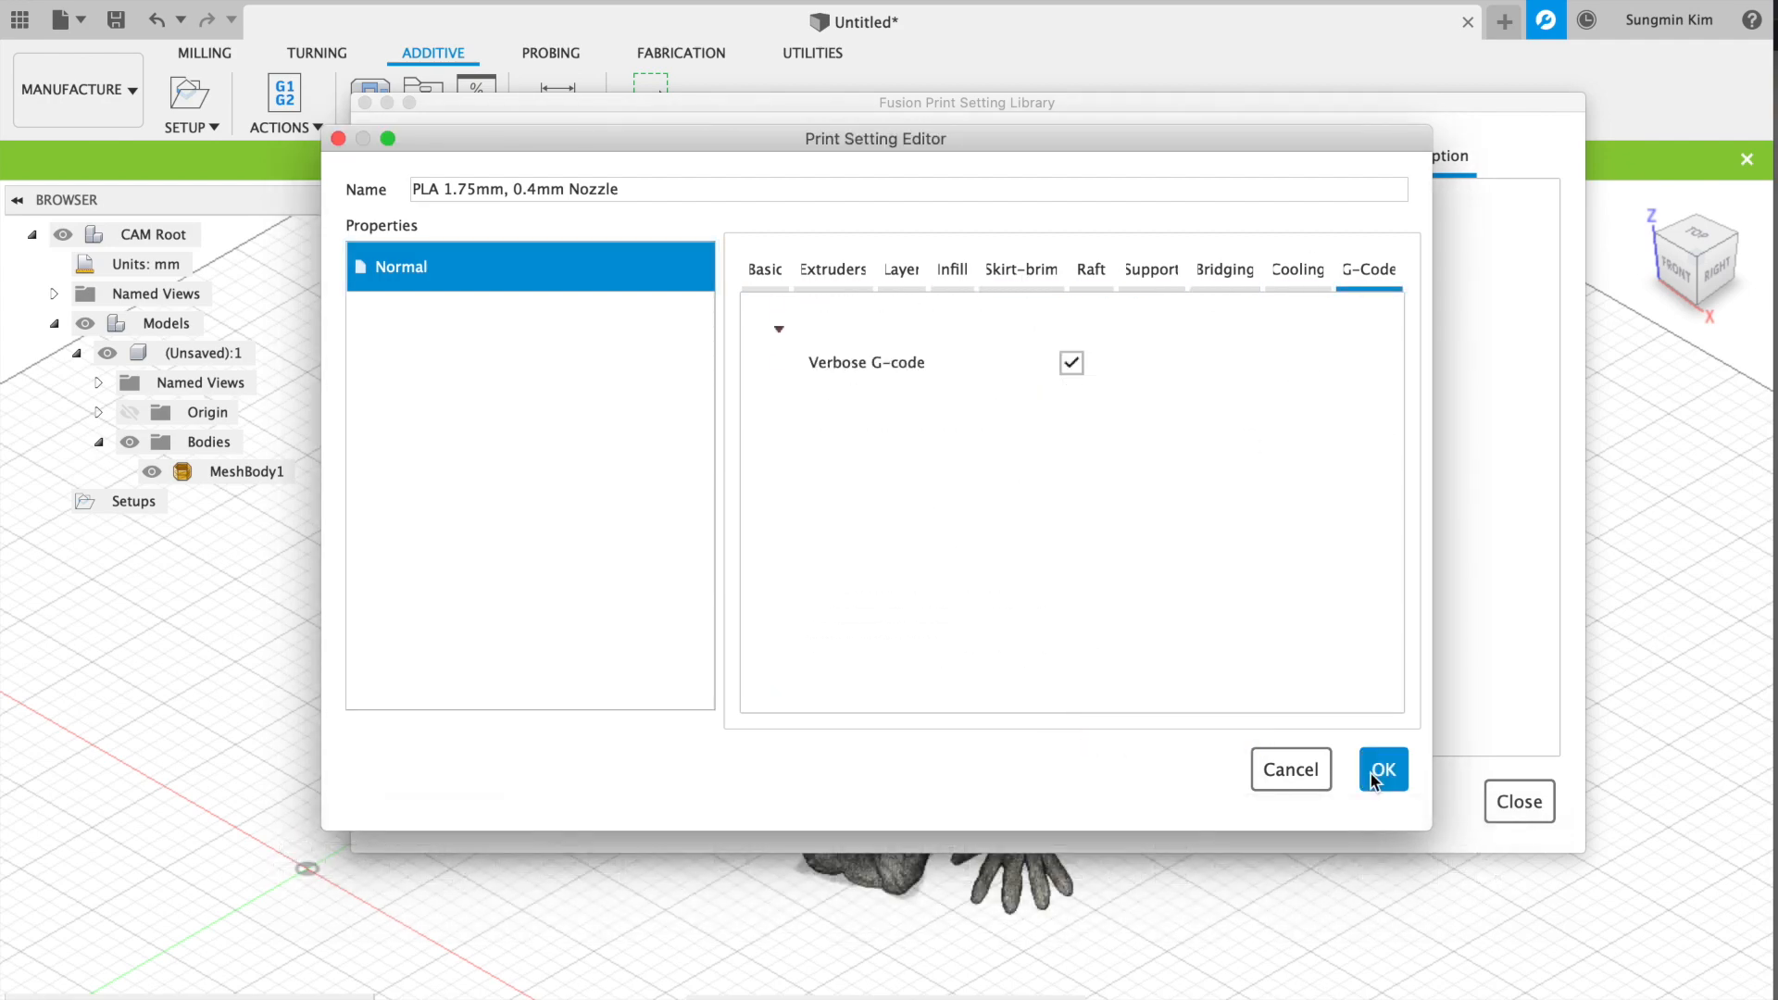
pyautogui.click(1383, 769)
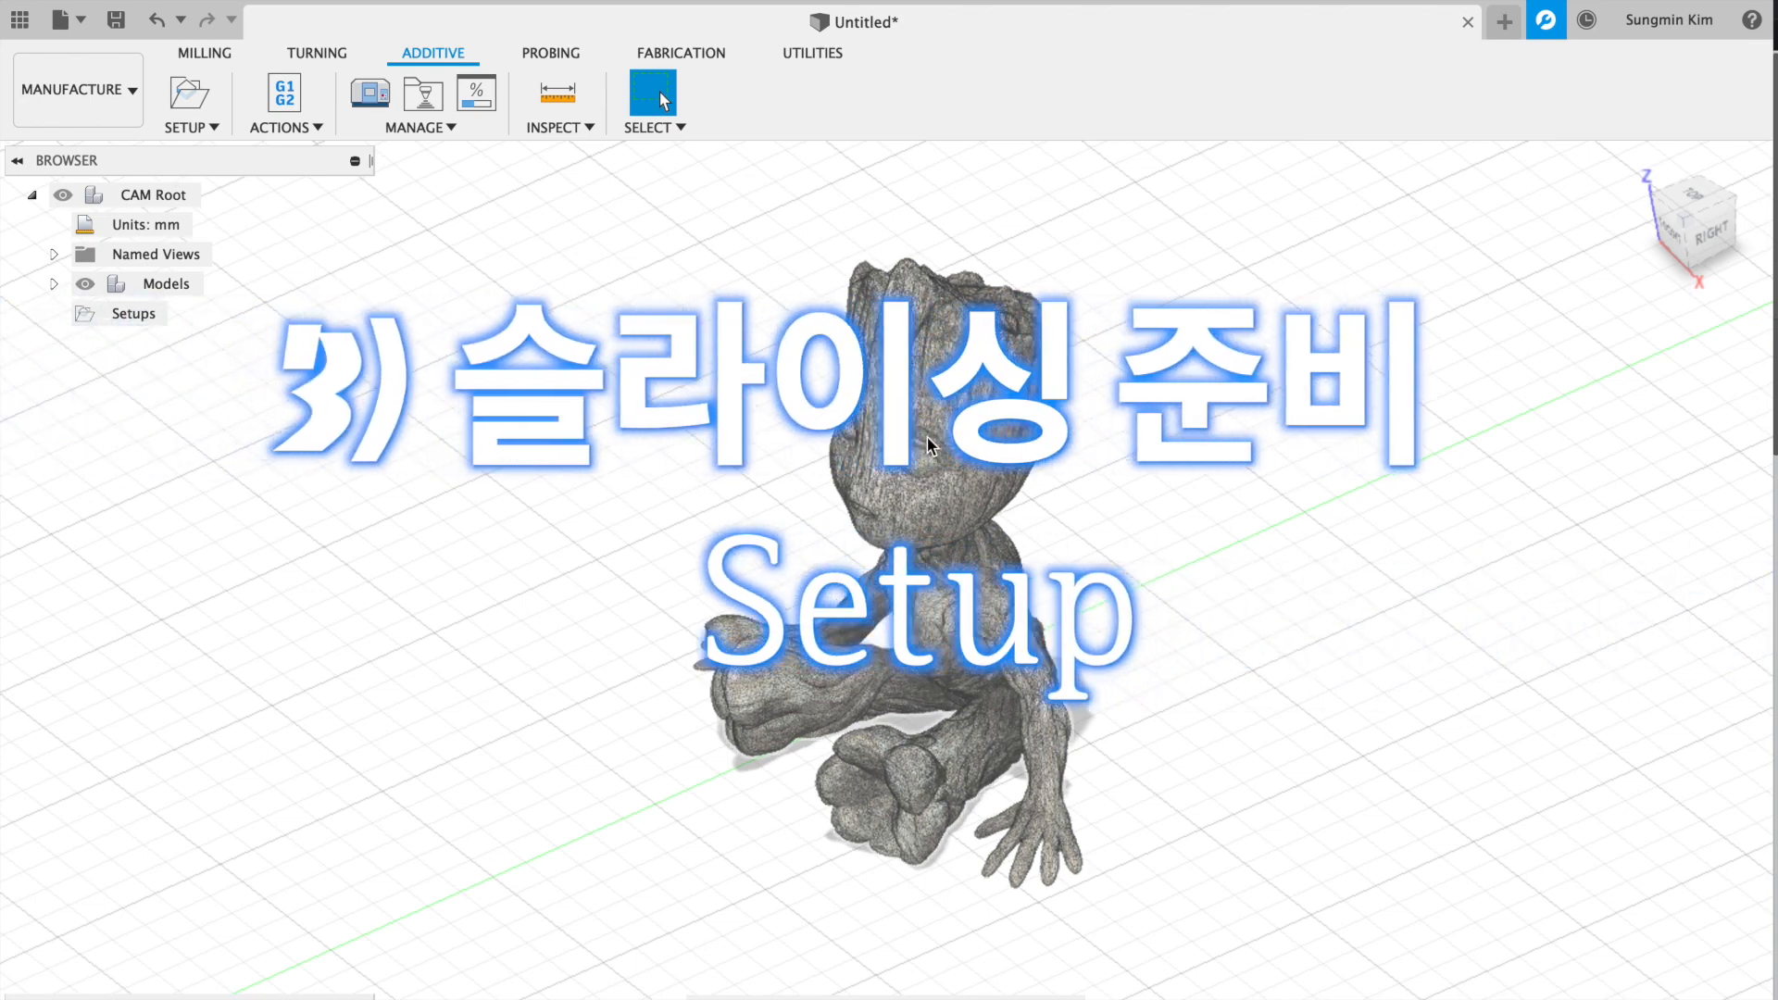
# - Create a new manufacturing setup and assign the local library's Anet A8 as its machine
pyautogui.click(194, 128)
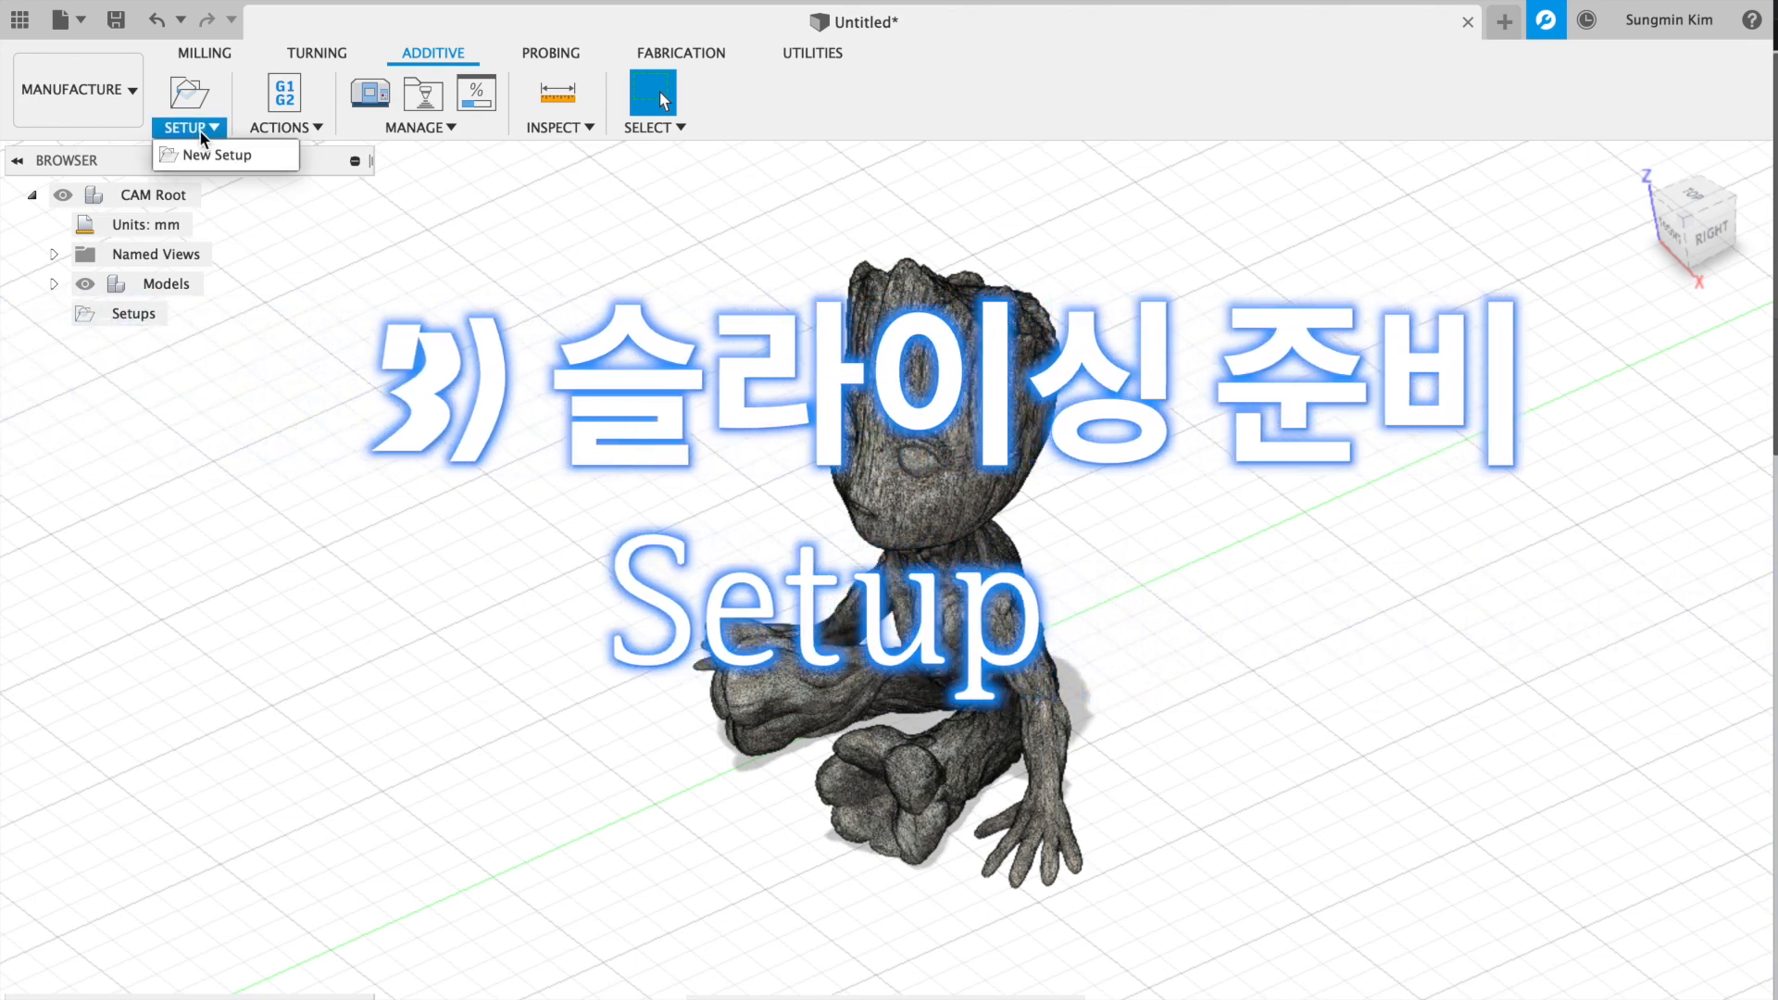
pyautogui.click(236, 165)
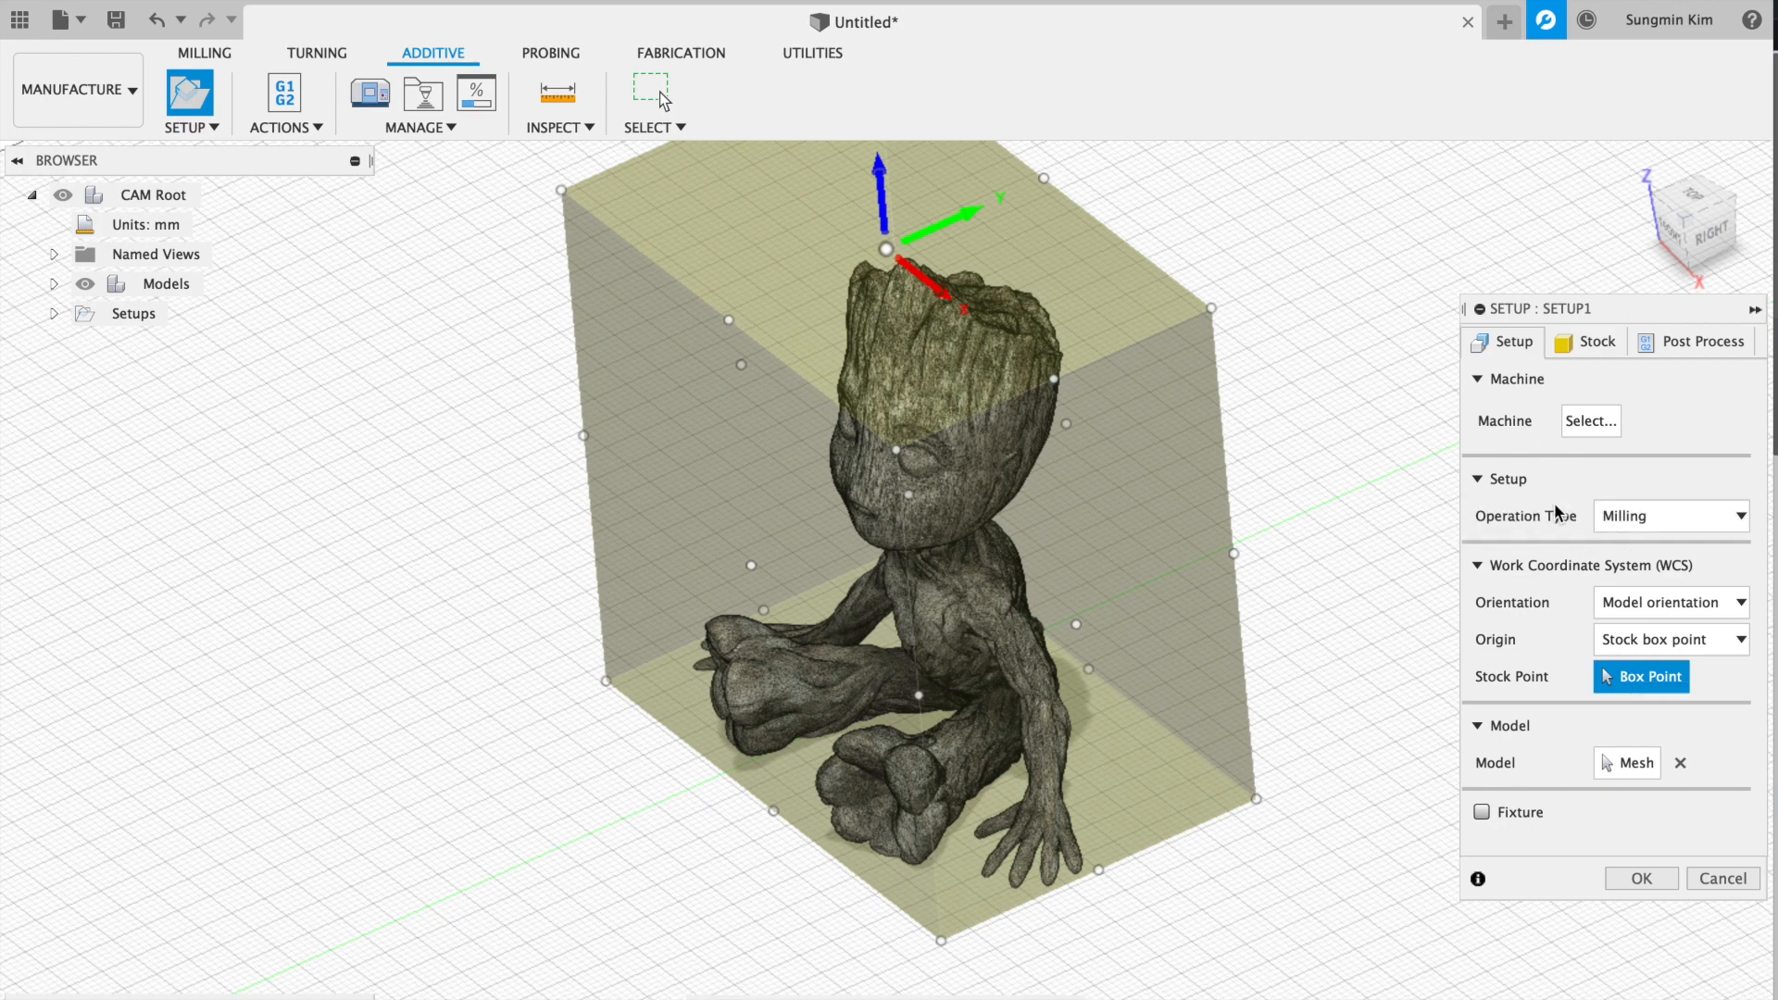
pyautogui.click(1594, 422)
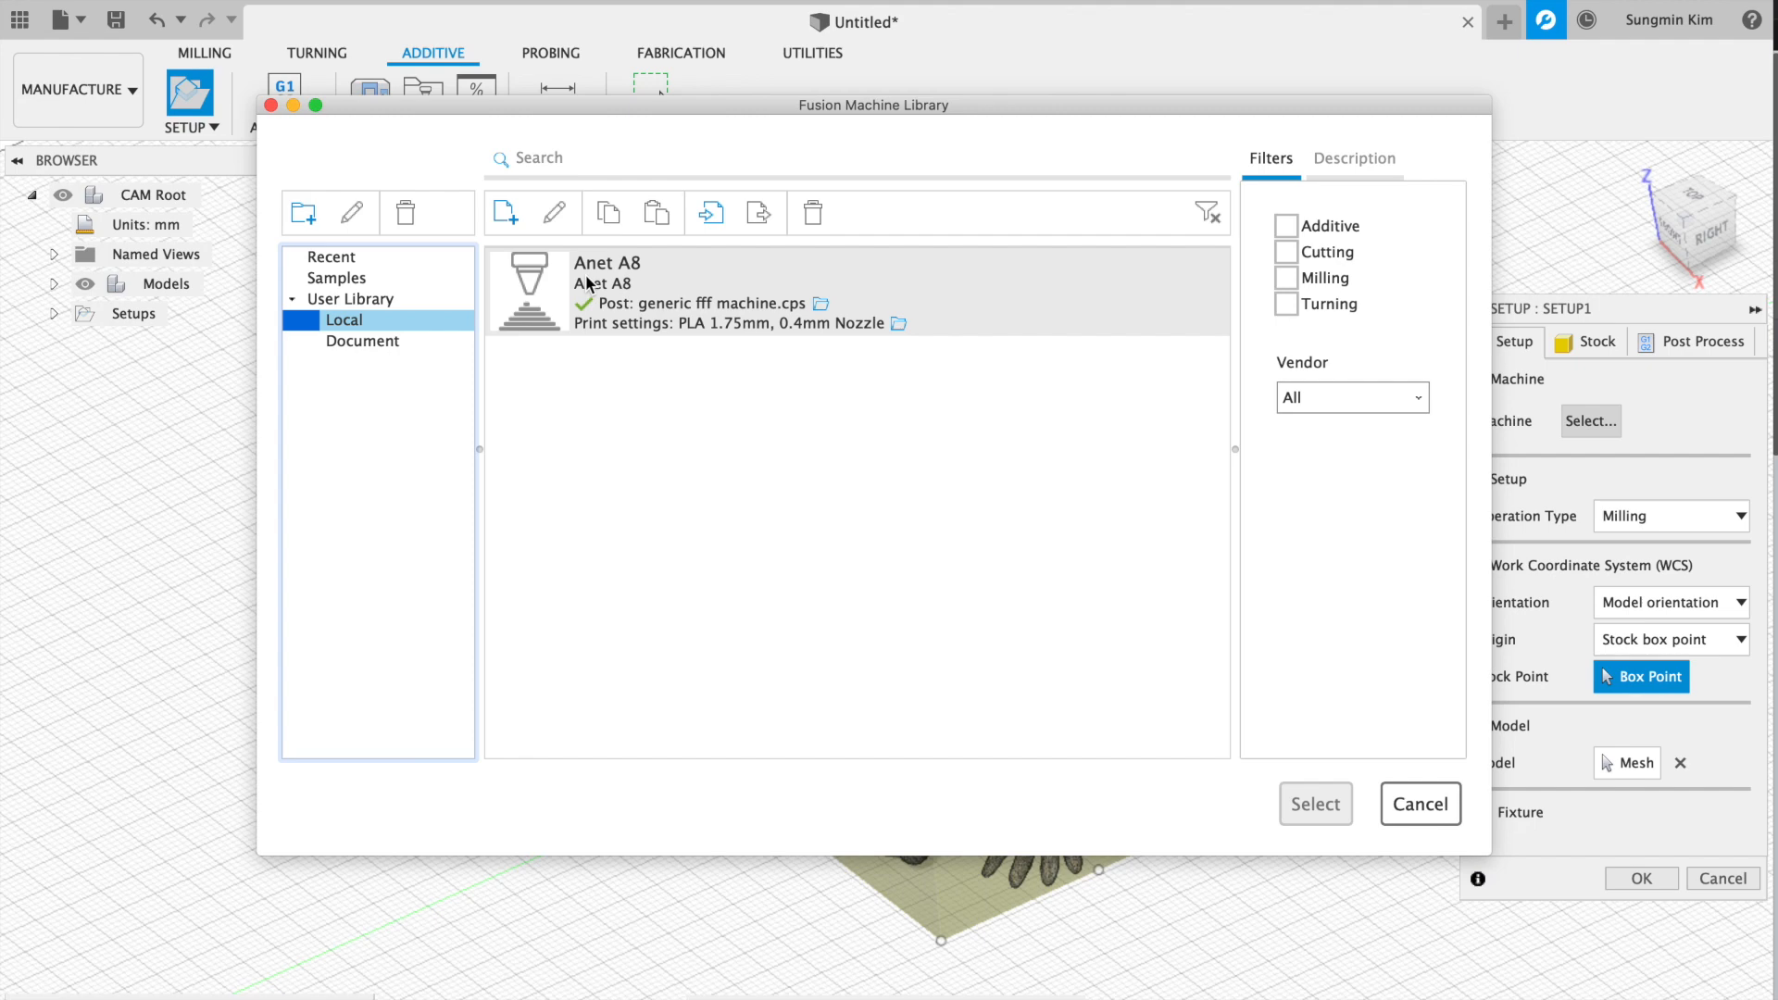
pyautogui.click(657, 283)
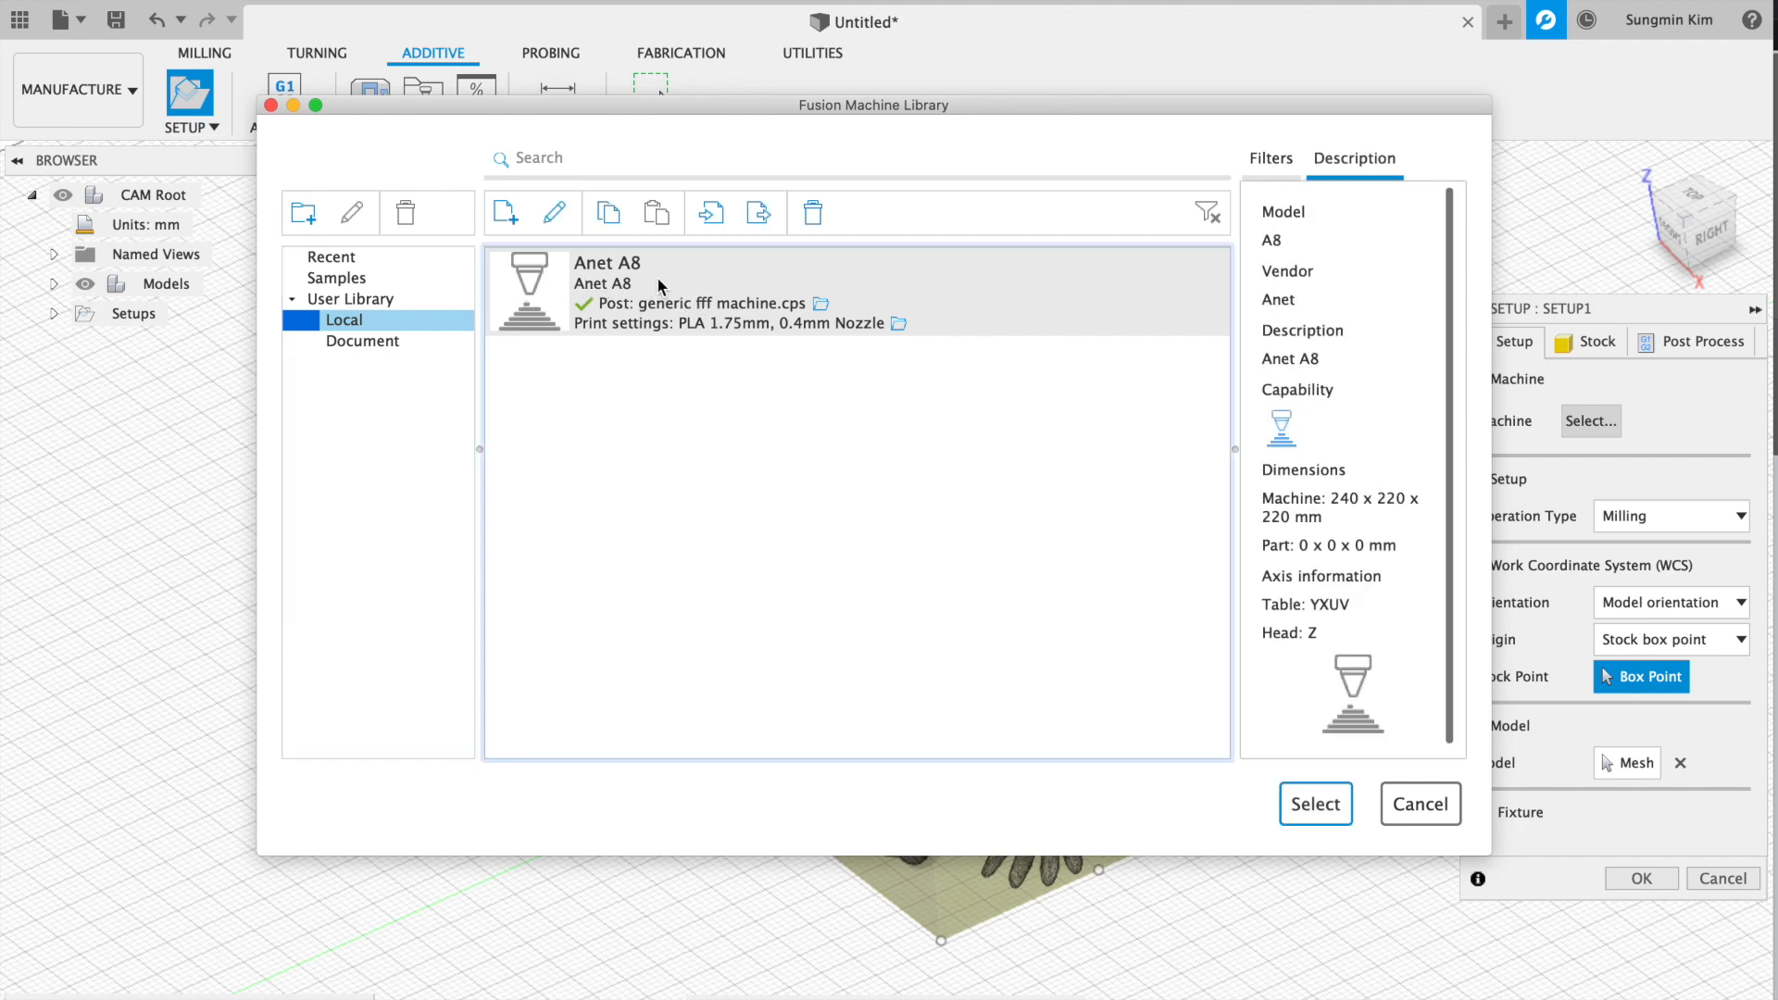
pyautogui.click(1332, 804)
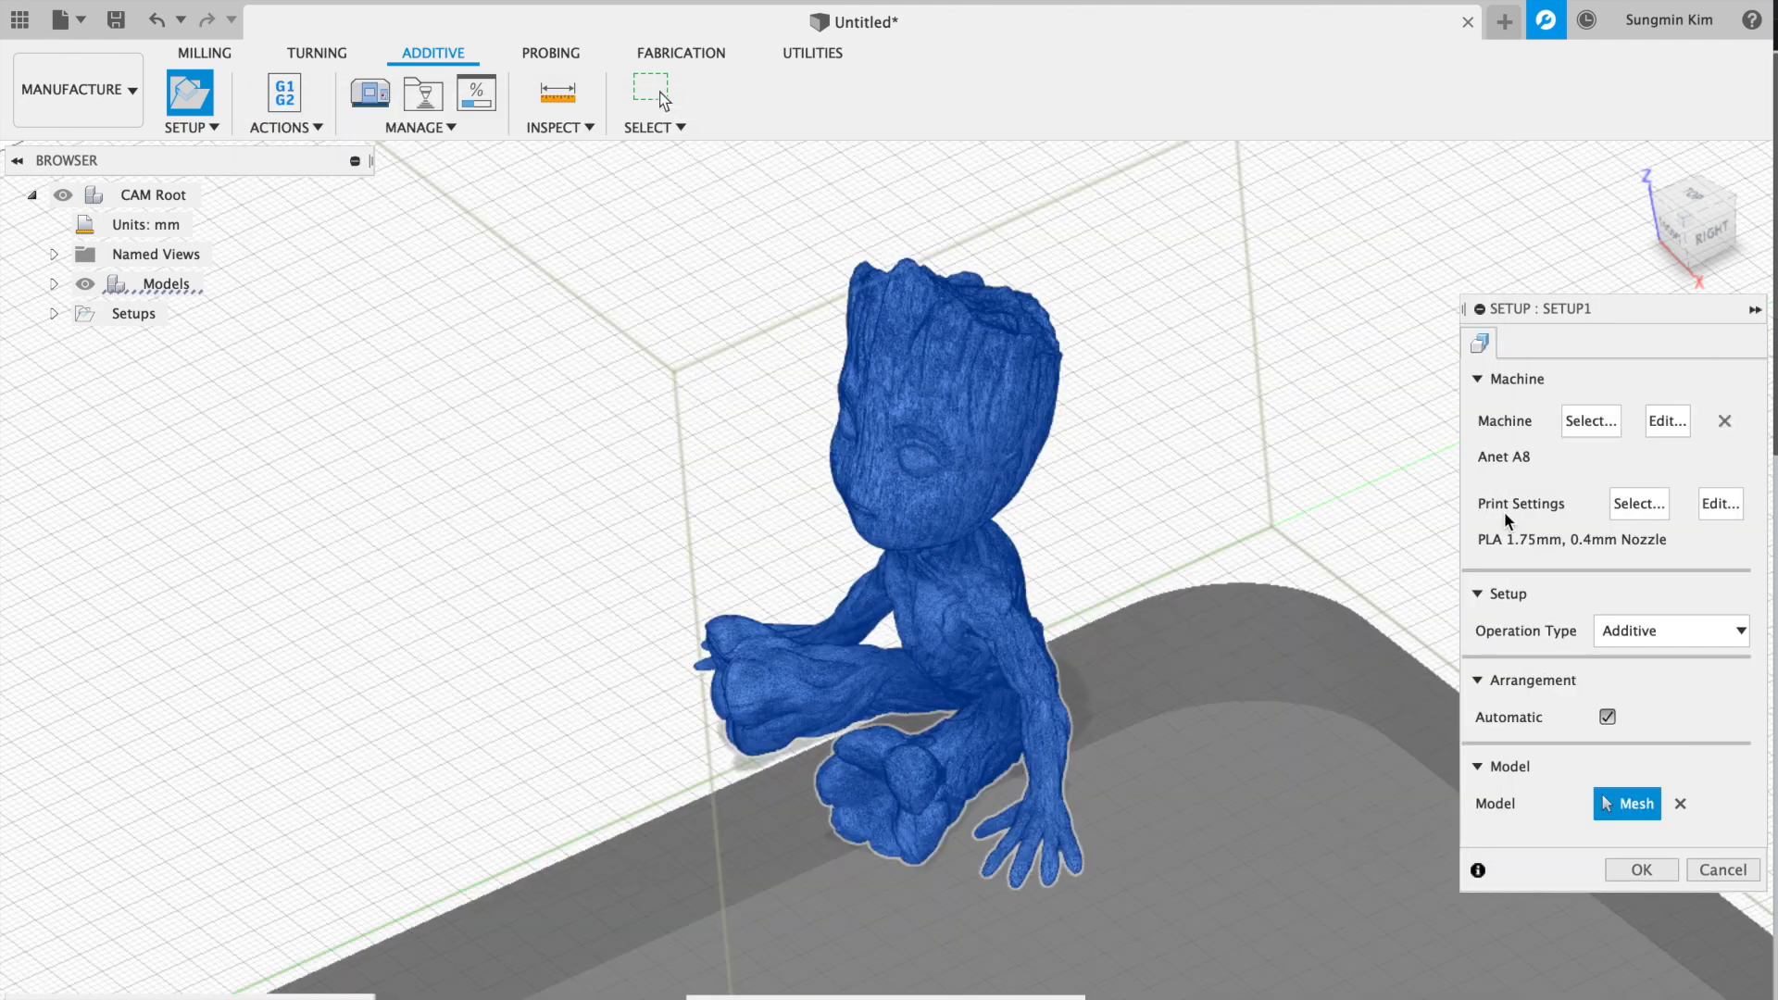
# - Assign the document's PLA 1.75mm, 0.4mm Nozzle print setting, keep the operation type Additive, and confirm the setup
pyautogui.click(1641, 505)
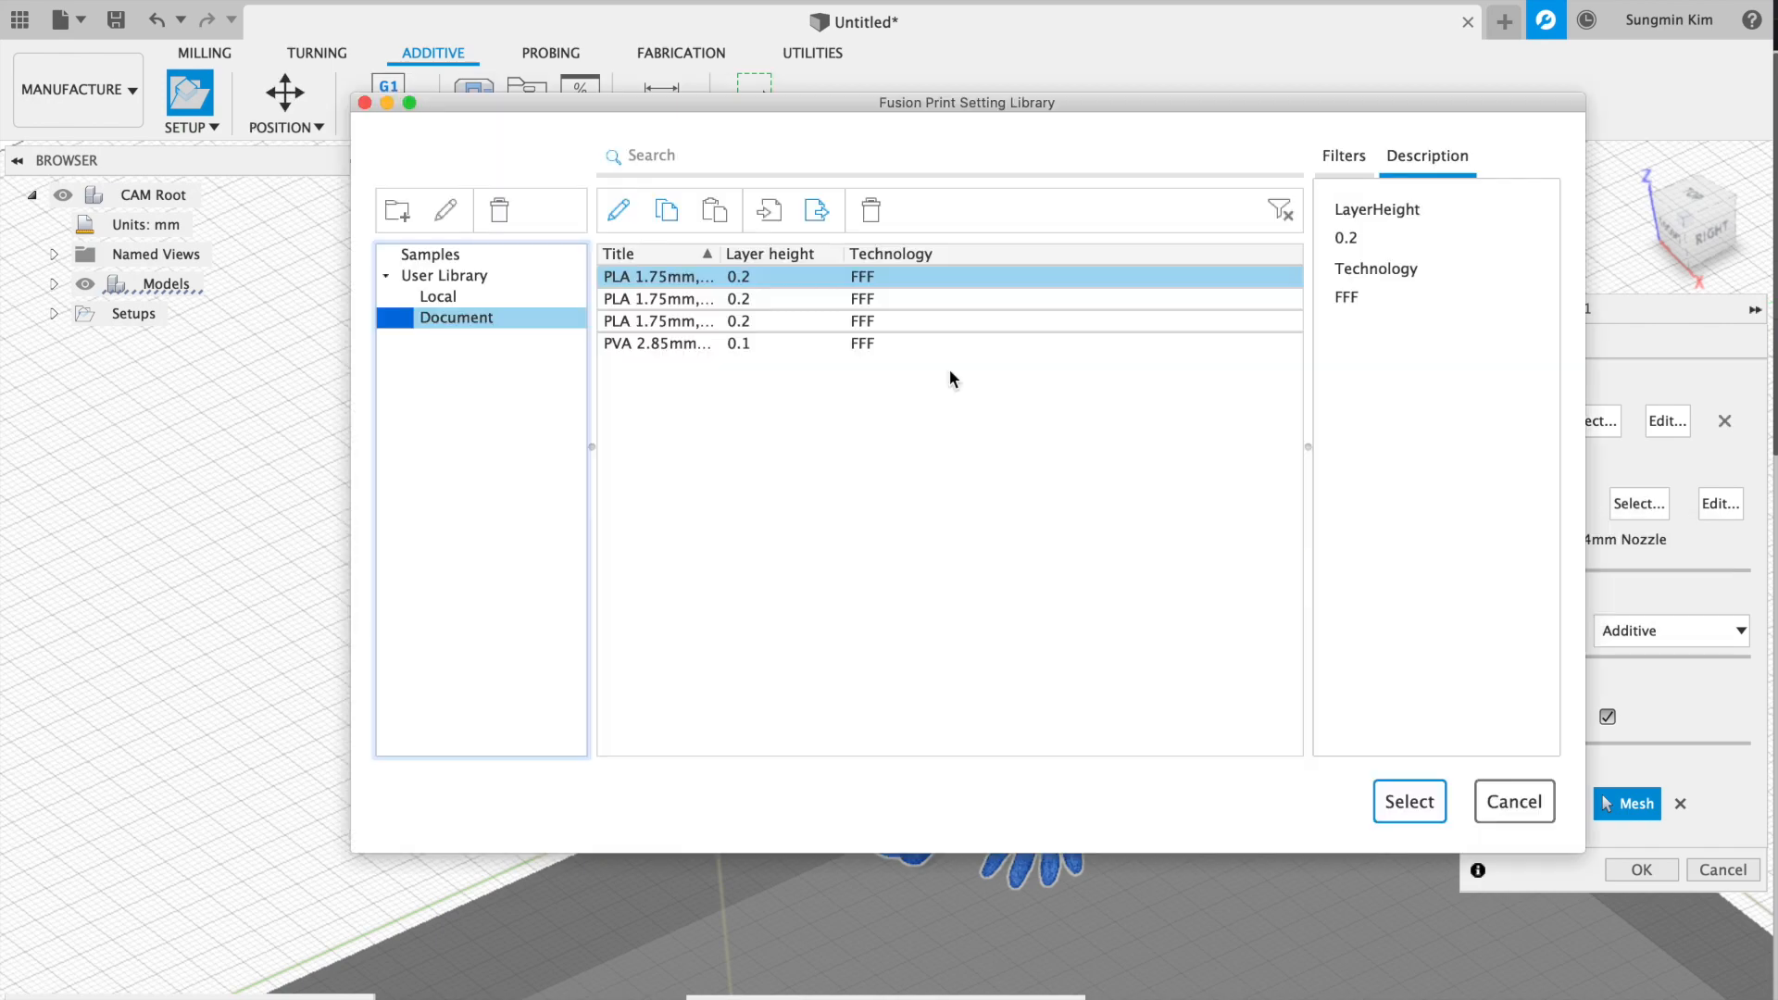
pyautogui.click(754, 277)
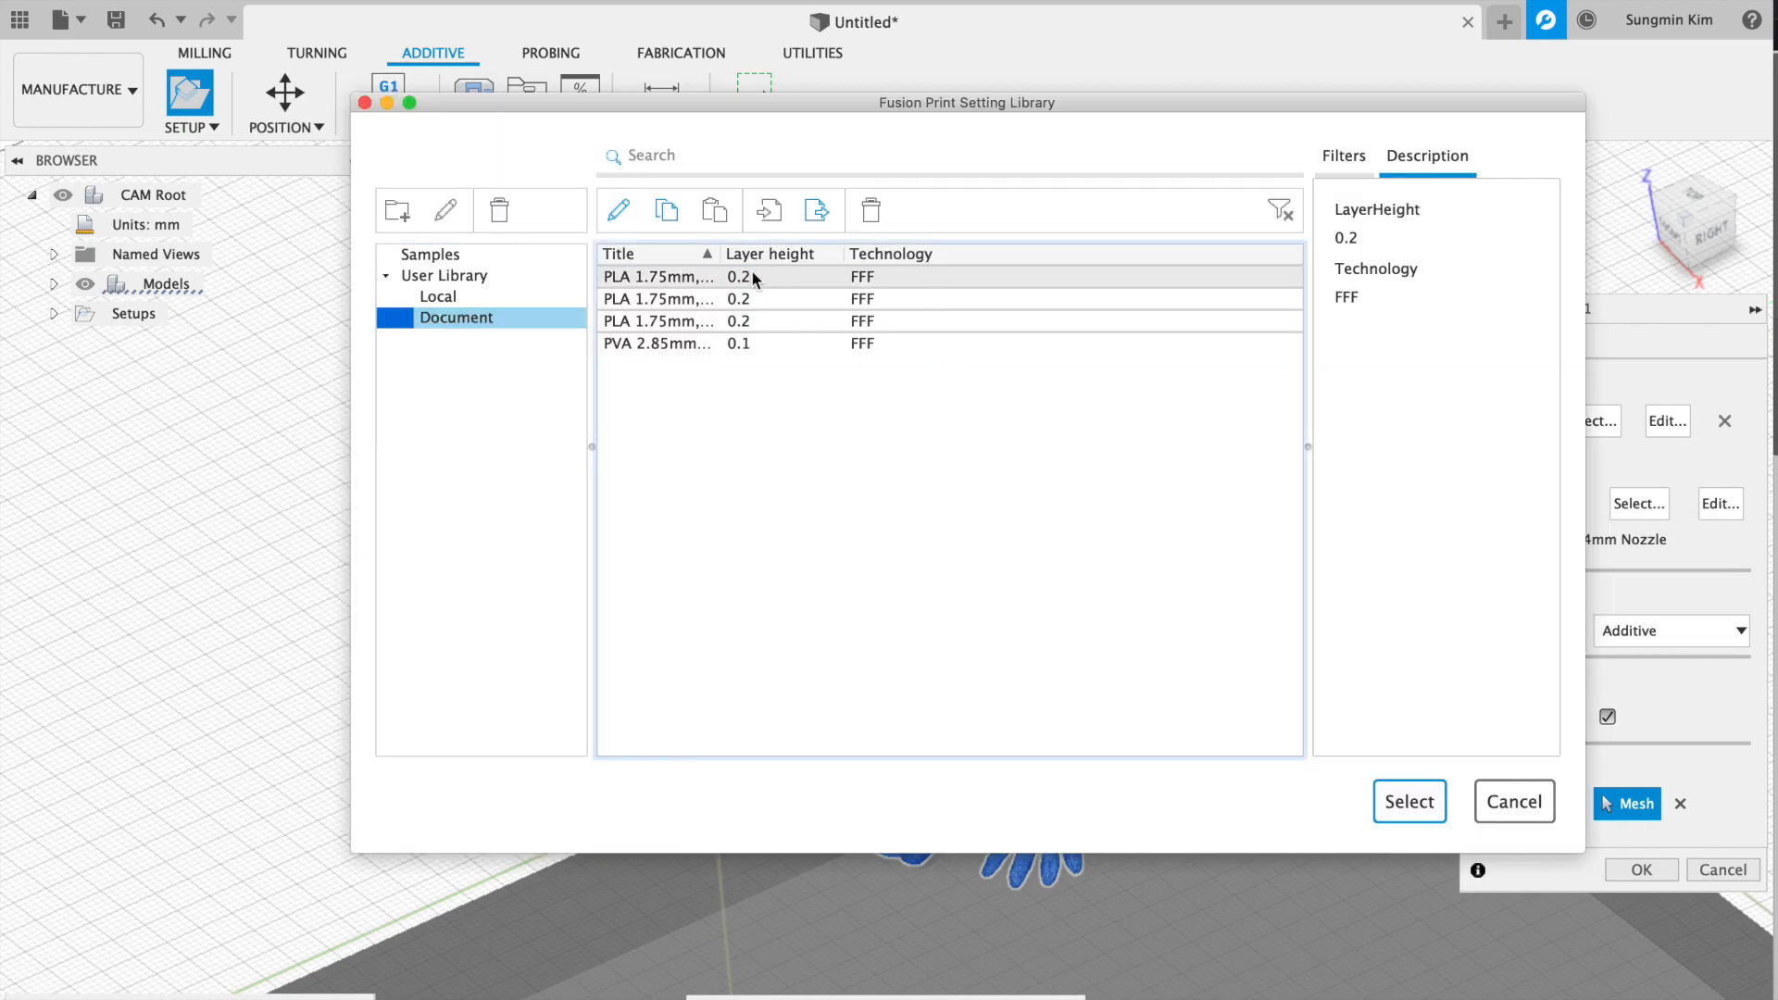
pyautogui.click(1404, 802)
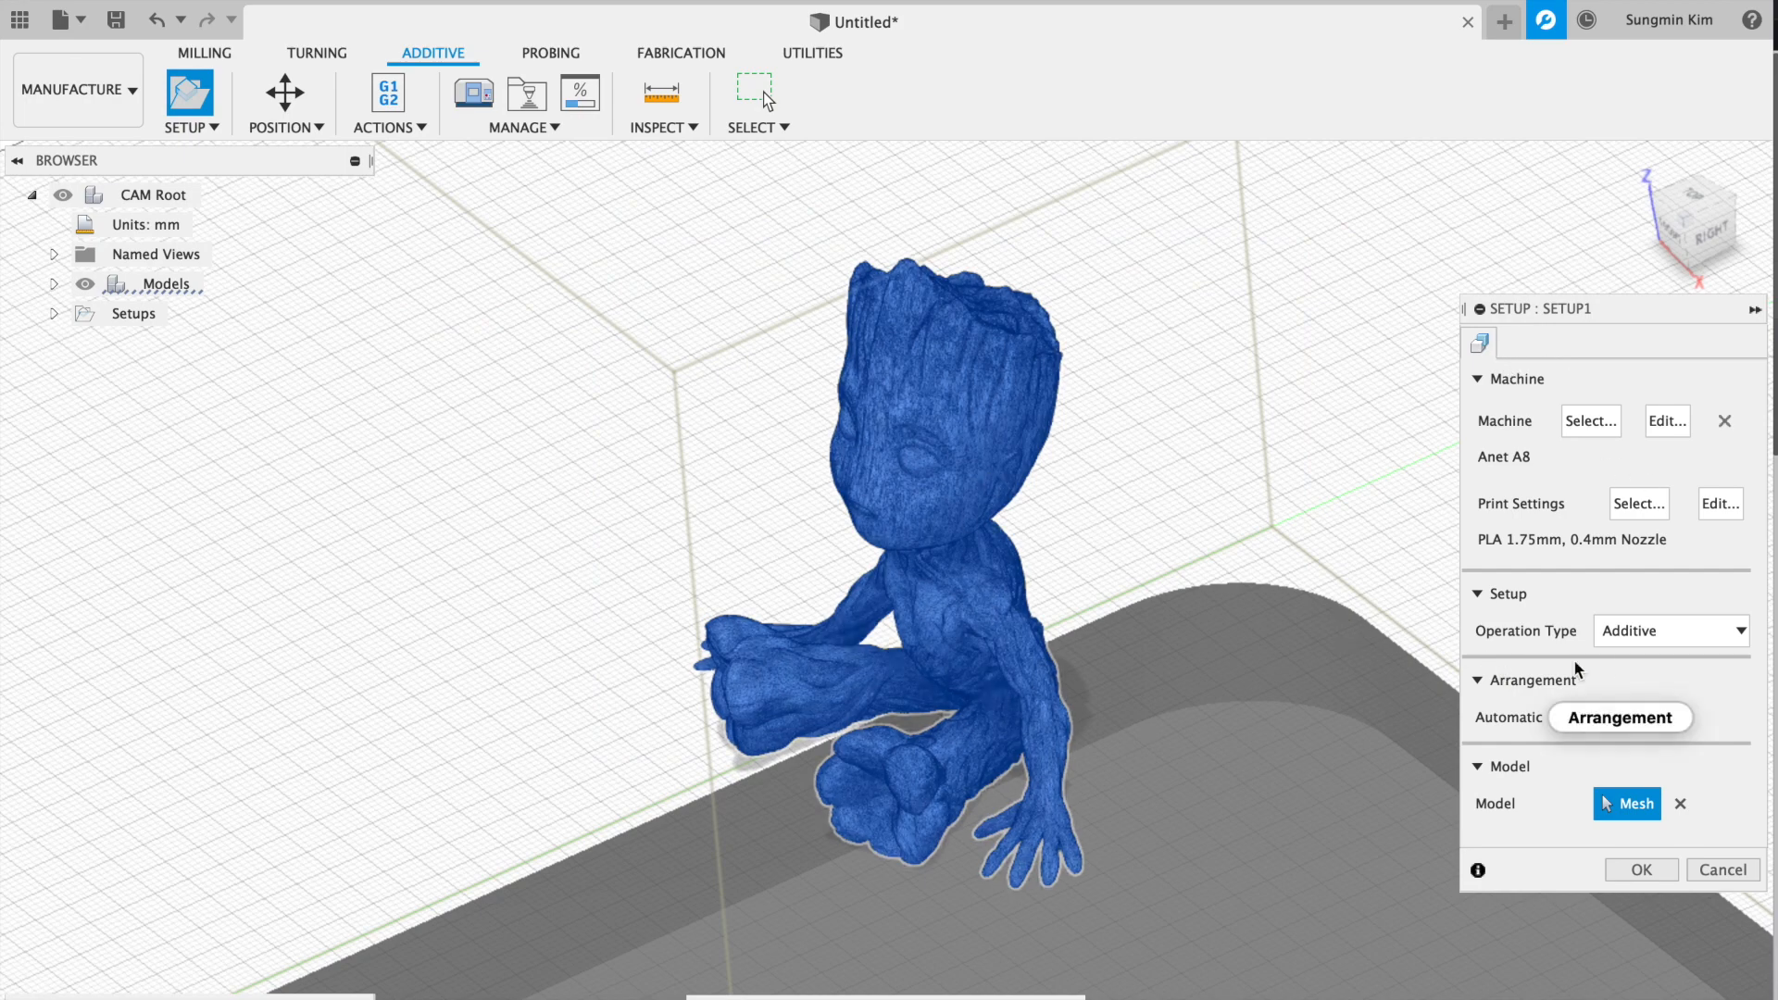
pyautogui.click(1673, 630)
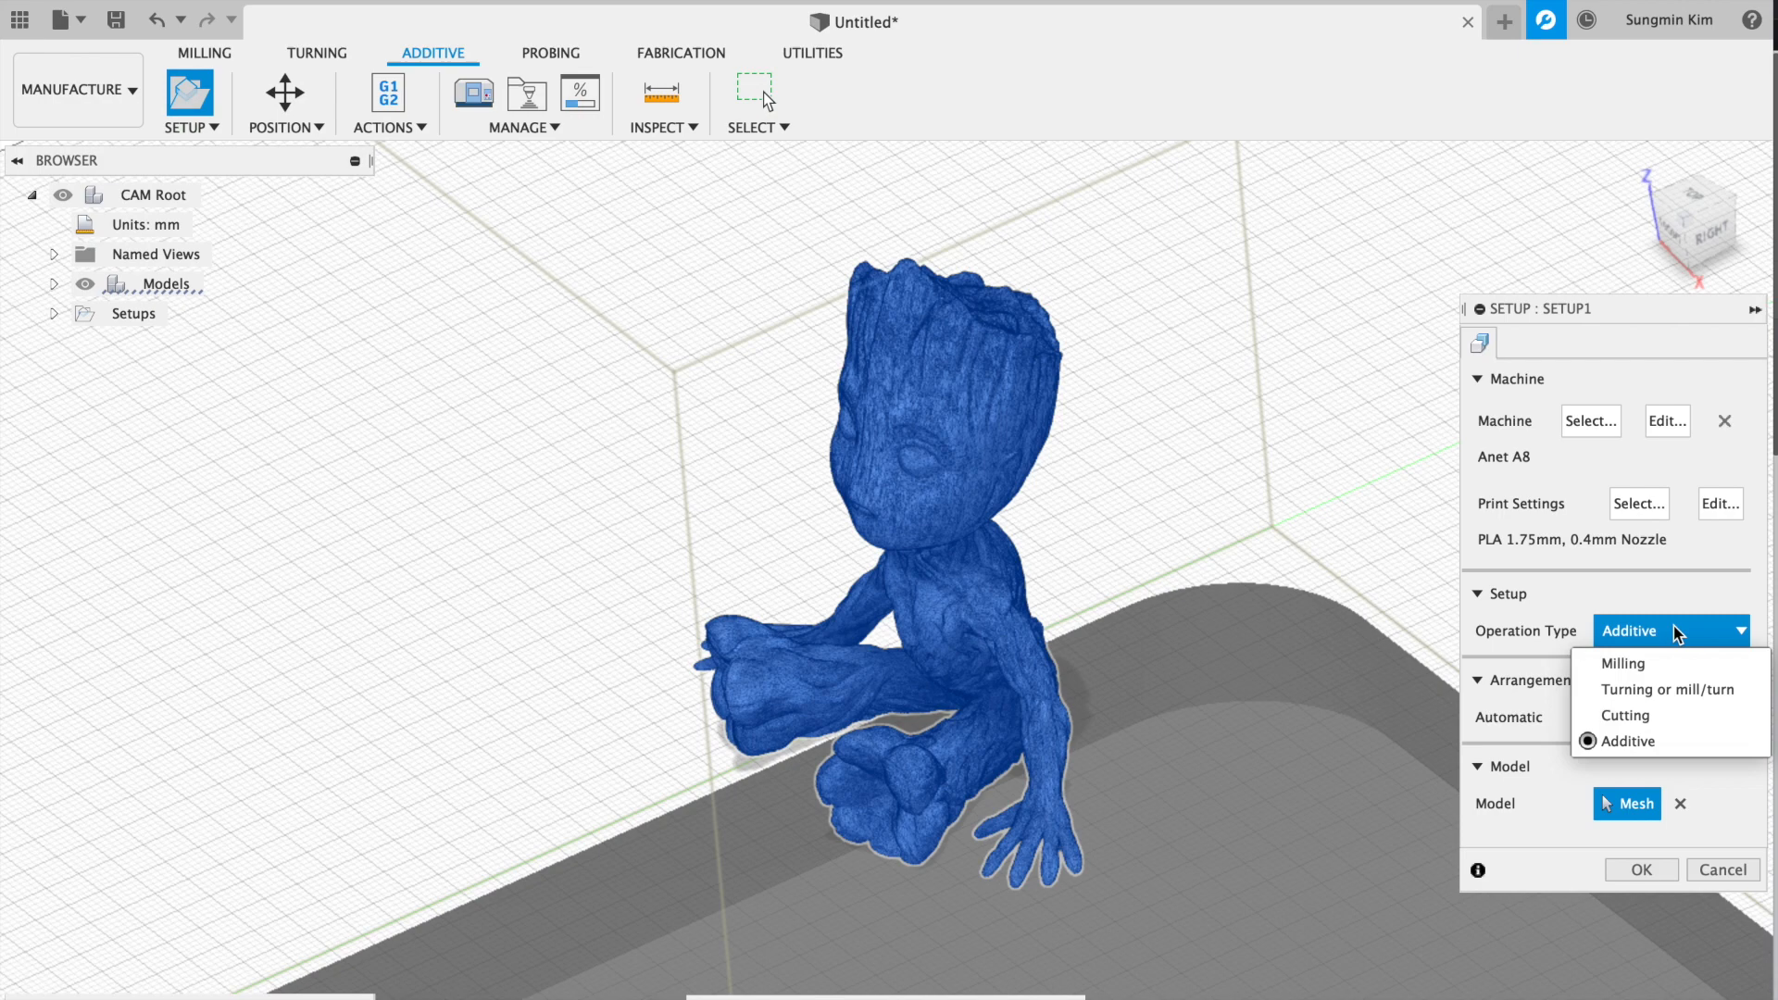
pyautogui.click(1541, 605)
pyautogui.click(1641, 871)
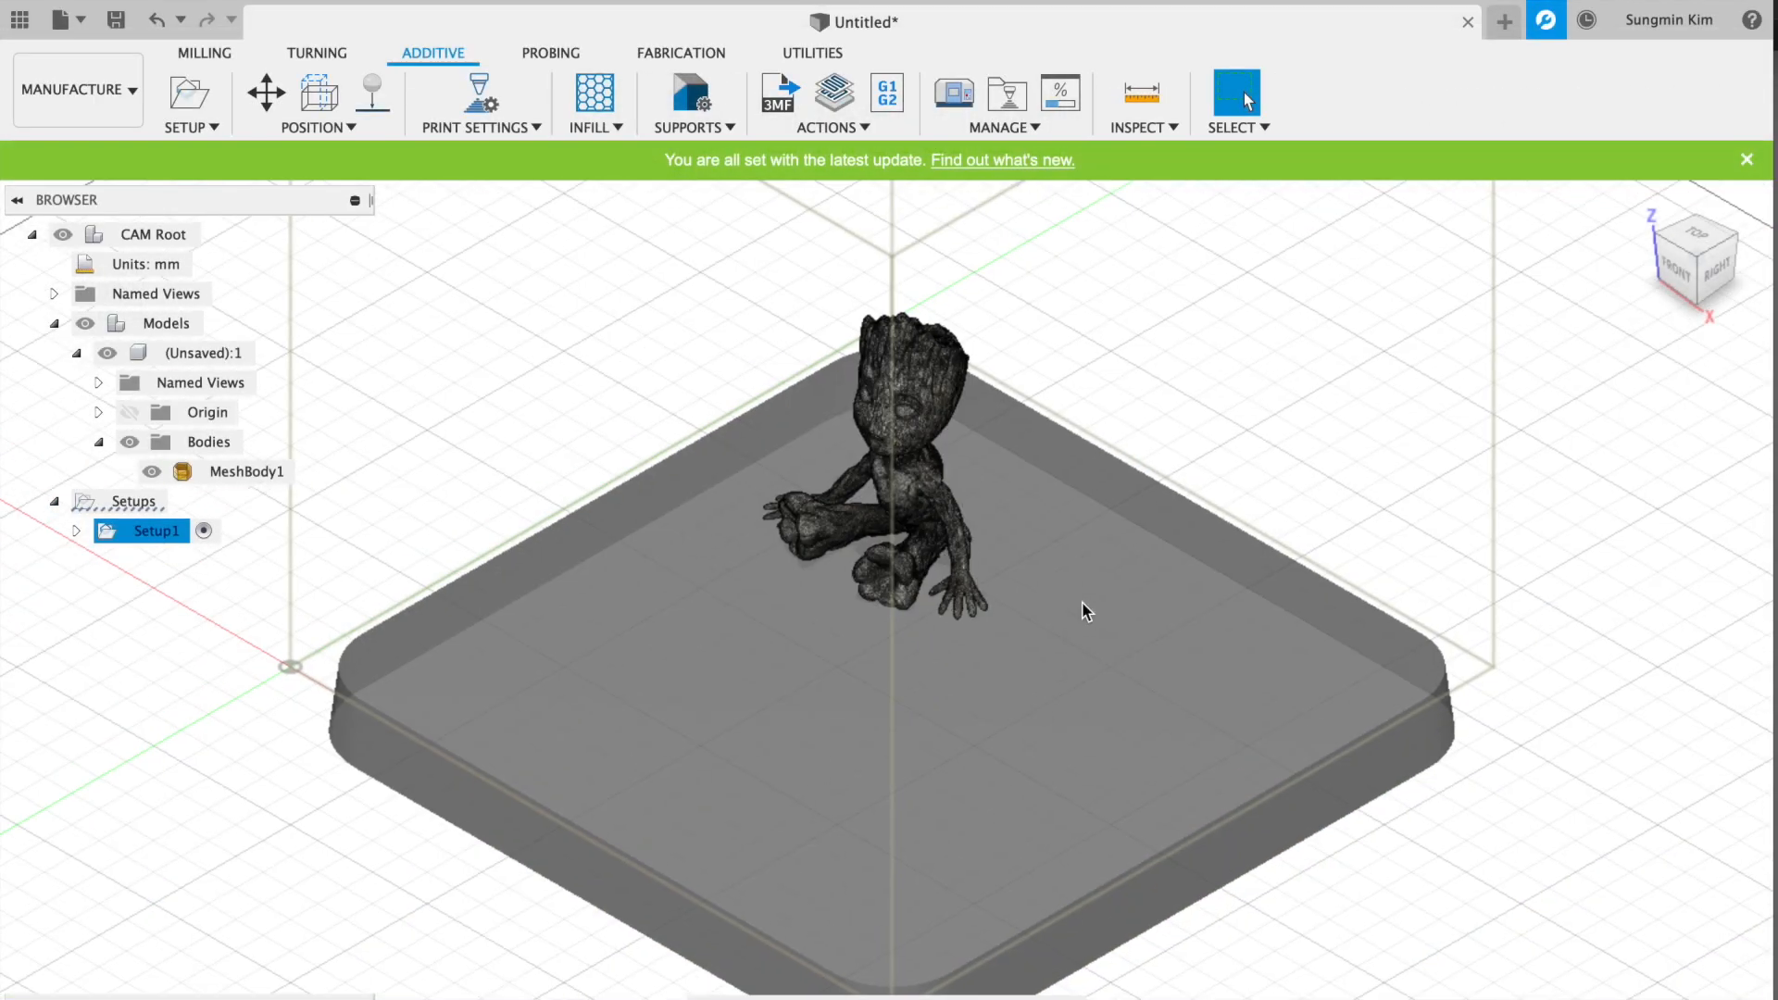
# - Move the figure mesh from the back of the build platform towards its middle
pyautogui.click(926, 520)
pyautogui.press('m')
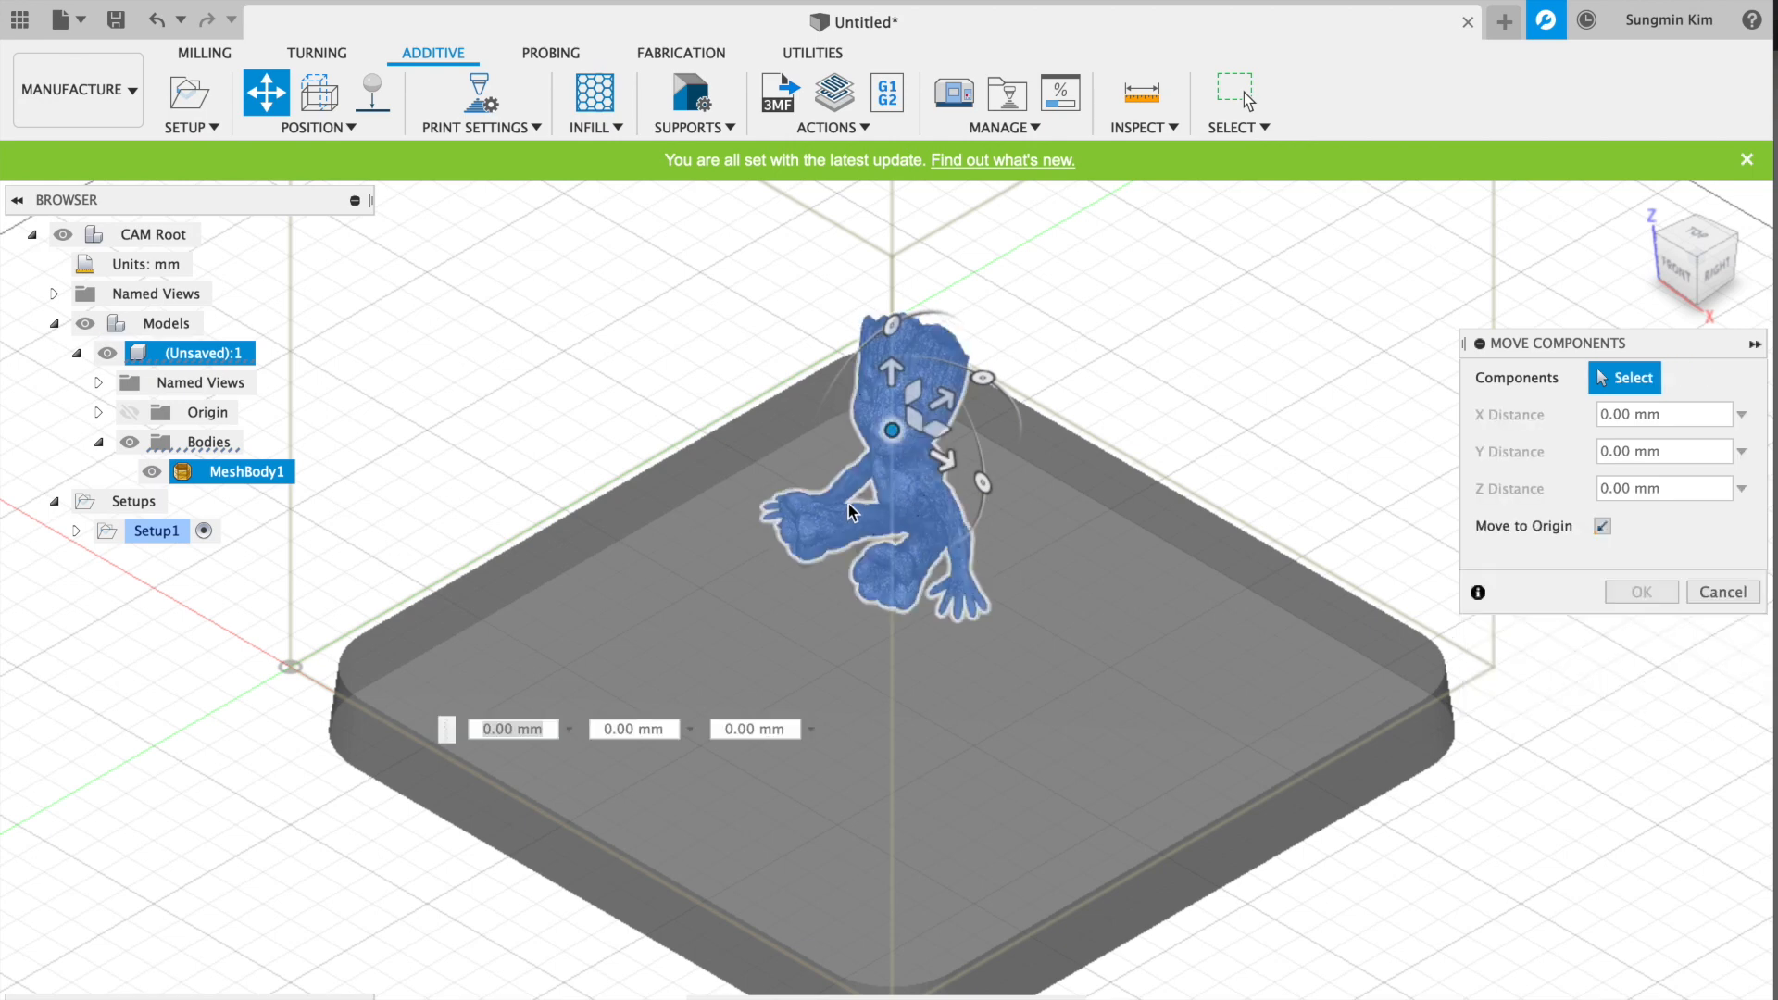
pyautogui.moveTo(942, 457); pyautogui.dragTo(568, 735)
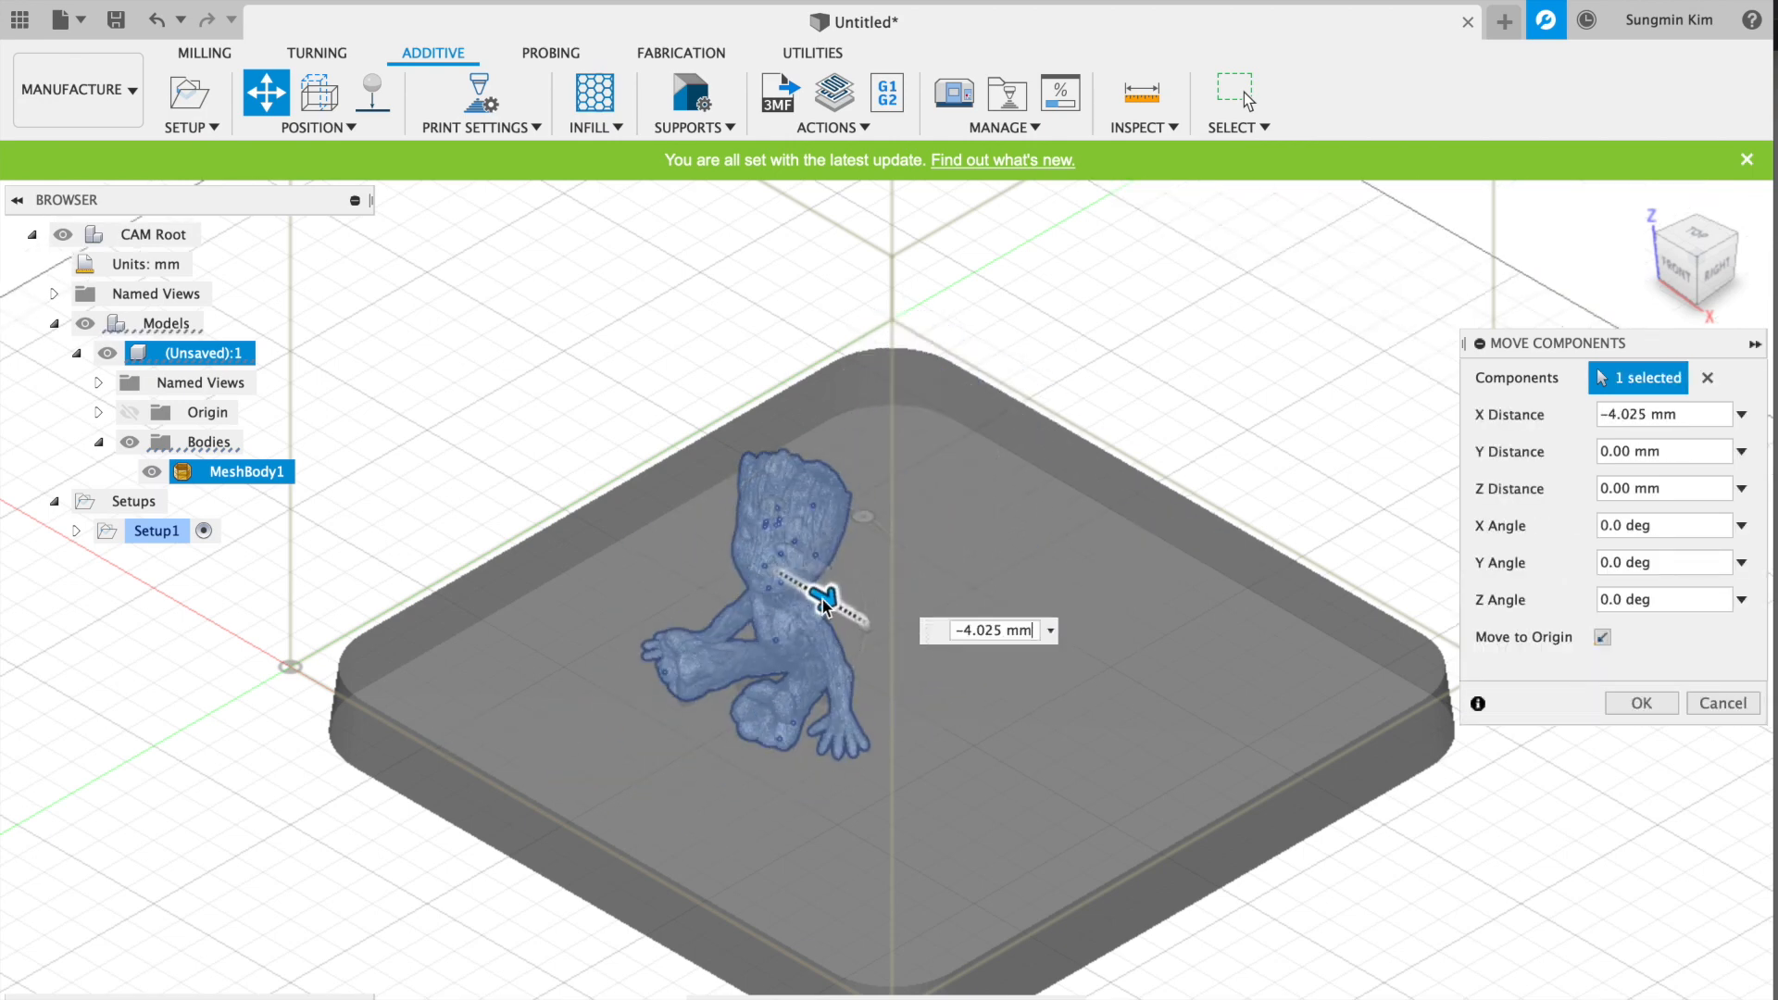
pyautogui.moveTo(814, 602); pyautogui.dragTo(781, 572)
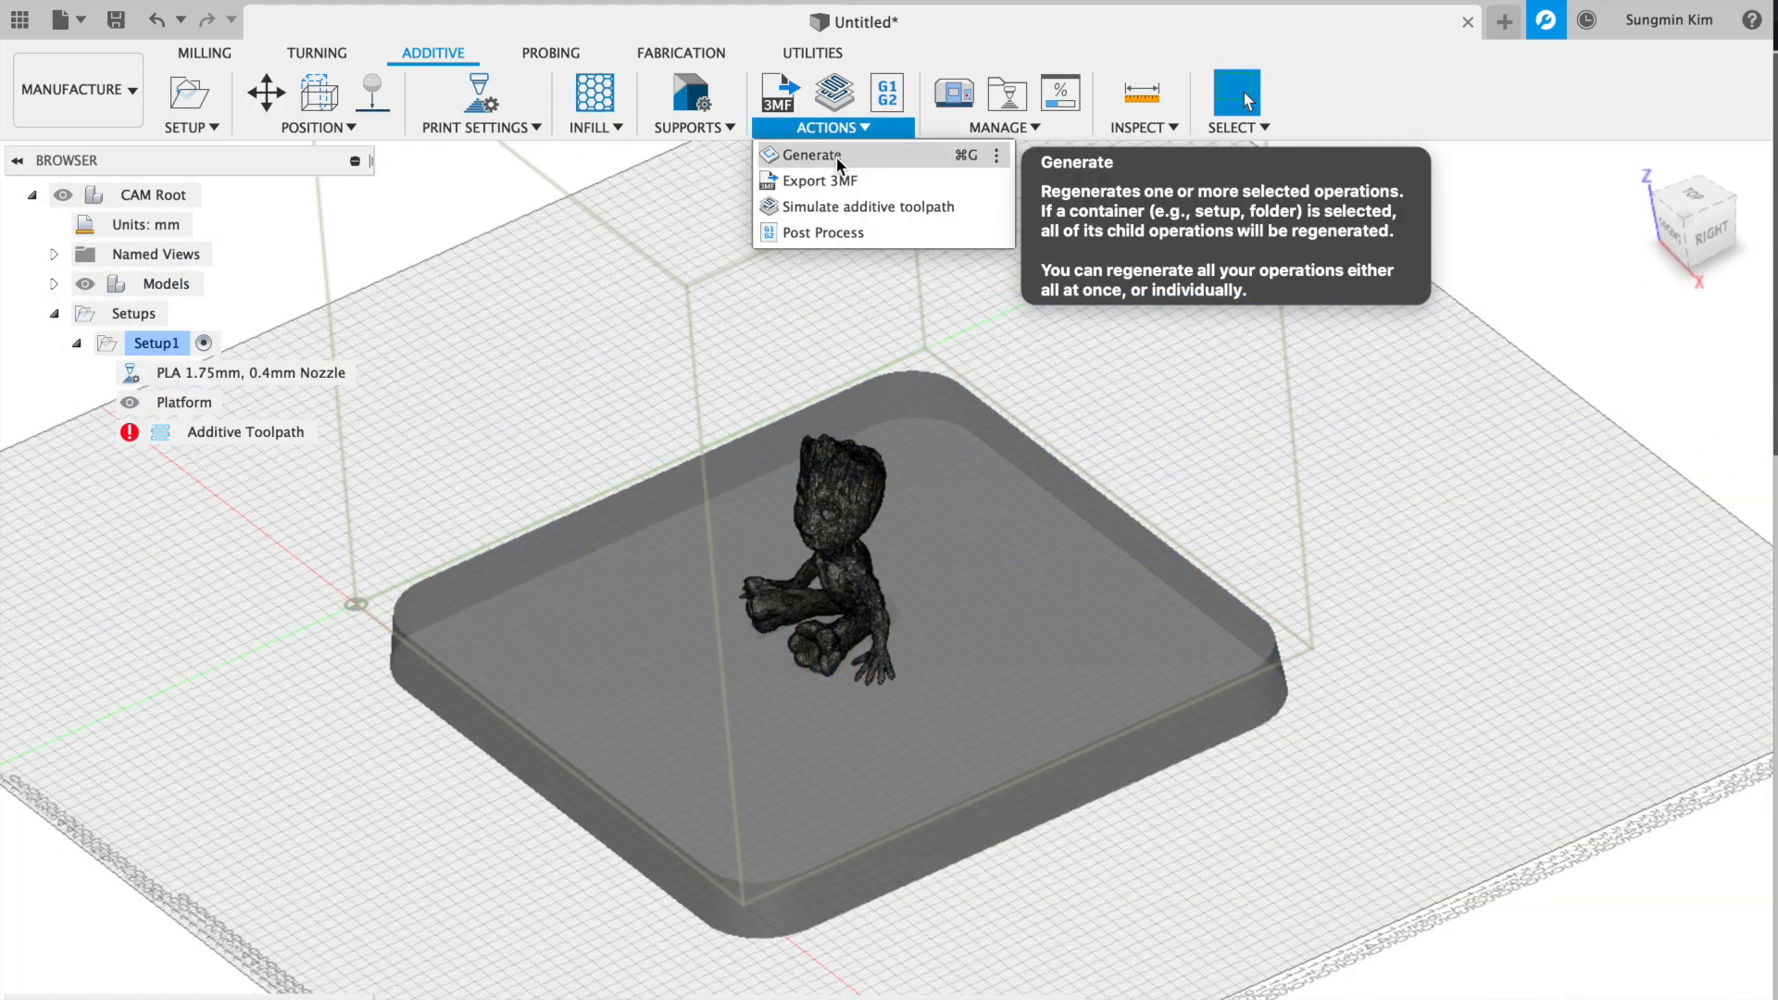
# - Generate Setup1's additive toolpath and play its layer-by-layer simulation at maximum speed
pyautogui.click(836, 158)
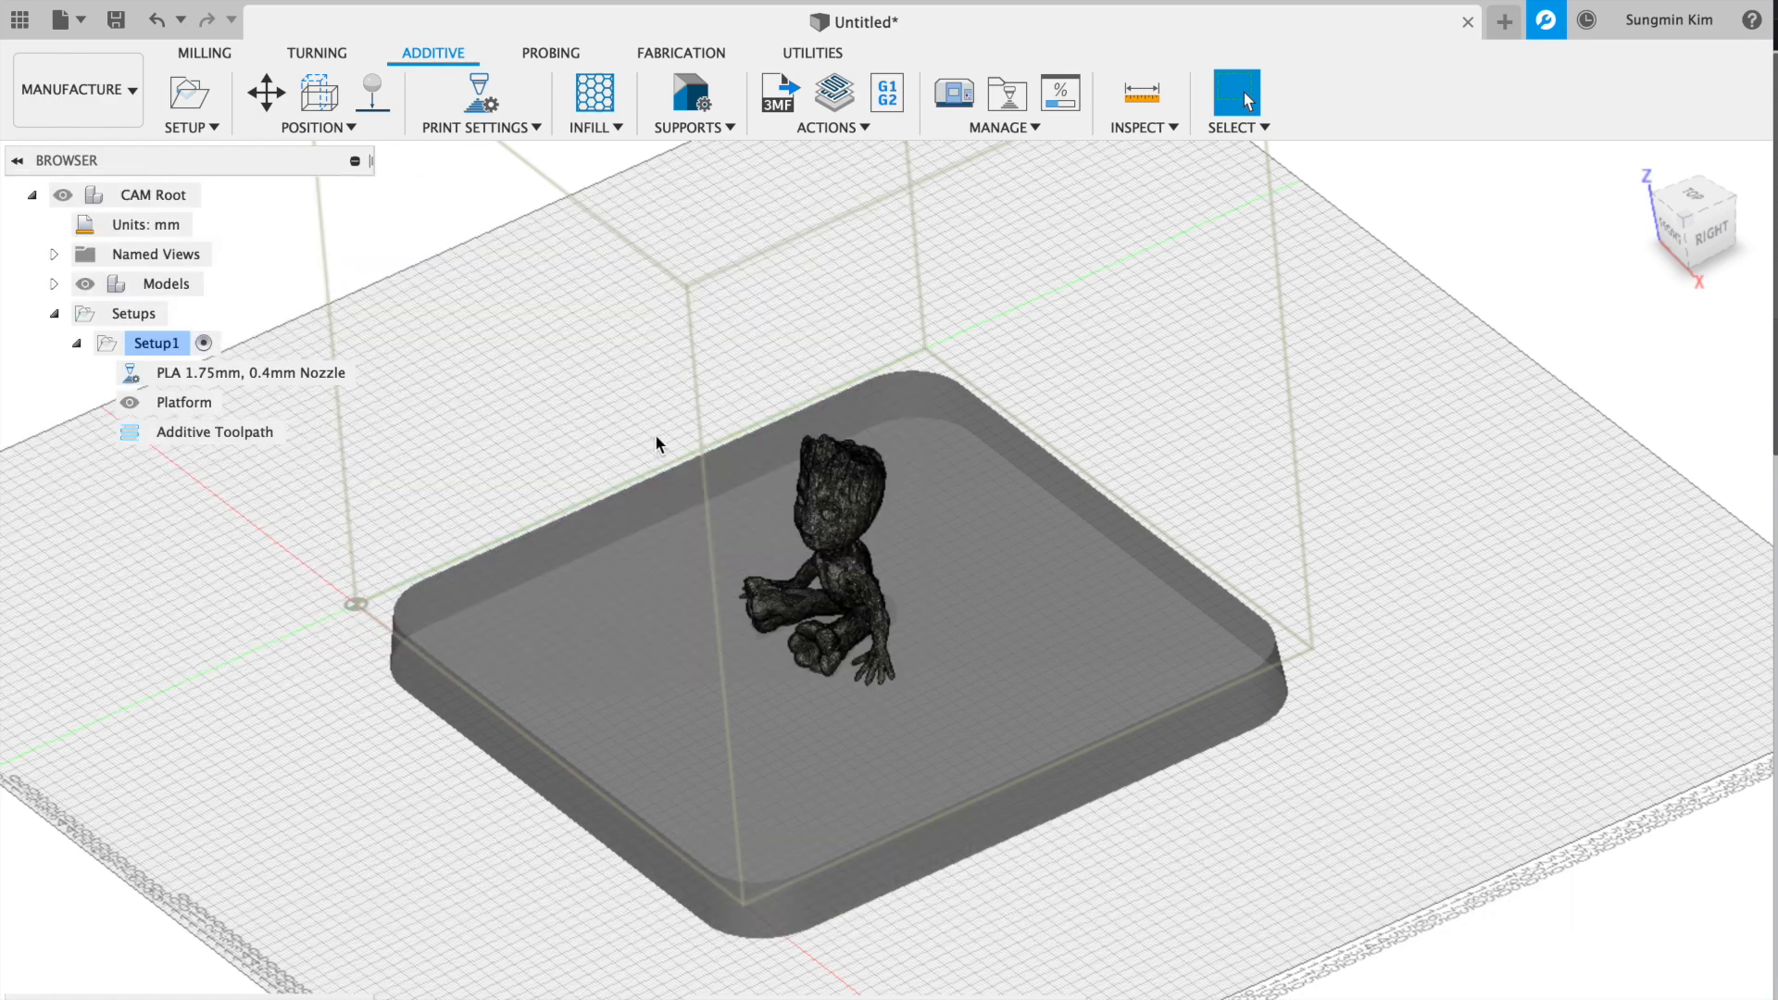
pyautogui.click(834, 130)
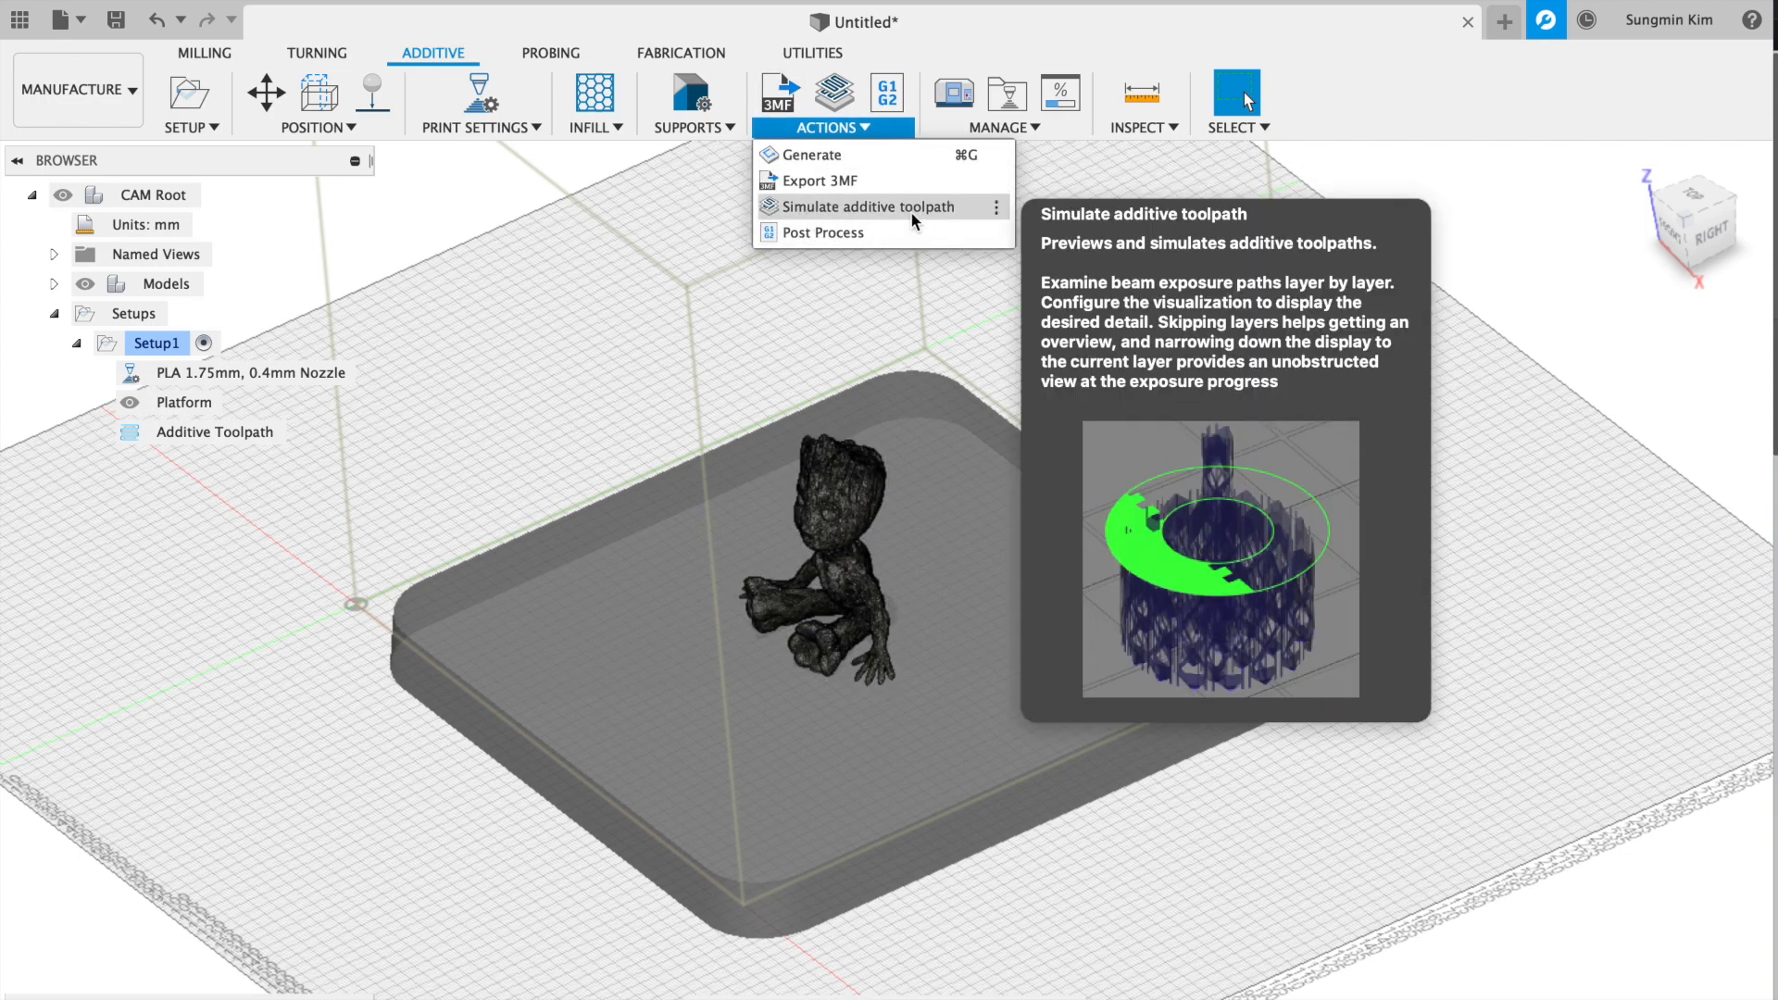
pyautogui.click(912, 210)
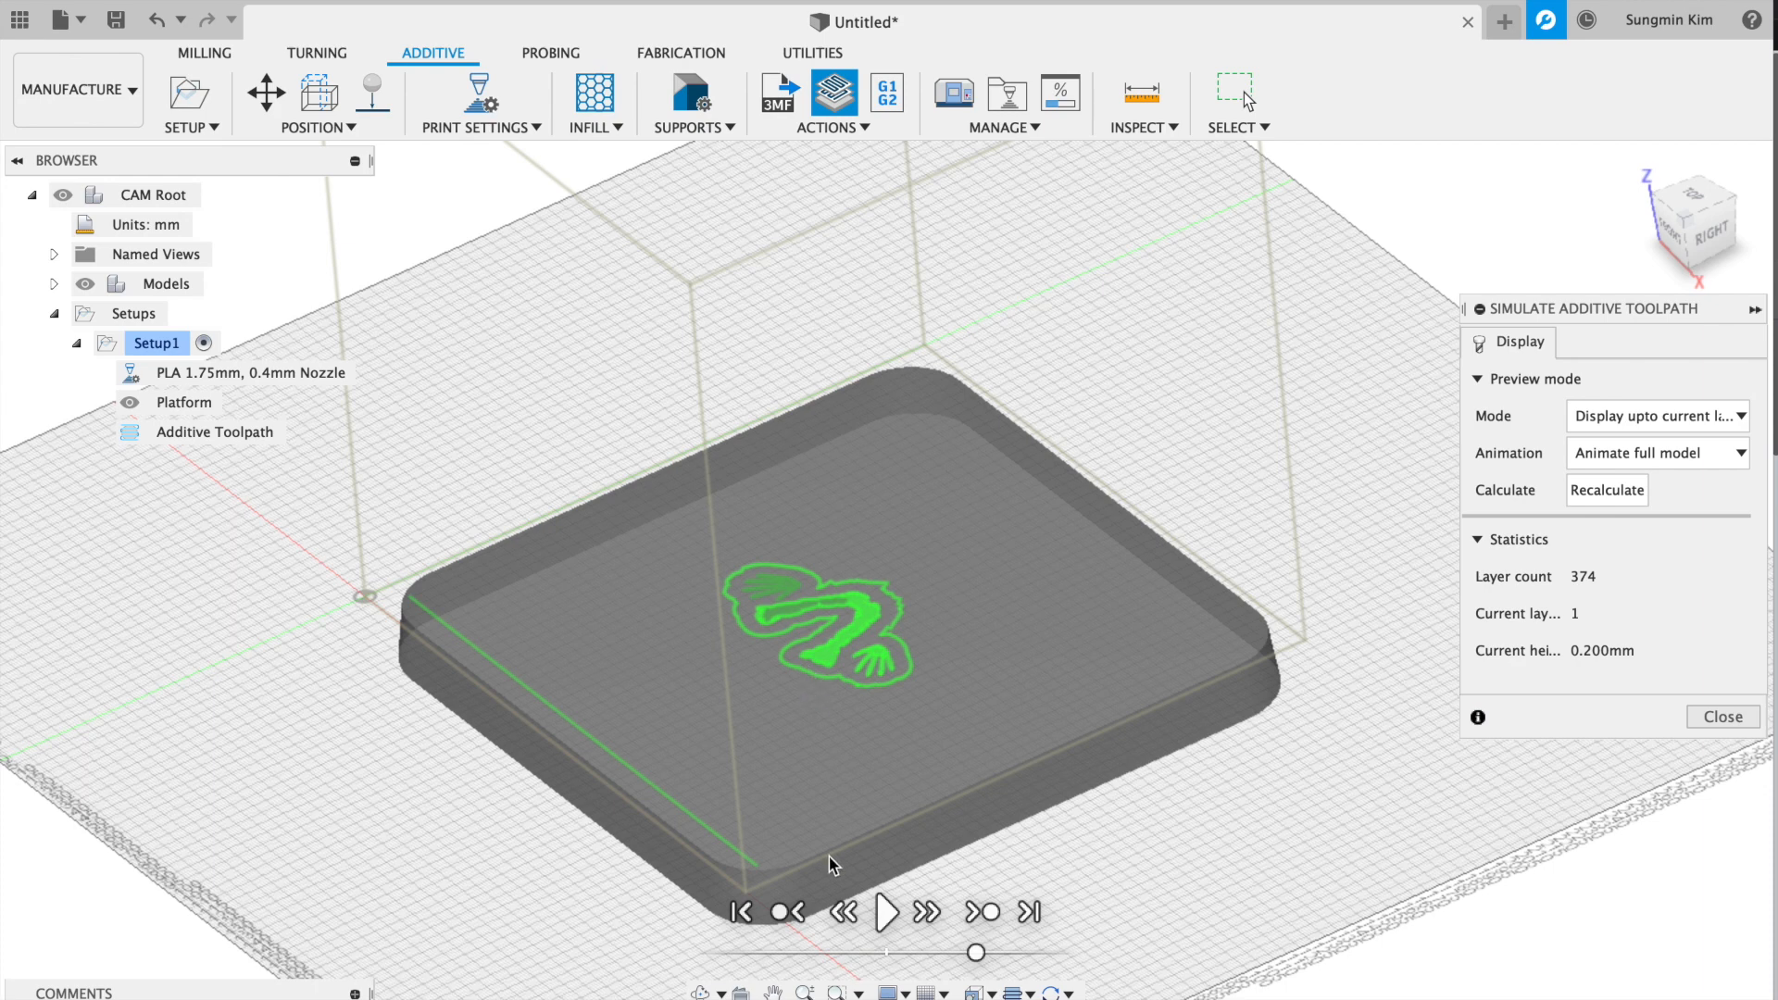
pyautogui.click(886, 915)
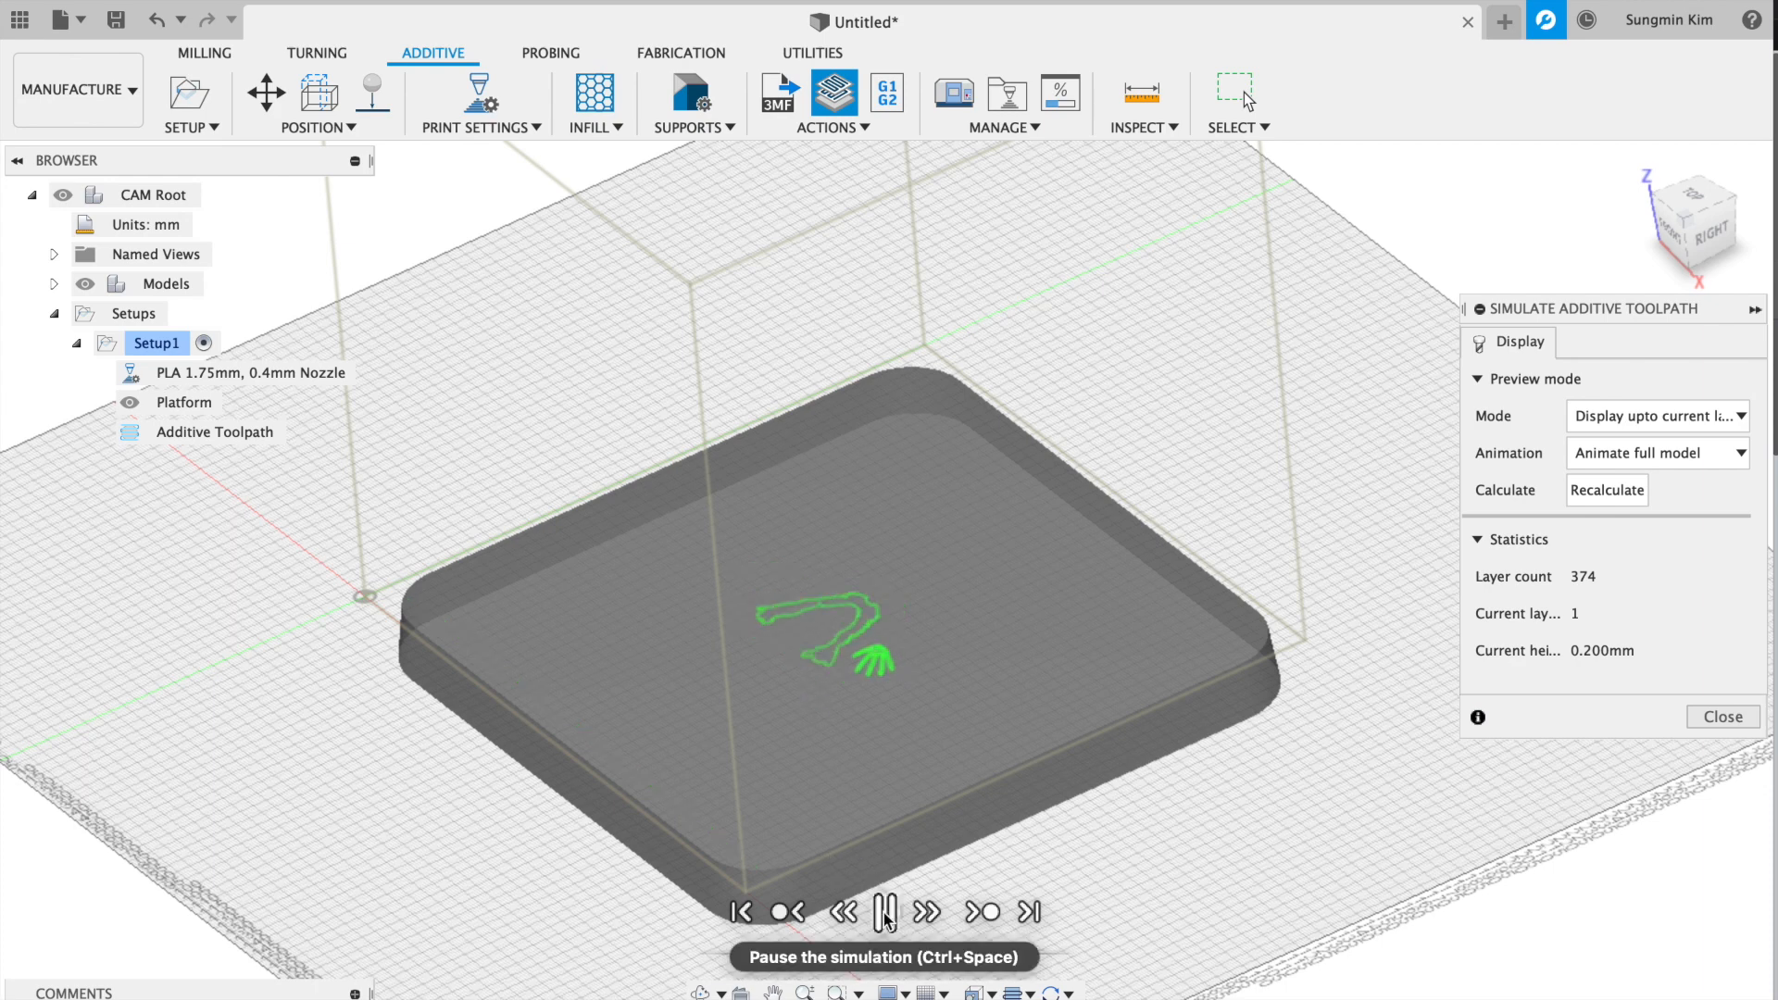
pyautogui.moveTo(977, 954); pyautogui.dragTo(1091, 960)
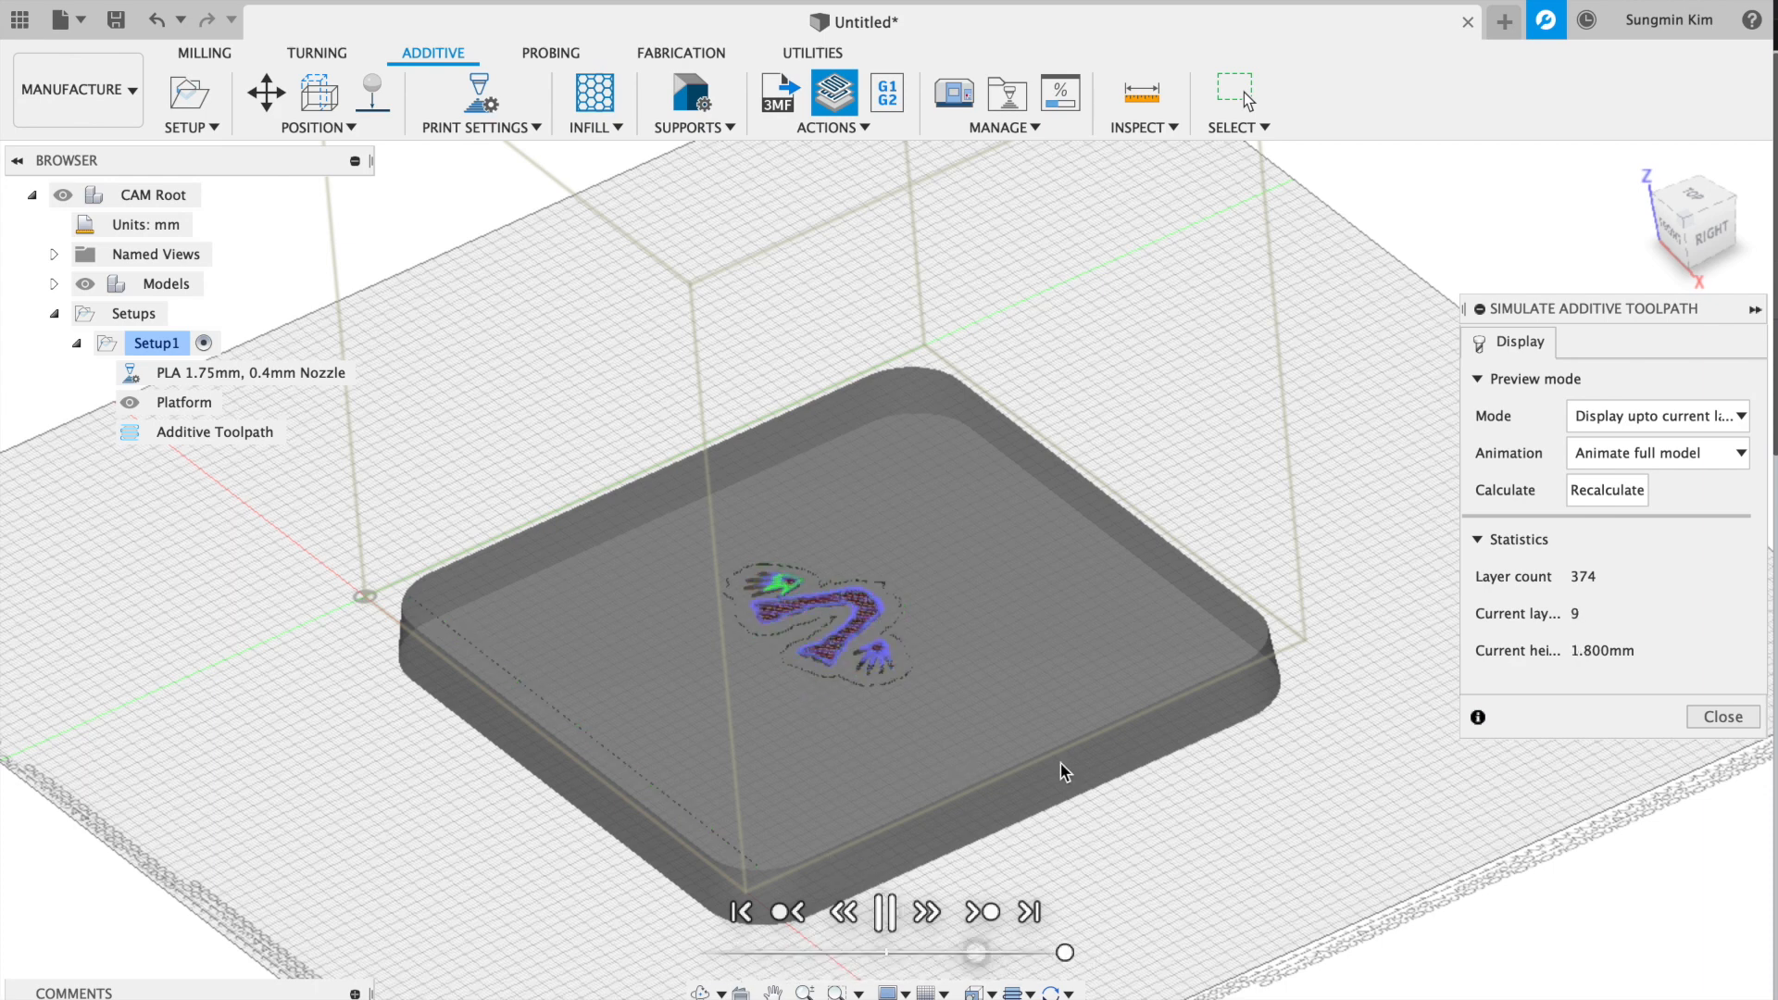
pyautogui.click(977, 918)
pyautogui.click(883, 913)
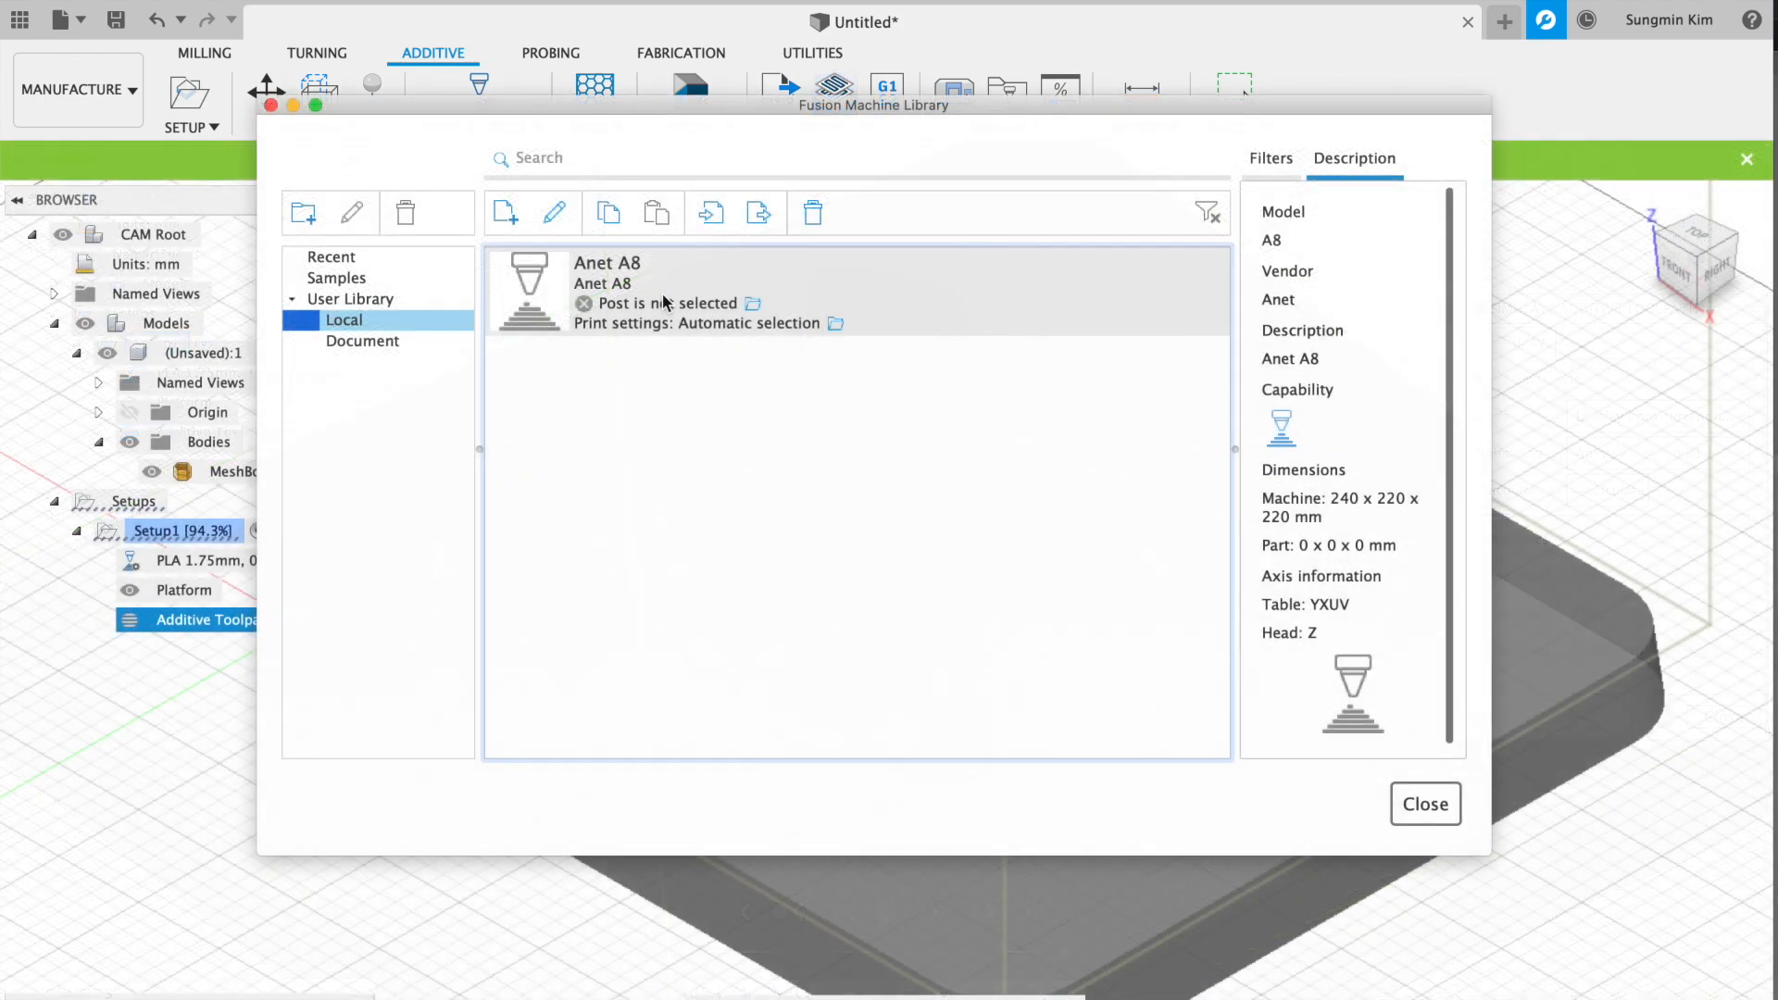
# - Look through the system post processors offered in the Anet A8 machine's post processing configuration
pyautogui.click(506, 212)
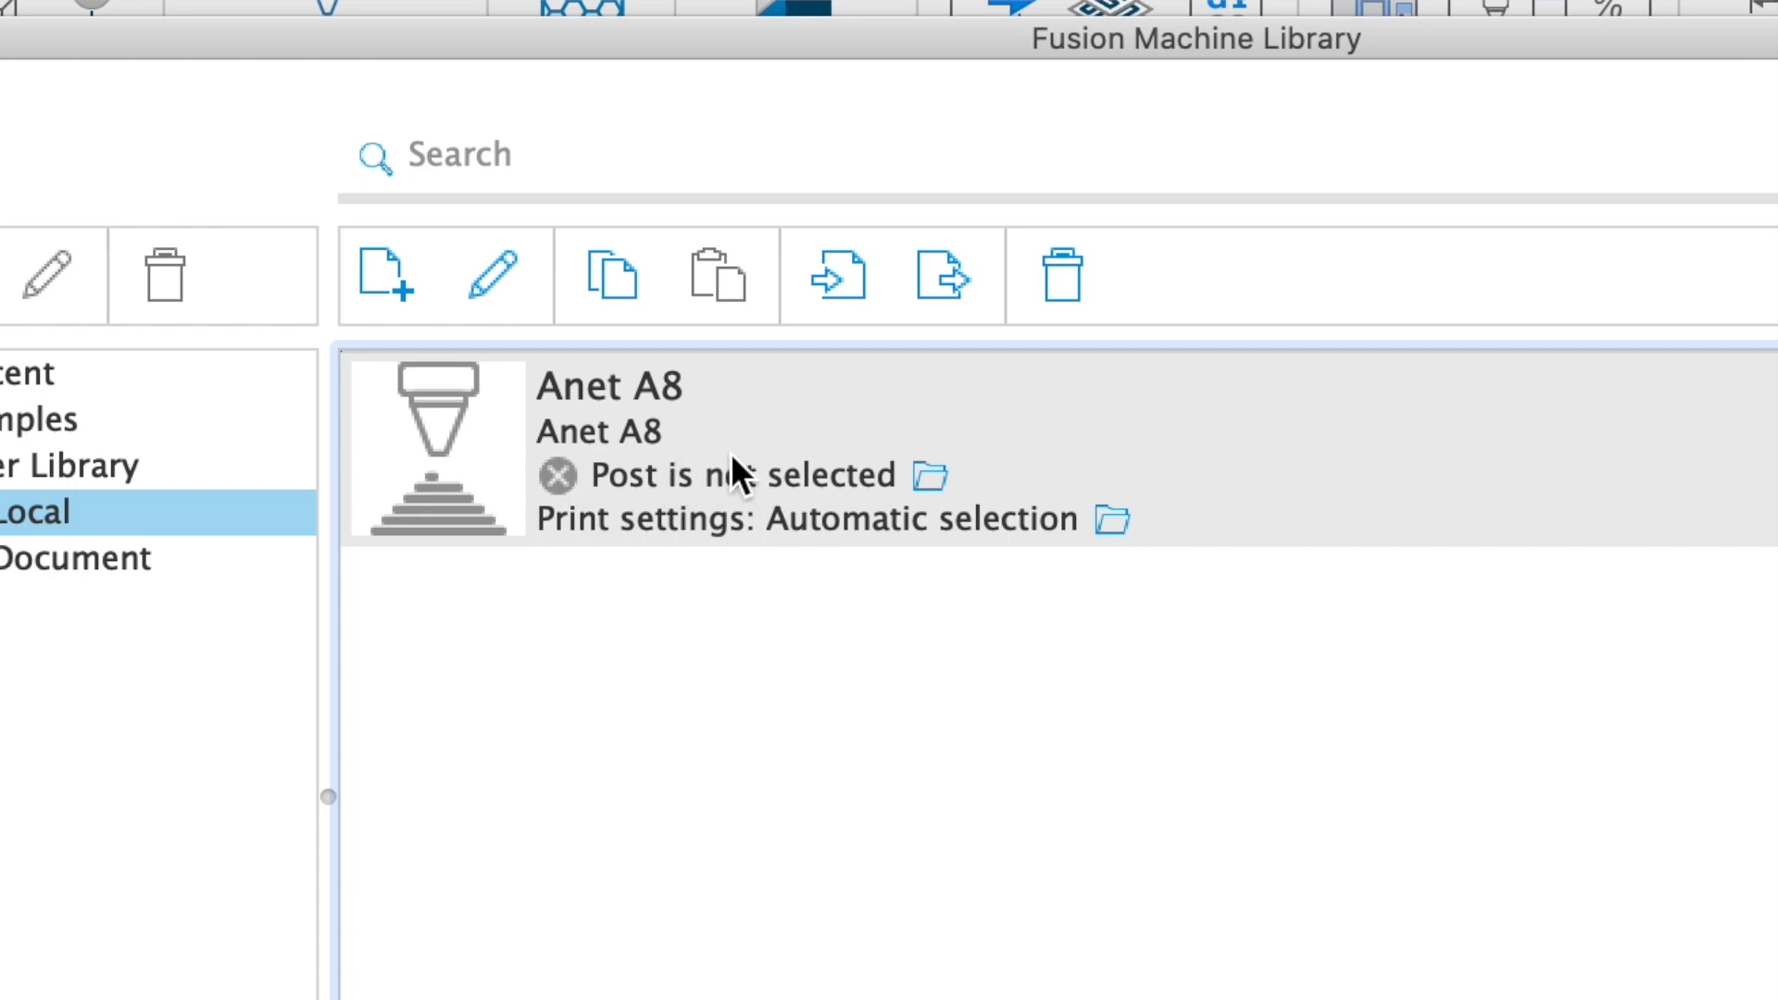
pyautogui.click(587, 456)
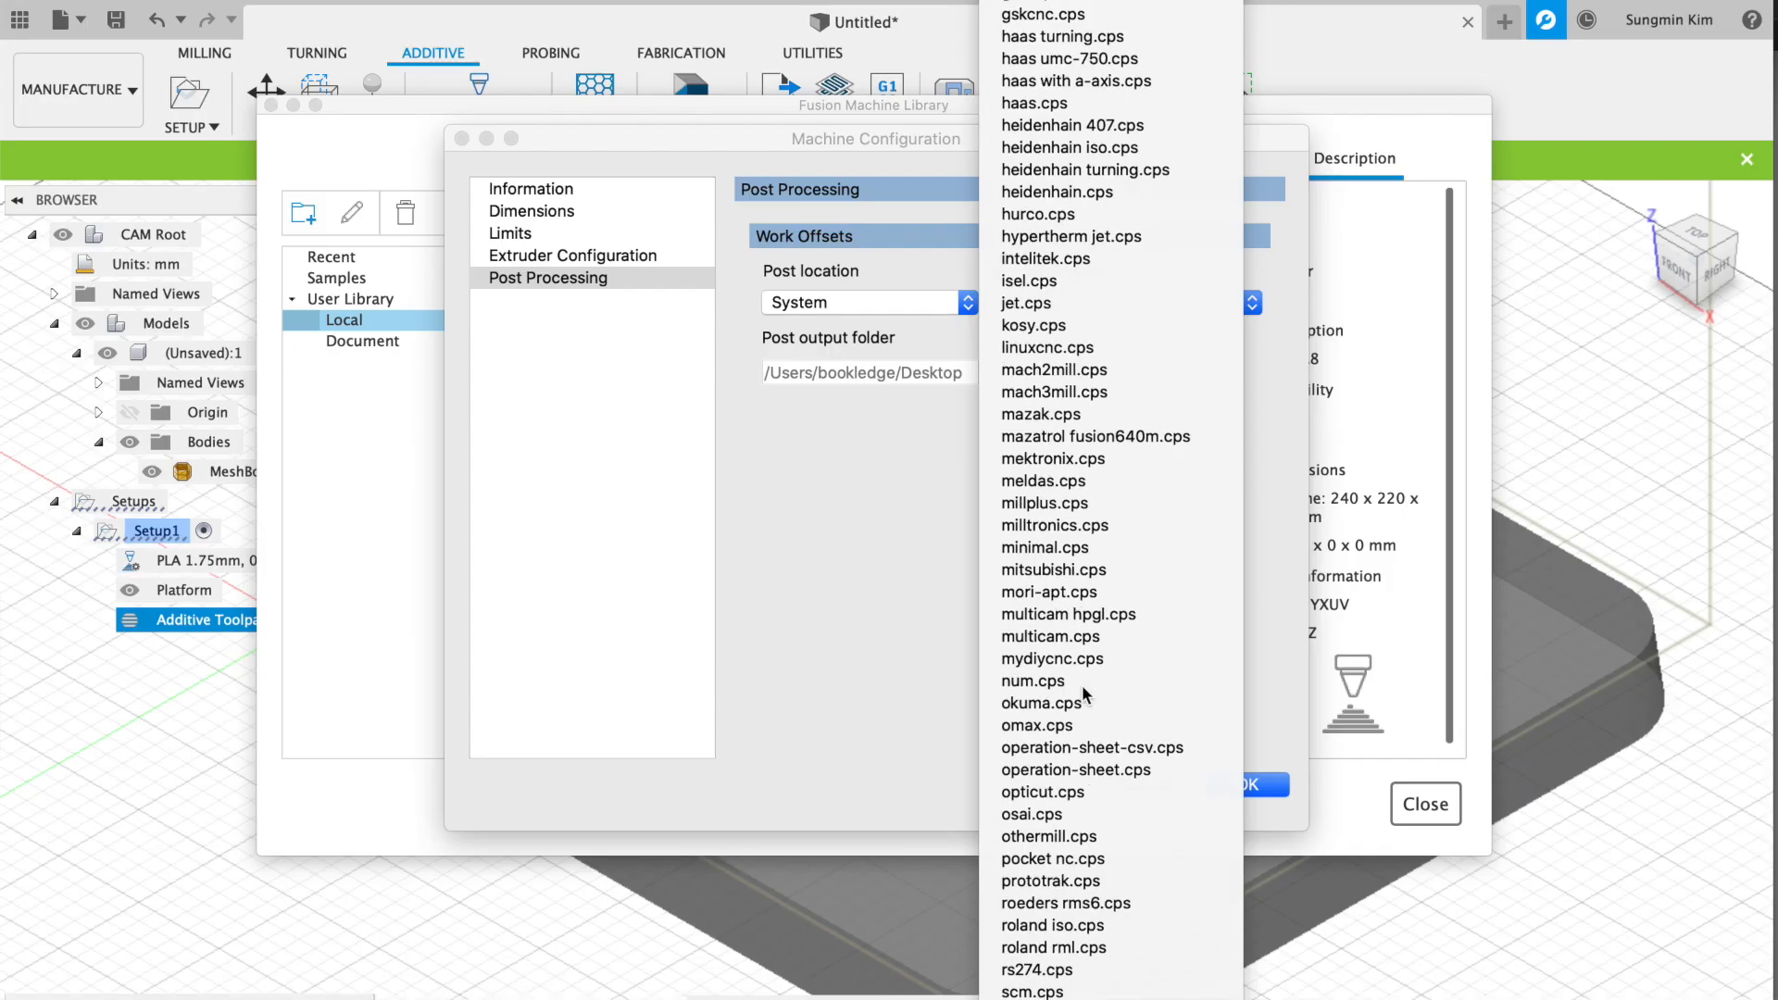
pyautogui.scroll(-5, 1086, 694)
pyautogui.scroll(4, 1086, 695)
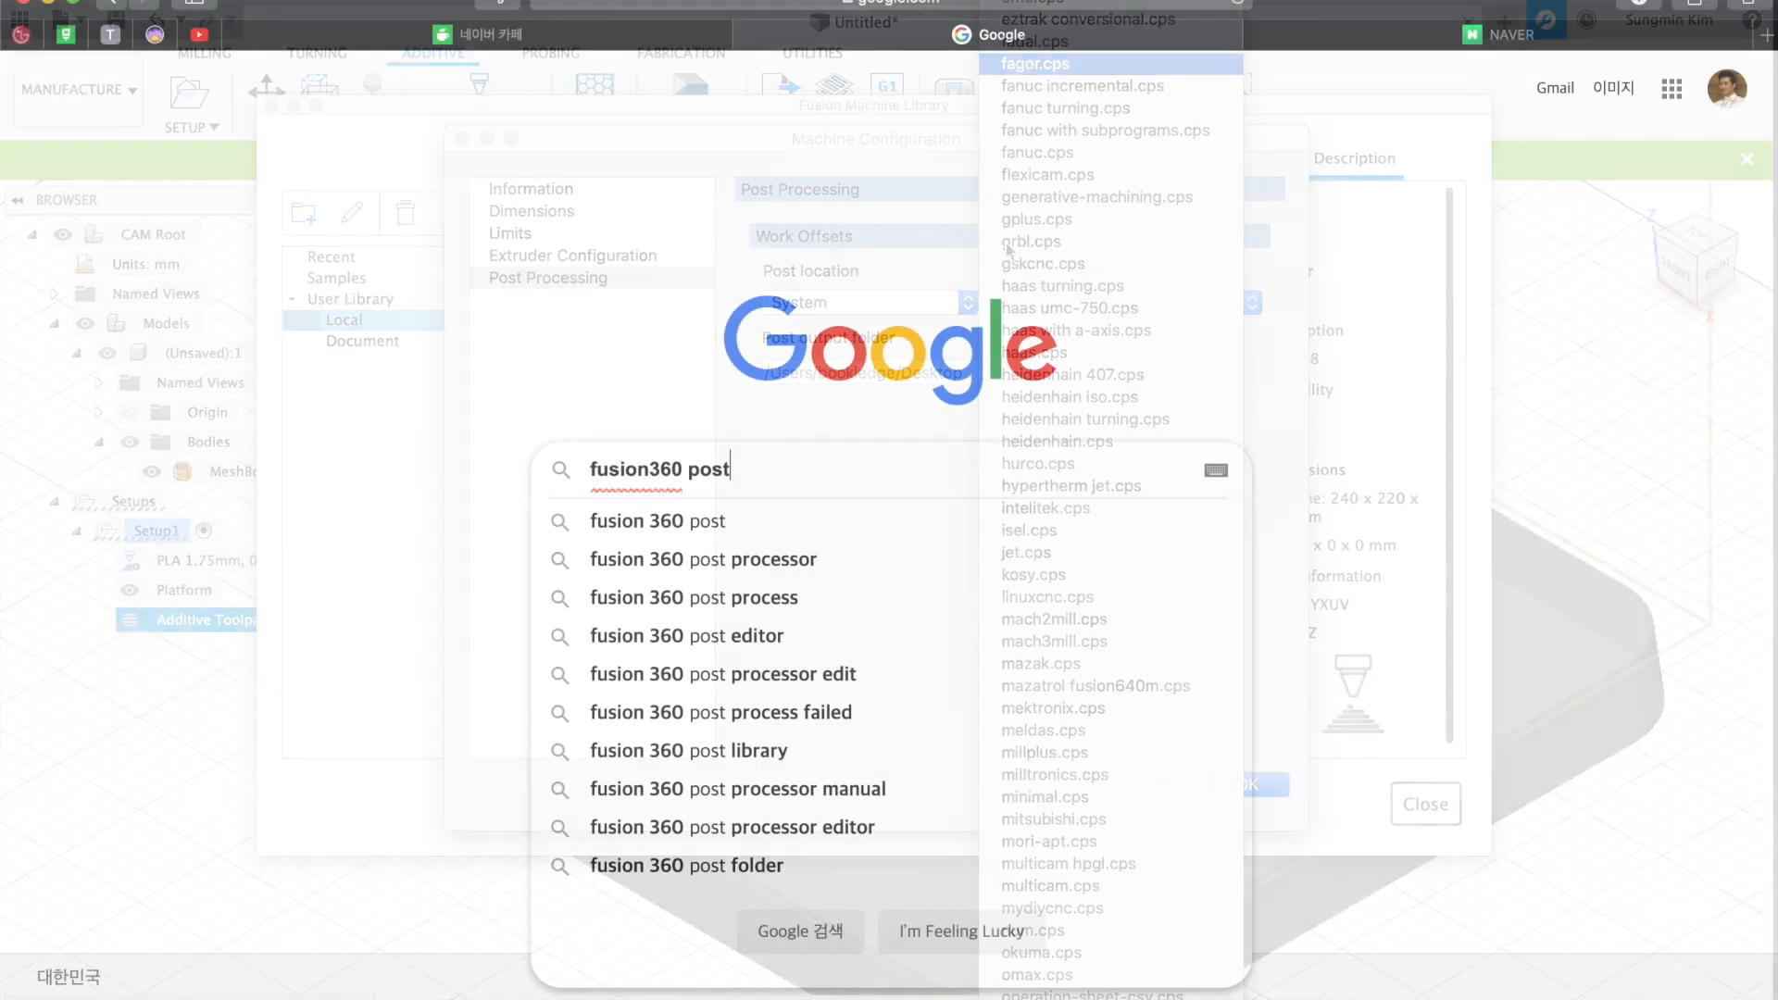
# - Switch to the web browser, search Google for Fusion 360 Post Process, and open the Post Library for Autodesk Fusion 360
pyautogui.press('Down')
pyautogui.press('Return')
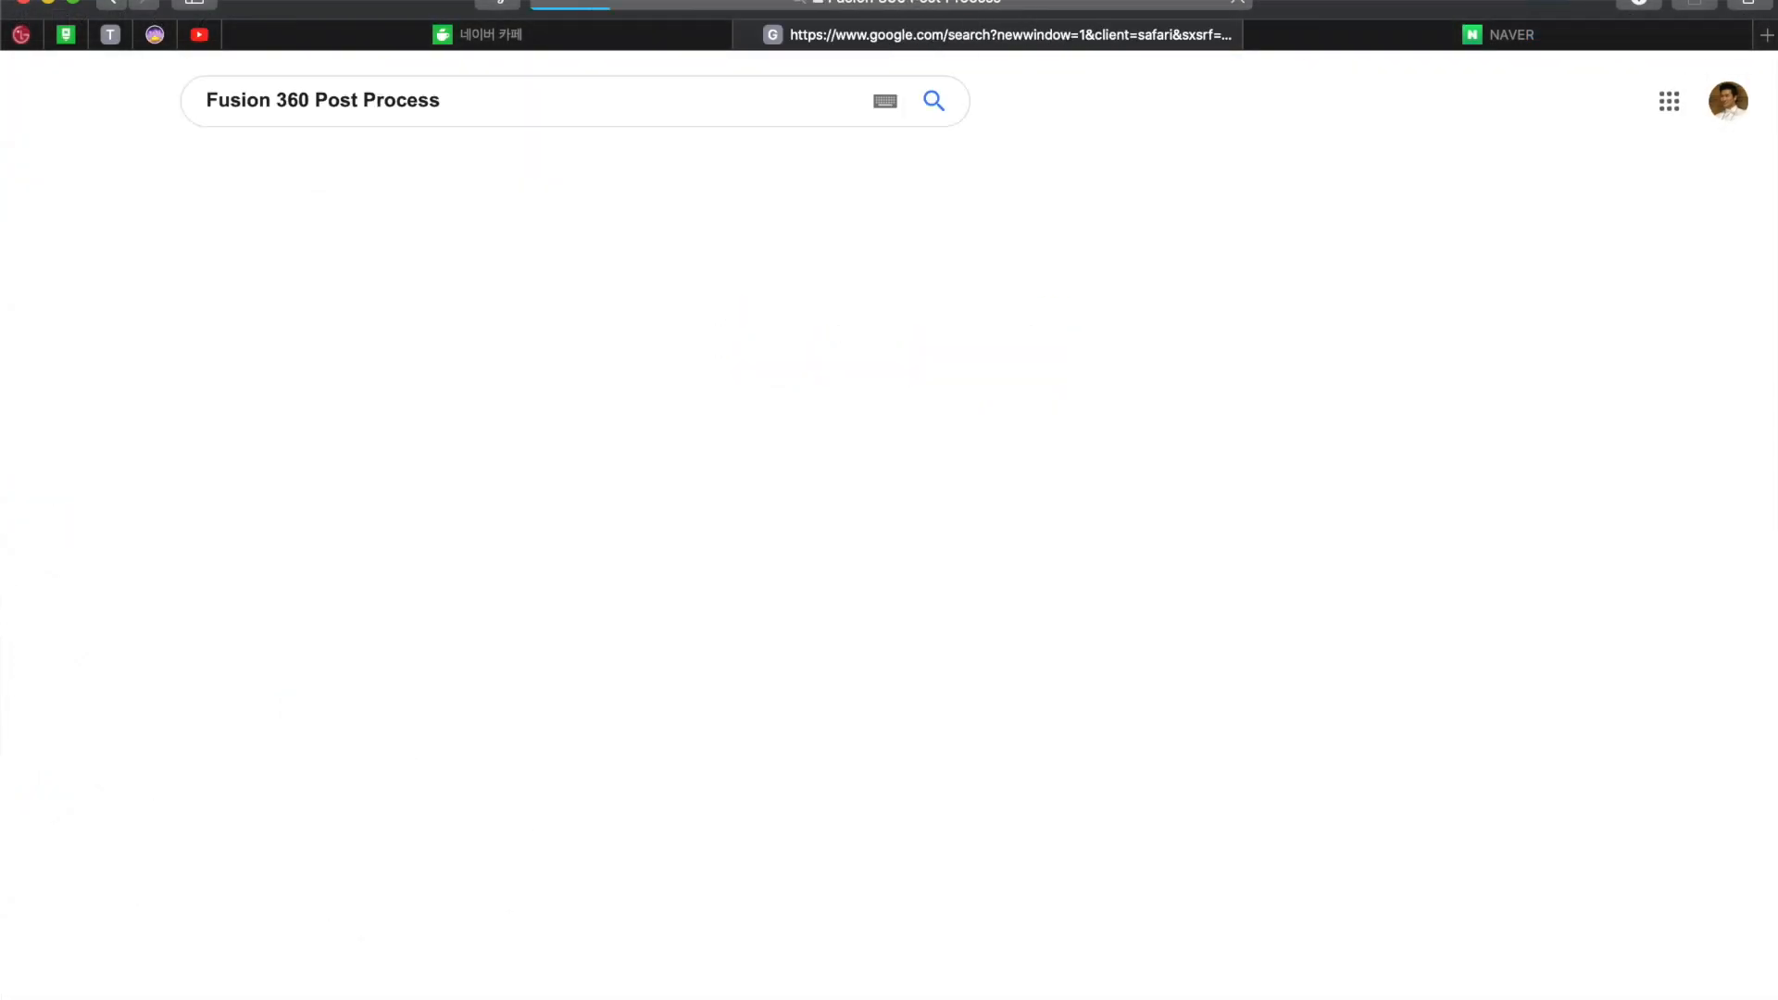
pyautogui.scroll(-5, 600, 486)
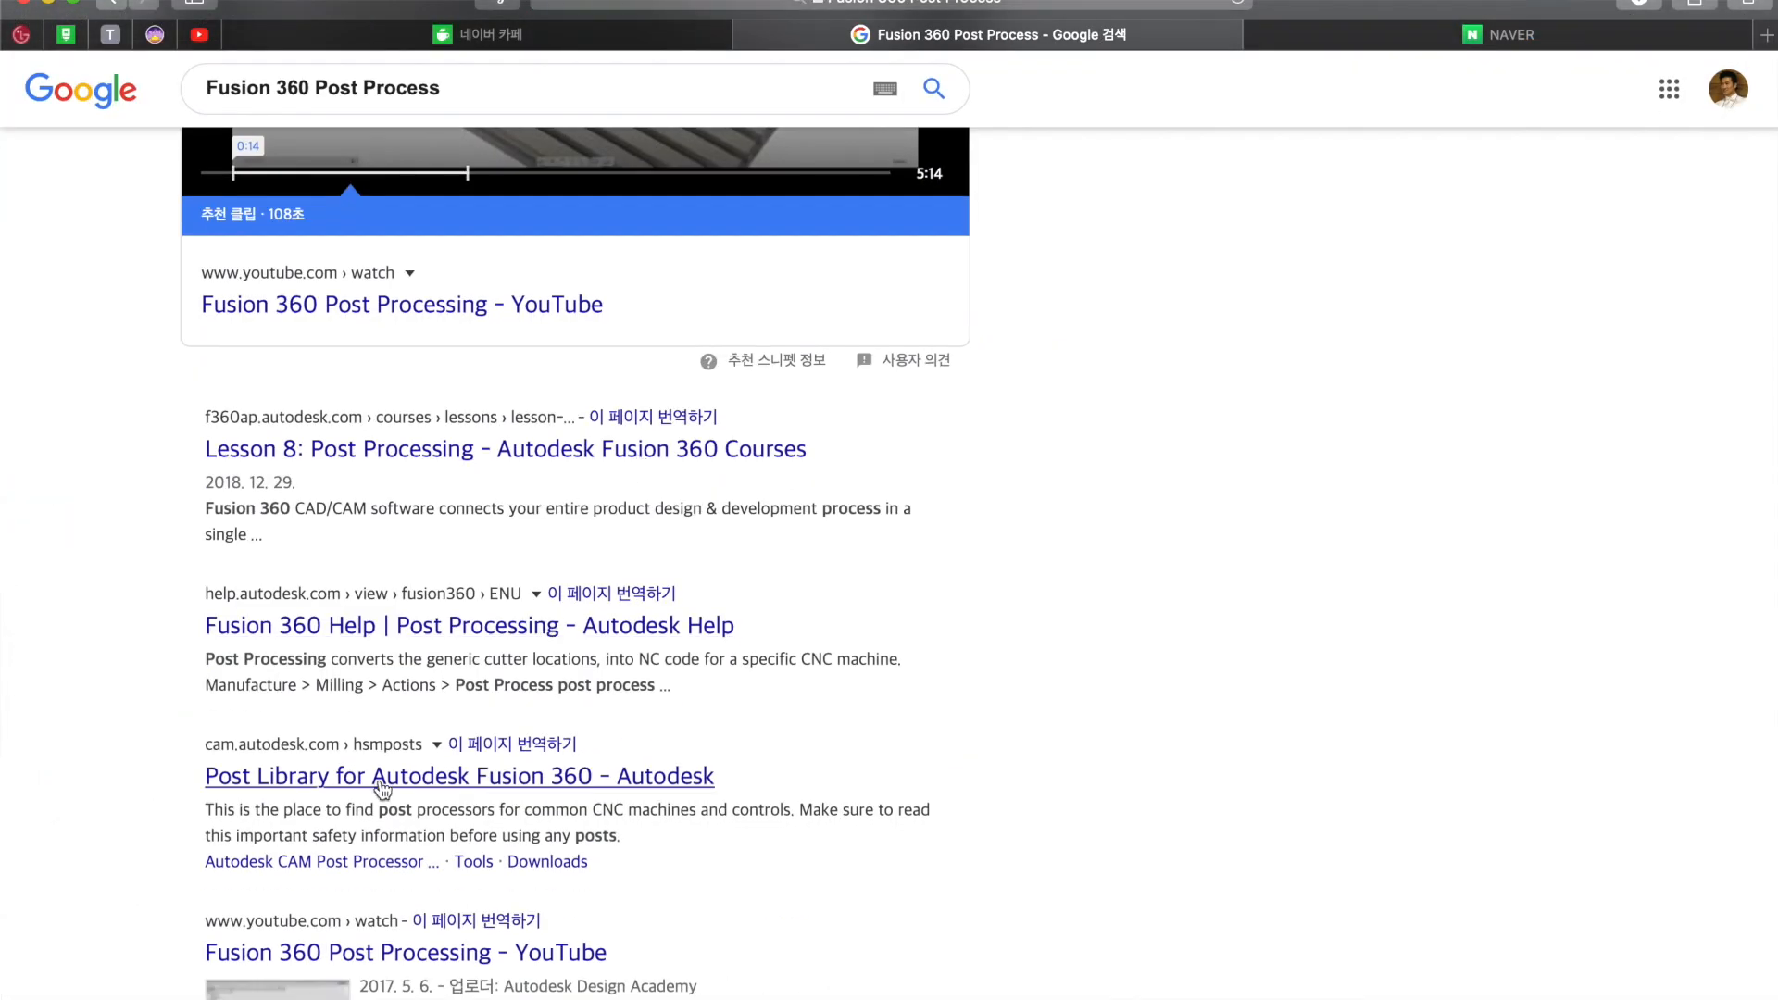
pyautogui.click(485, 776)
pyautogui.scroll(-4, 789, 329)
pyautogui.scroll(4, 778, 457)
# - Filter the post library to Additive and download the Generic FFF Machine post
pyautogui.click(778, 458)
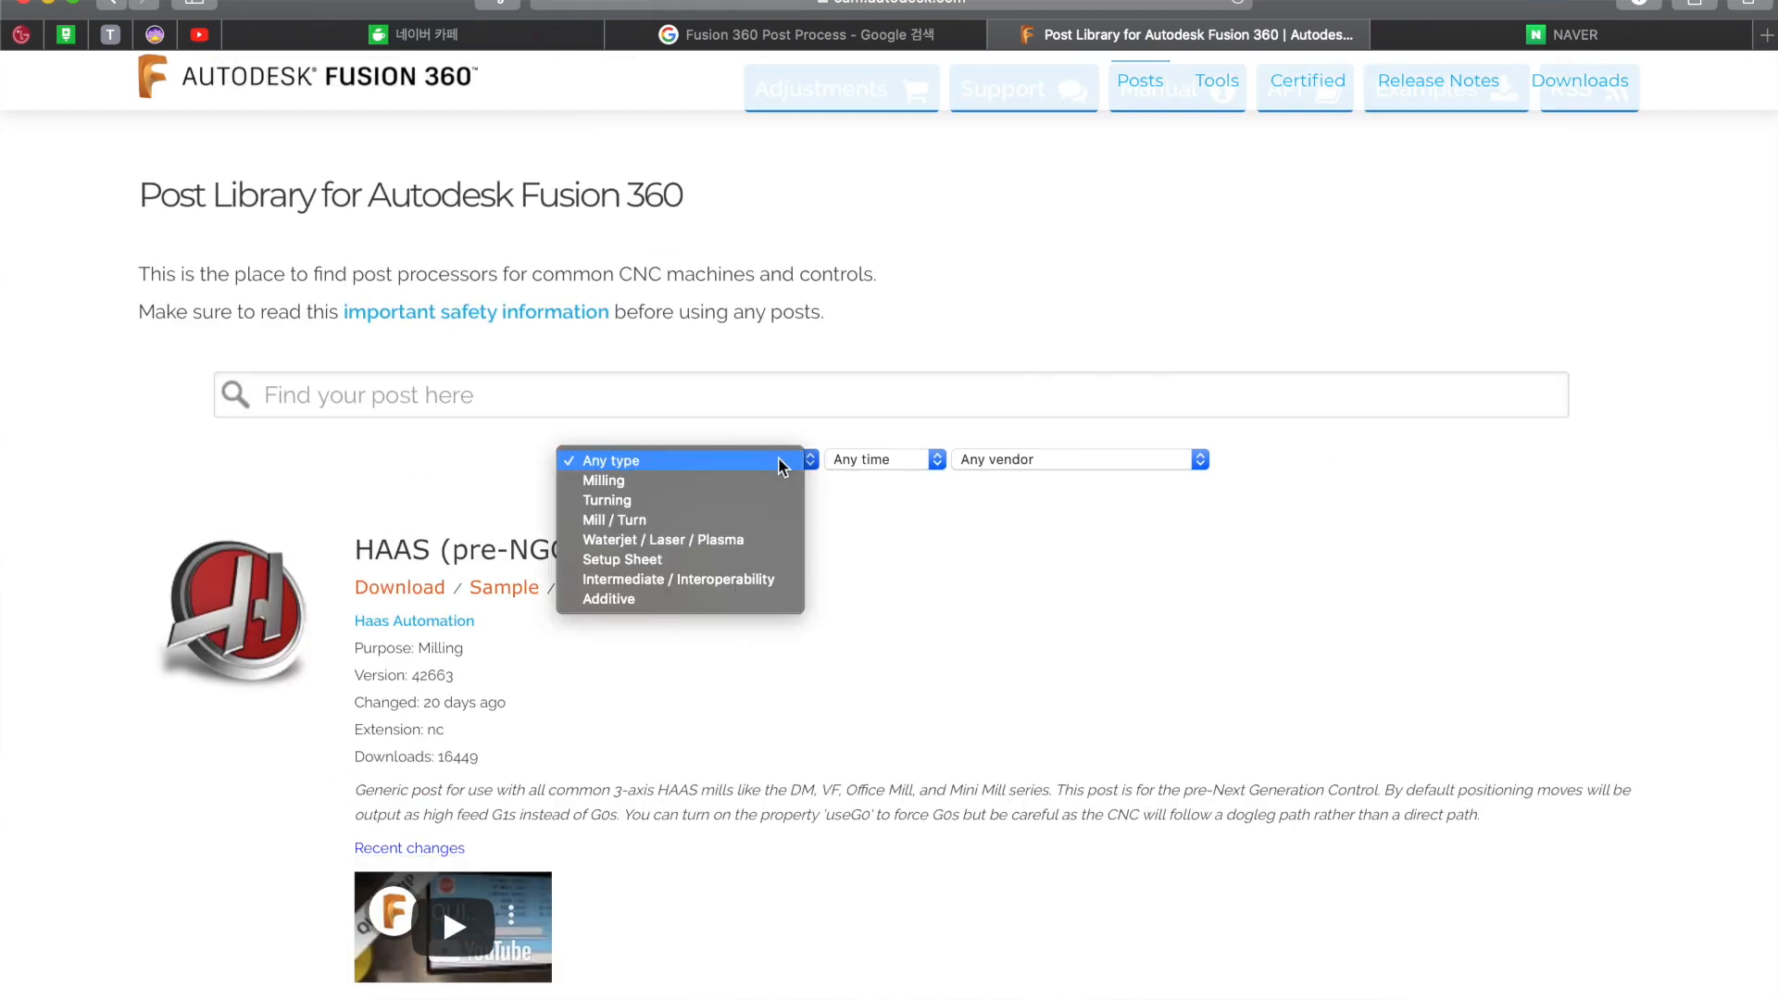
pyautogui.click(606, 602)
pyautogui.scroll(-10, 752, 664)
pyautogui.scroll(10, 752, 664)
pyautogui.scroll(-2, 498, 867)
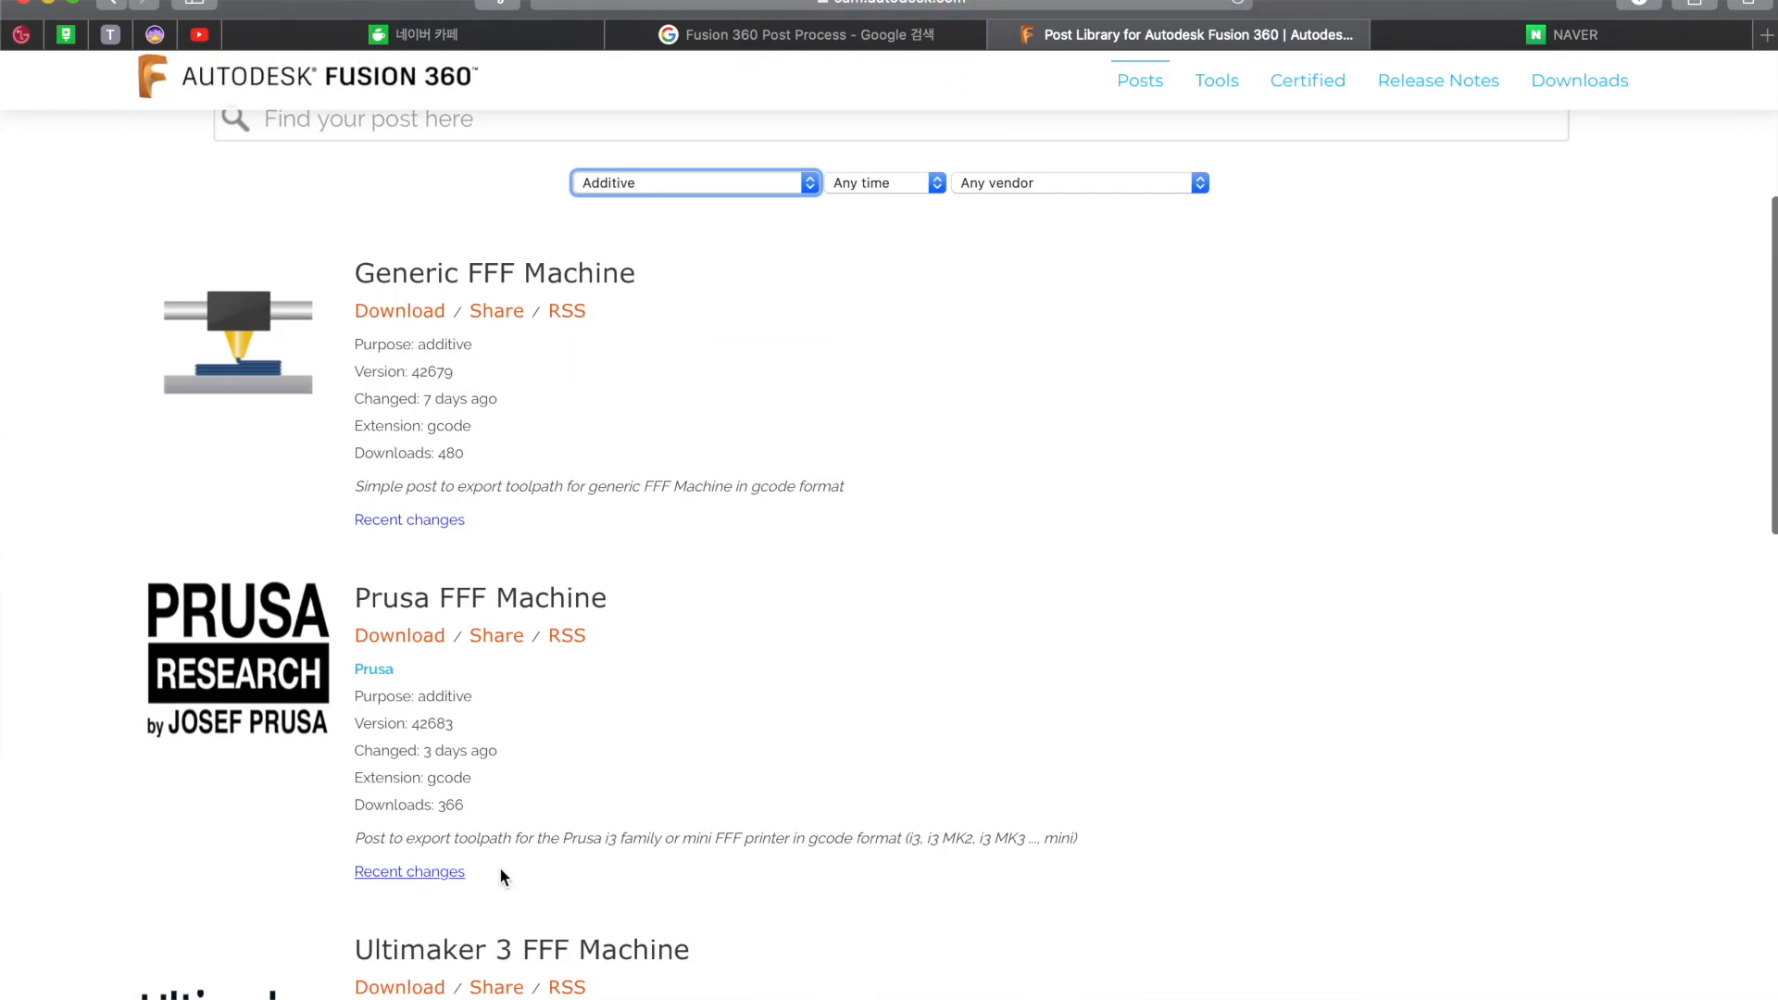
pyautogui.click(424, 318)
pyautogui.click(1125, 580)
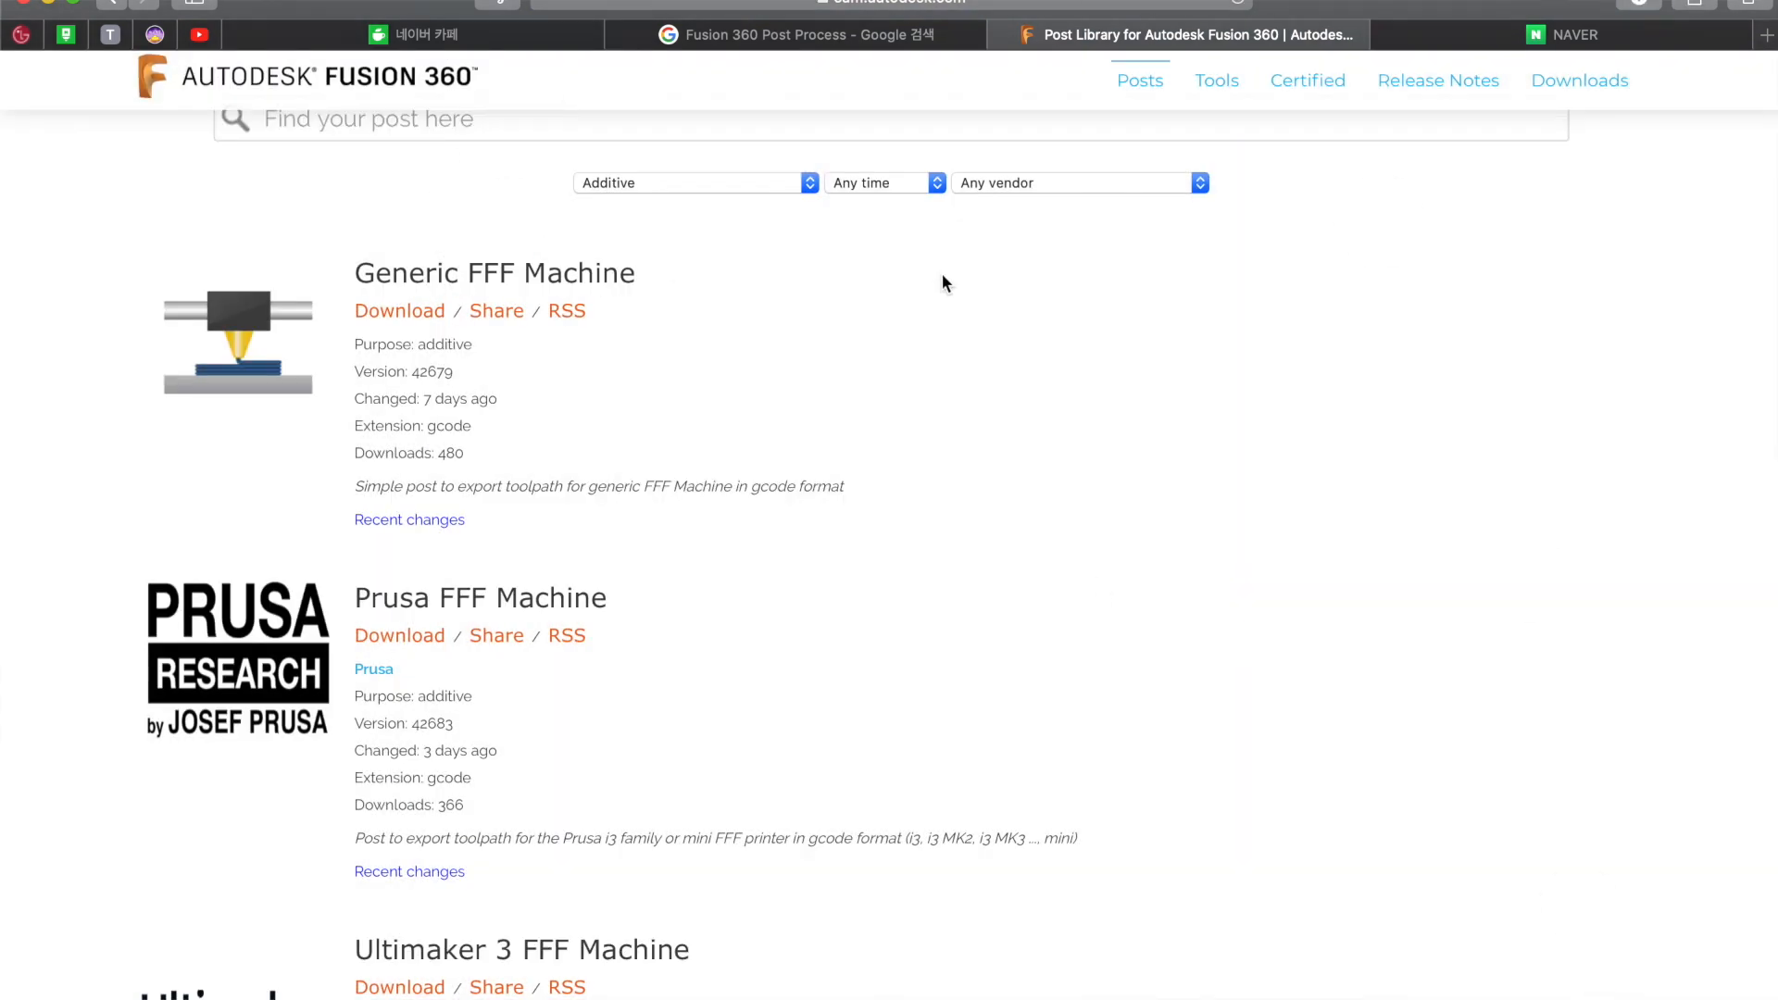
pyautogui.click(953, 103)
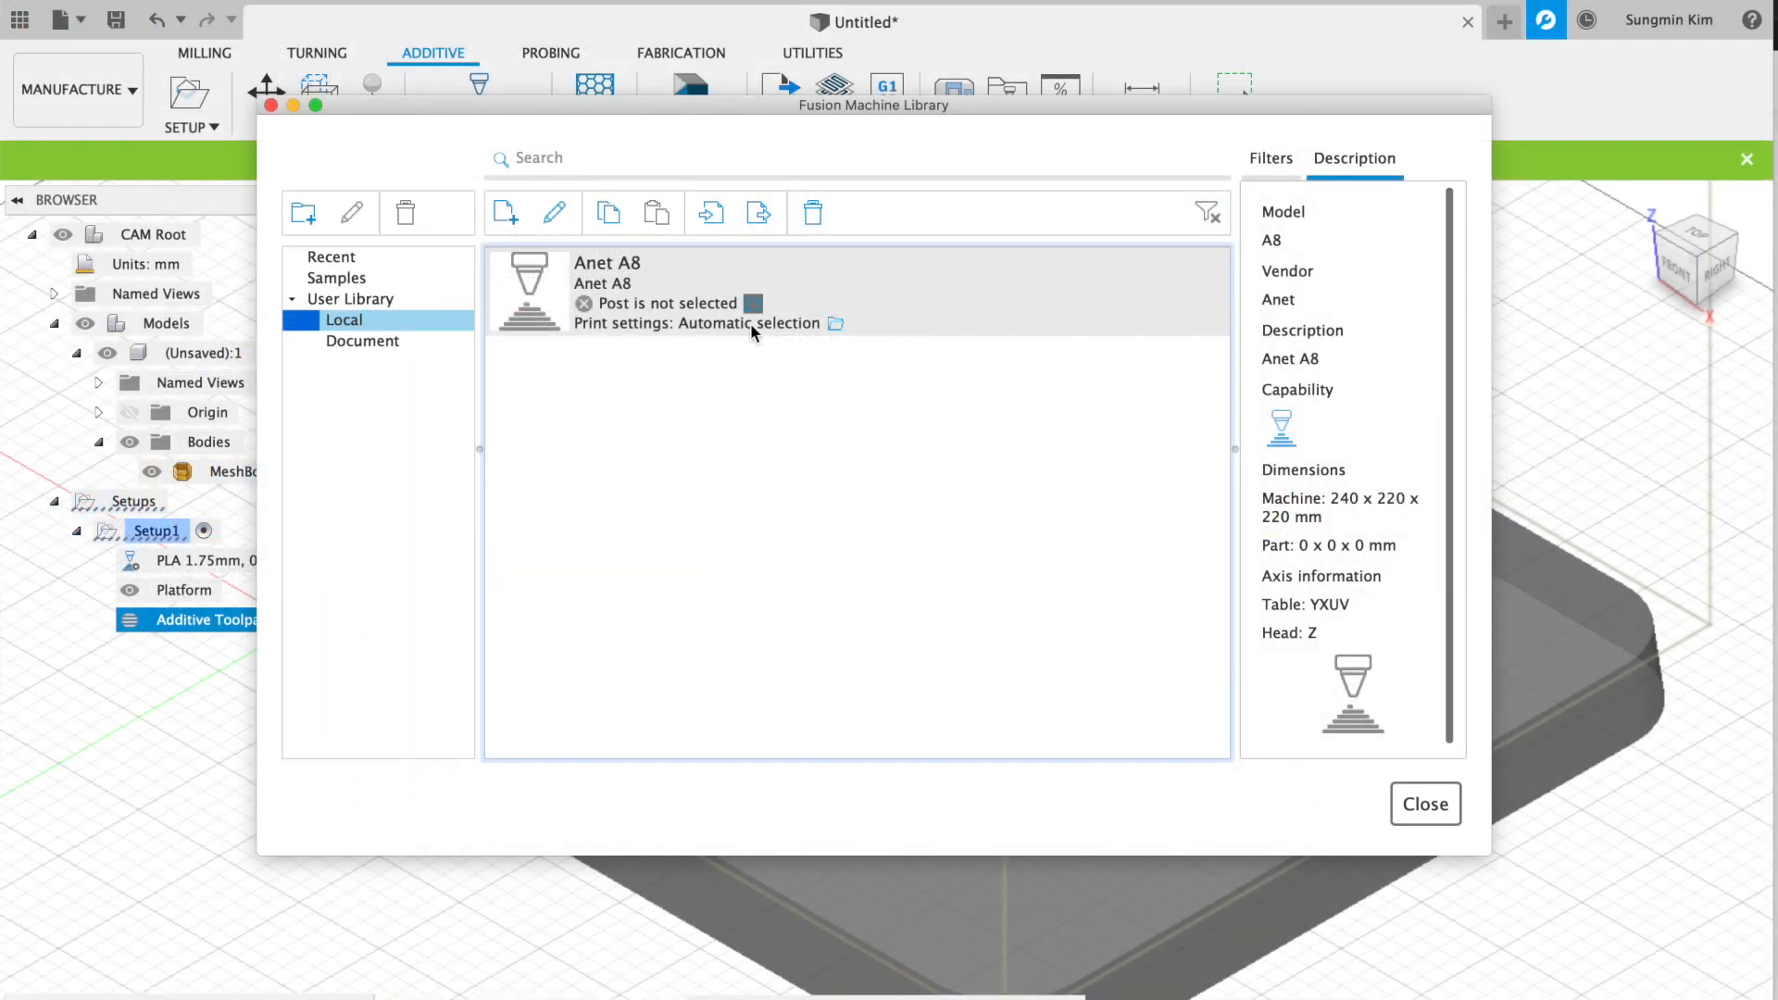
# - Back in Fusion 360, import the Generic FFF Machine post into the local post library and assign it to the Anet A8
pyautogui.click(753, 303)
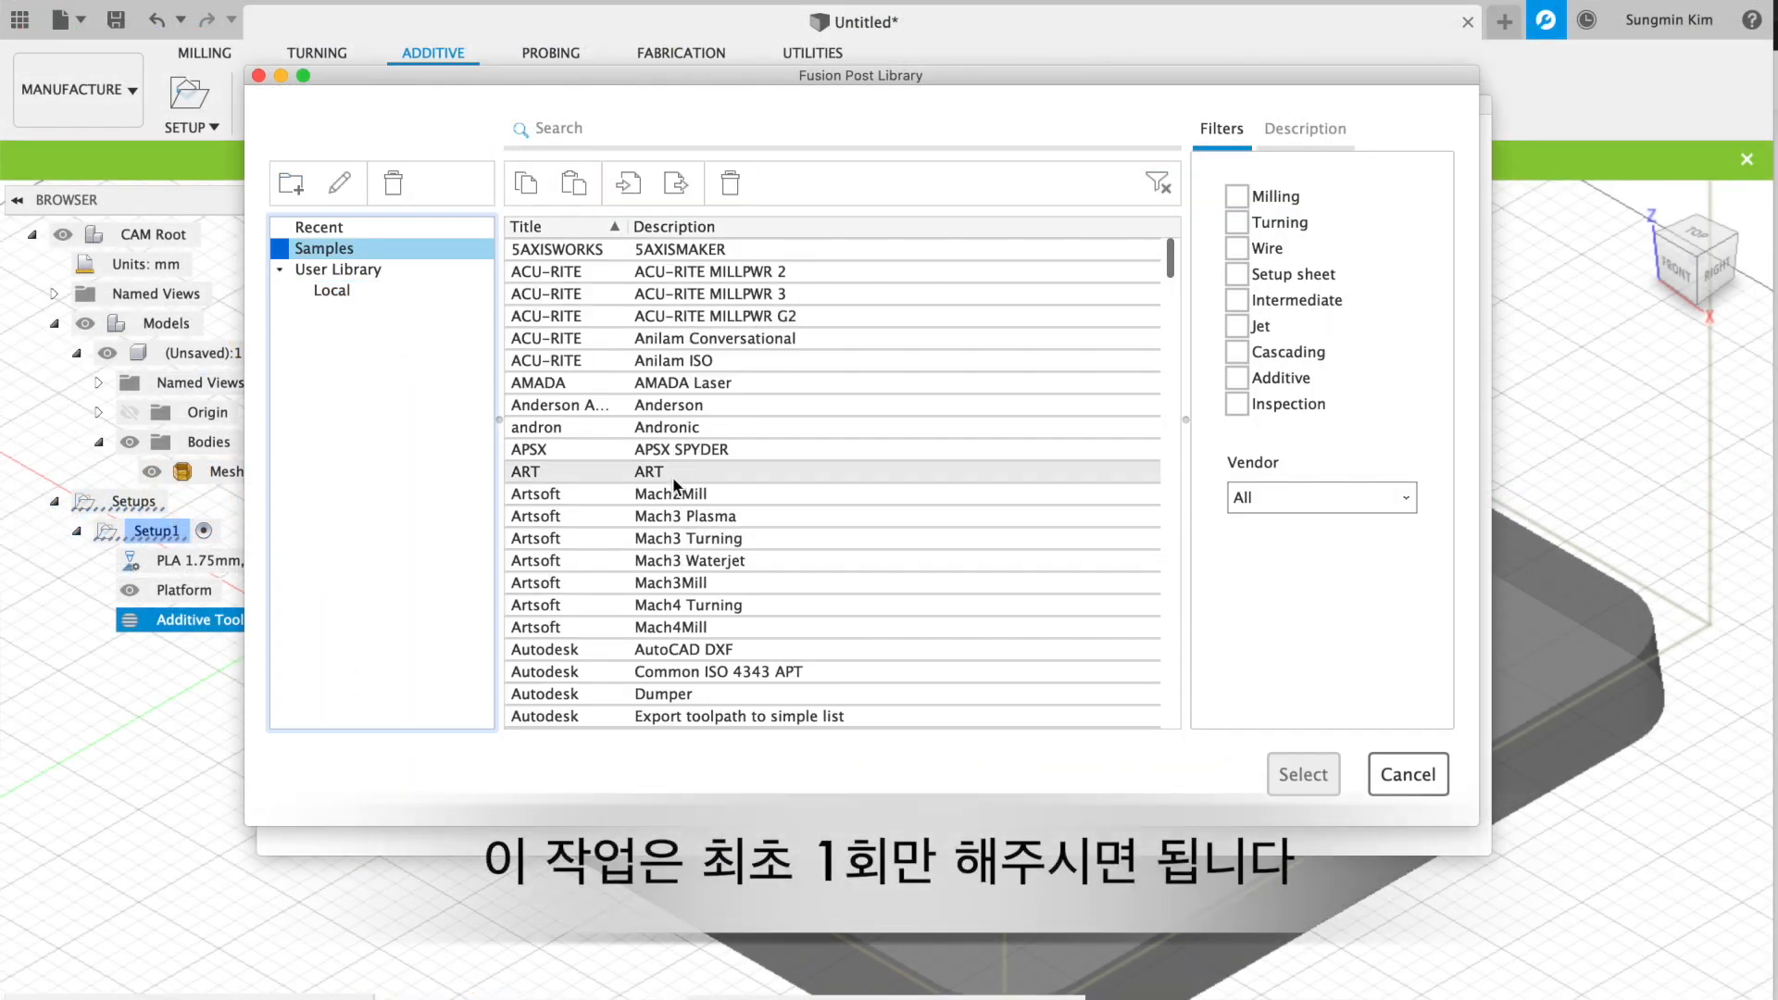
pyautogui.scroll(-10, 674, 486)
pyautogui.scroll(10, 675, 485)
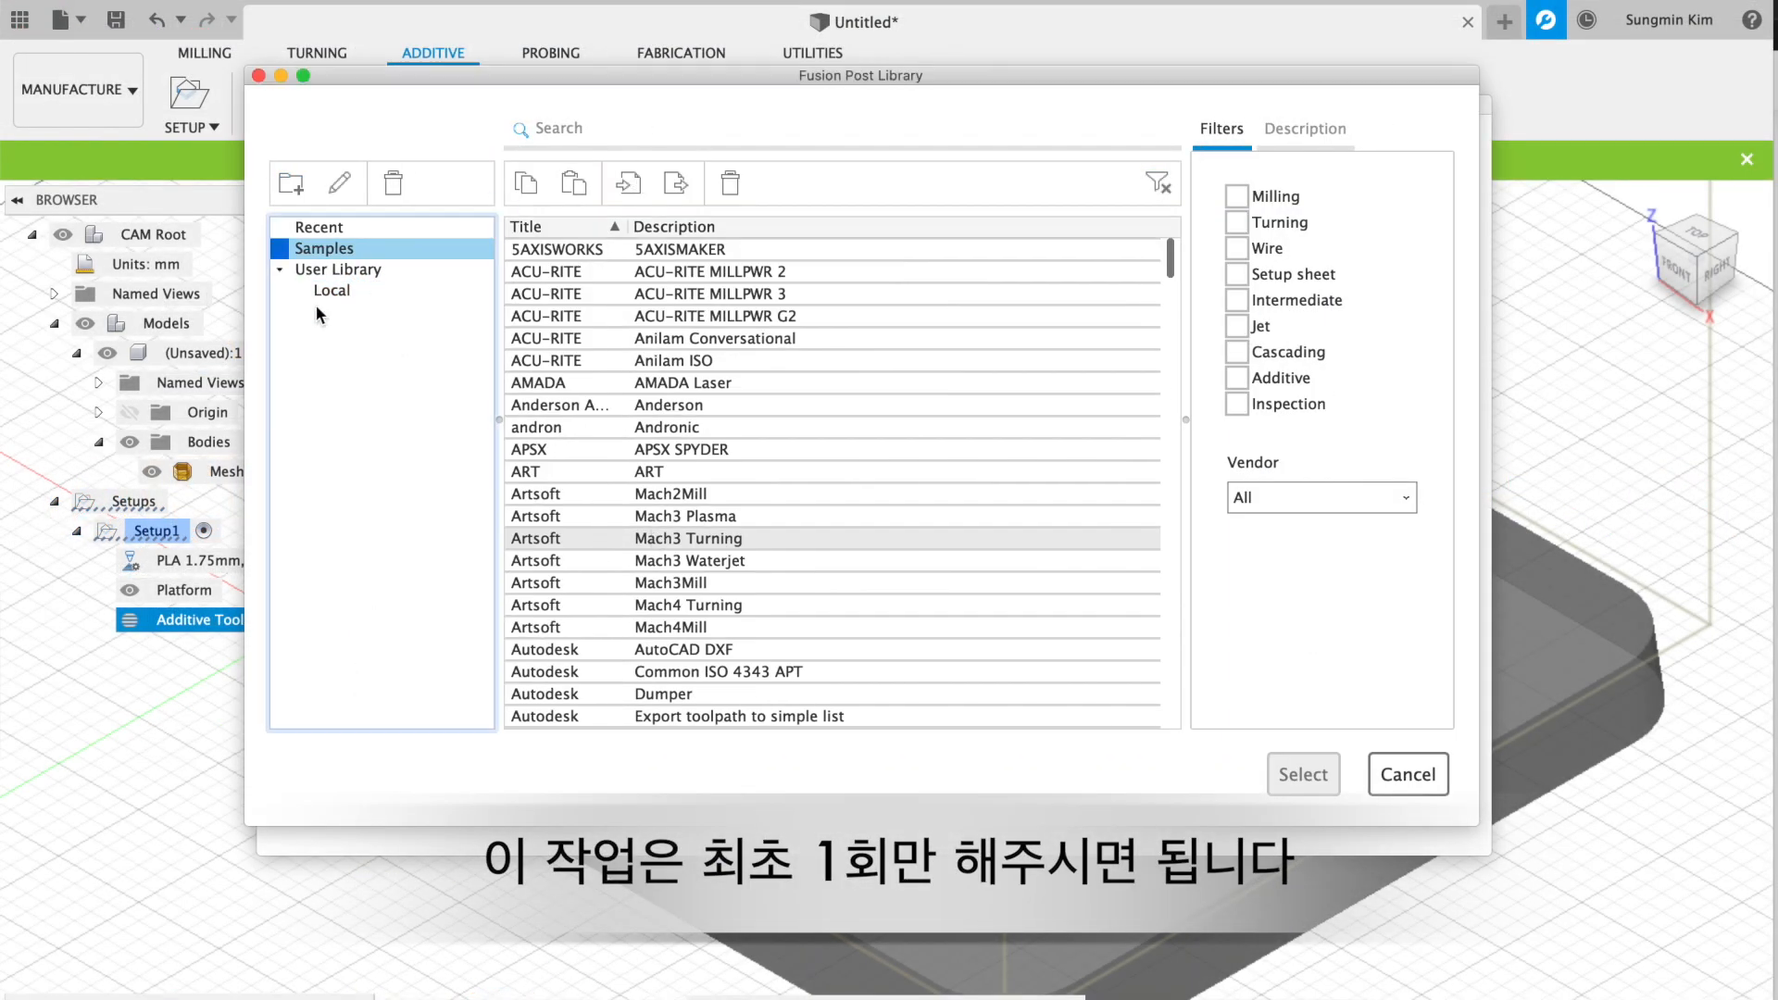
pyautogui.click(332, 290)
pyautogui.click(627, 184)
pyautogui.click(696, 463)
pyautogui.press('Return')
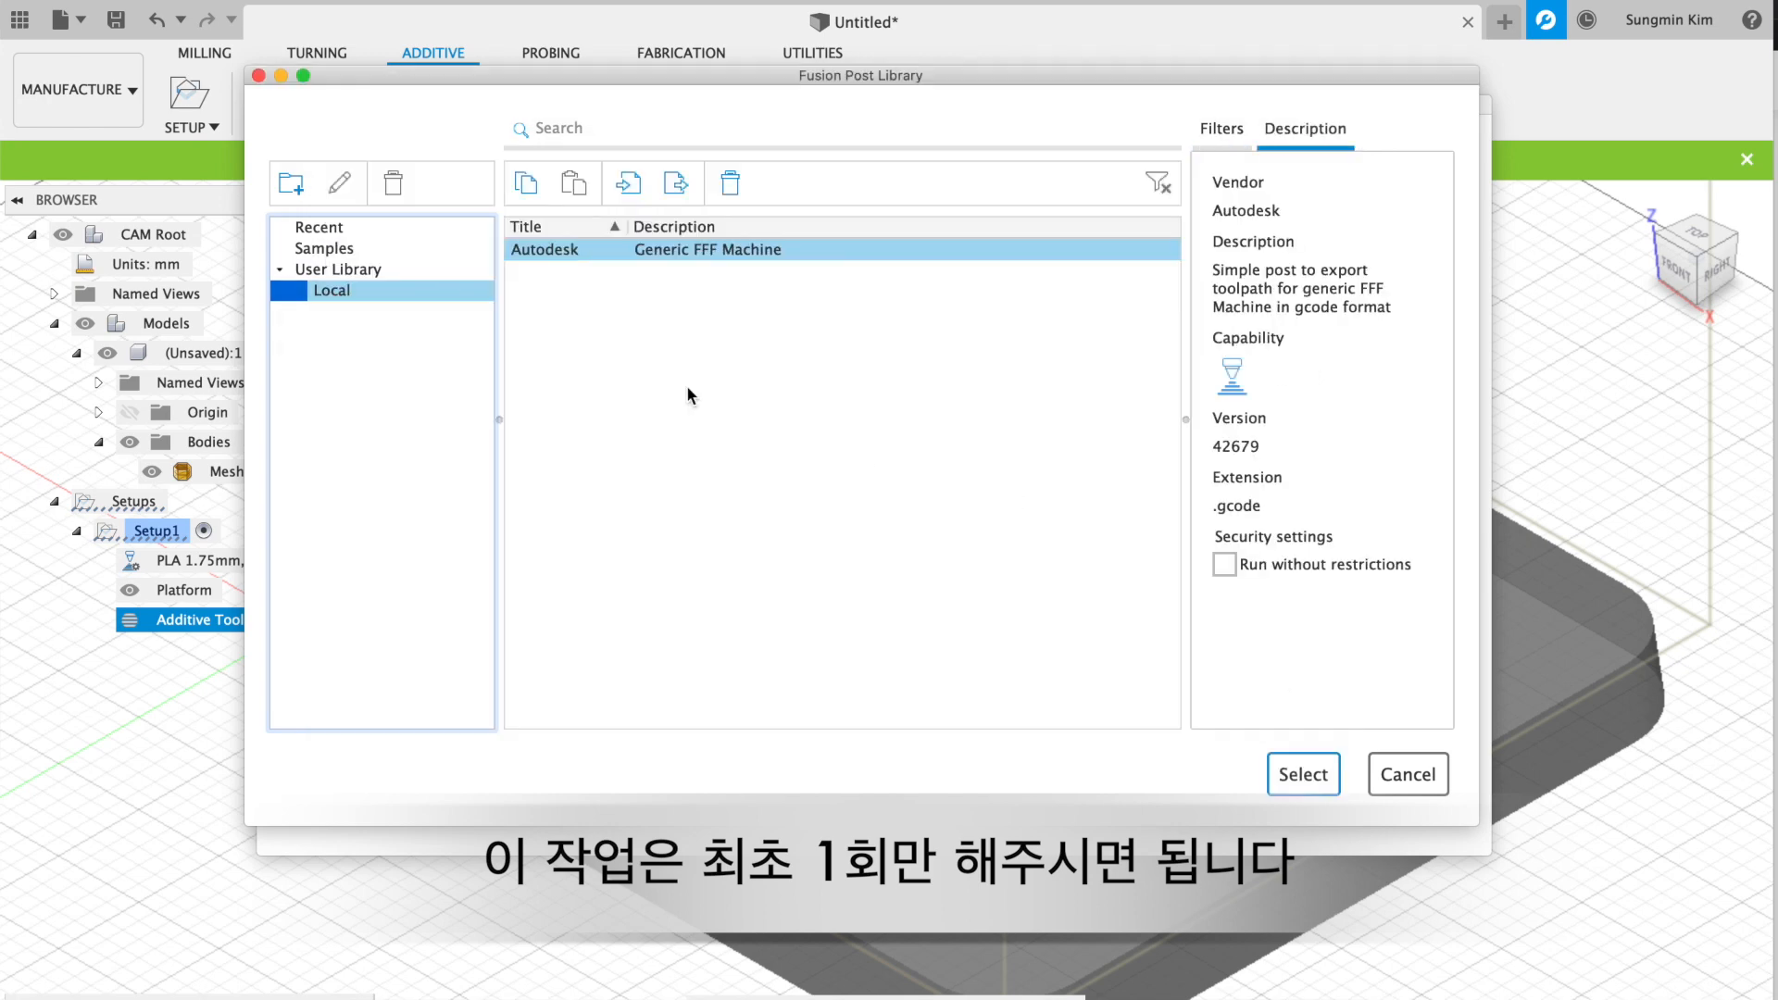
pyautogui.click(1303, 774)
# - Assign the local PLA 1.75mm print setting to the Anet A8 and close the machine library
pyautogui.click(833, 338)
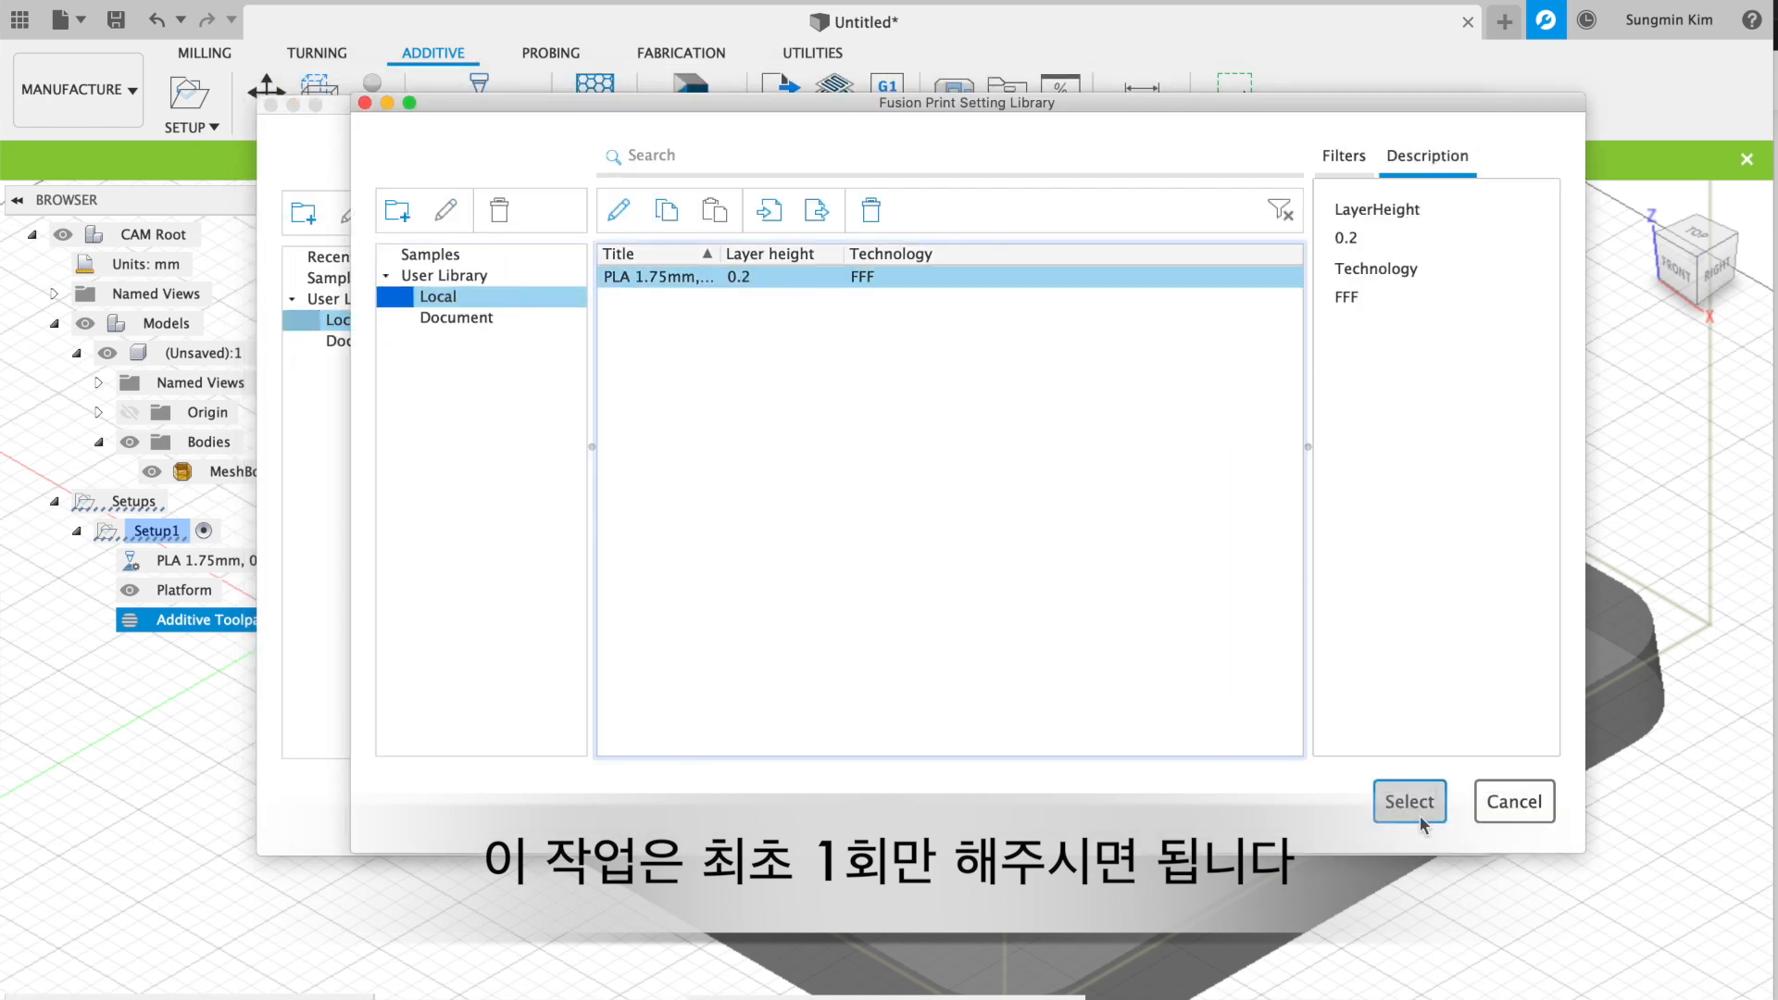
pyautogui.click(1408, 802)
pyautogui.click(1421, 802)
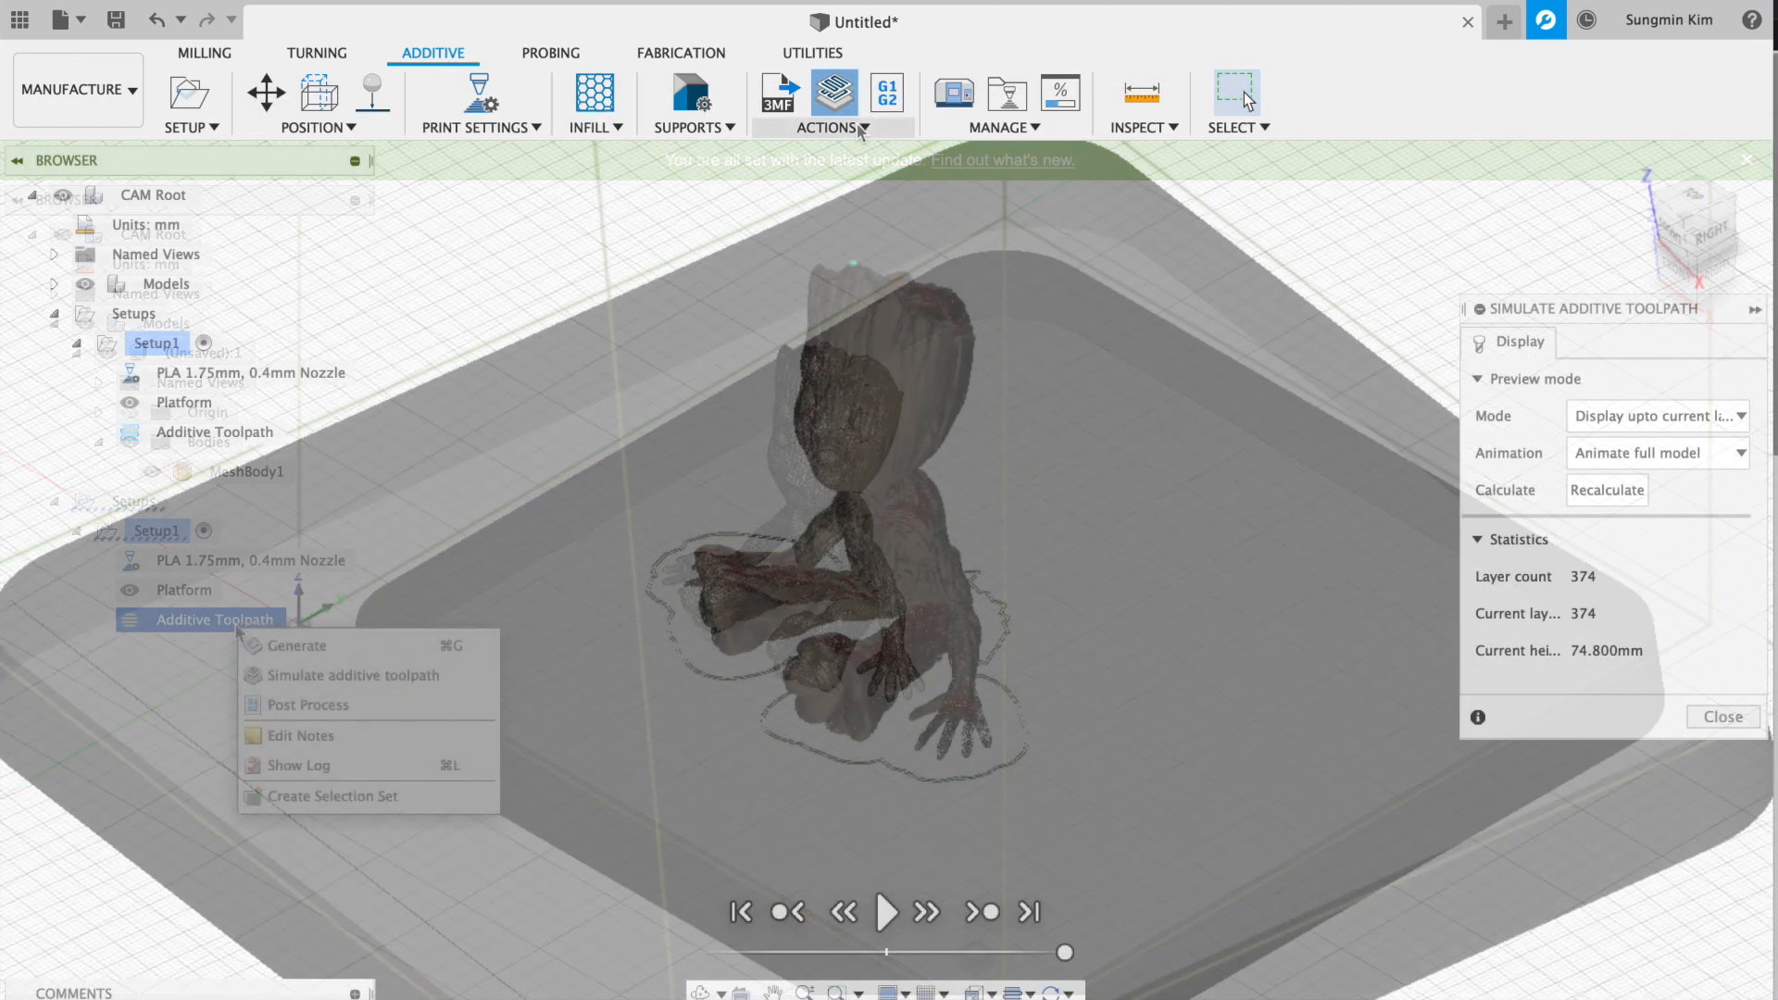
# - Post-process Setup1 with the Generic FFF Machine post and program number Baby Groot, saving Baby Groot .gcode to the desktop folder
pyautogui.click(859, 130)
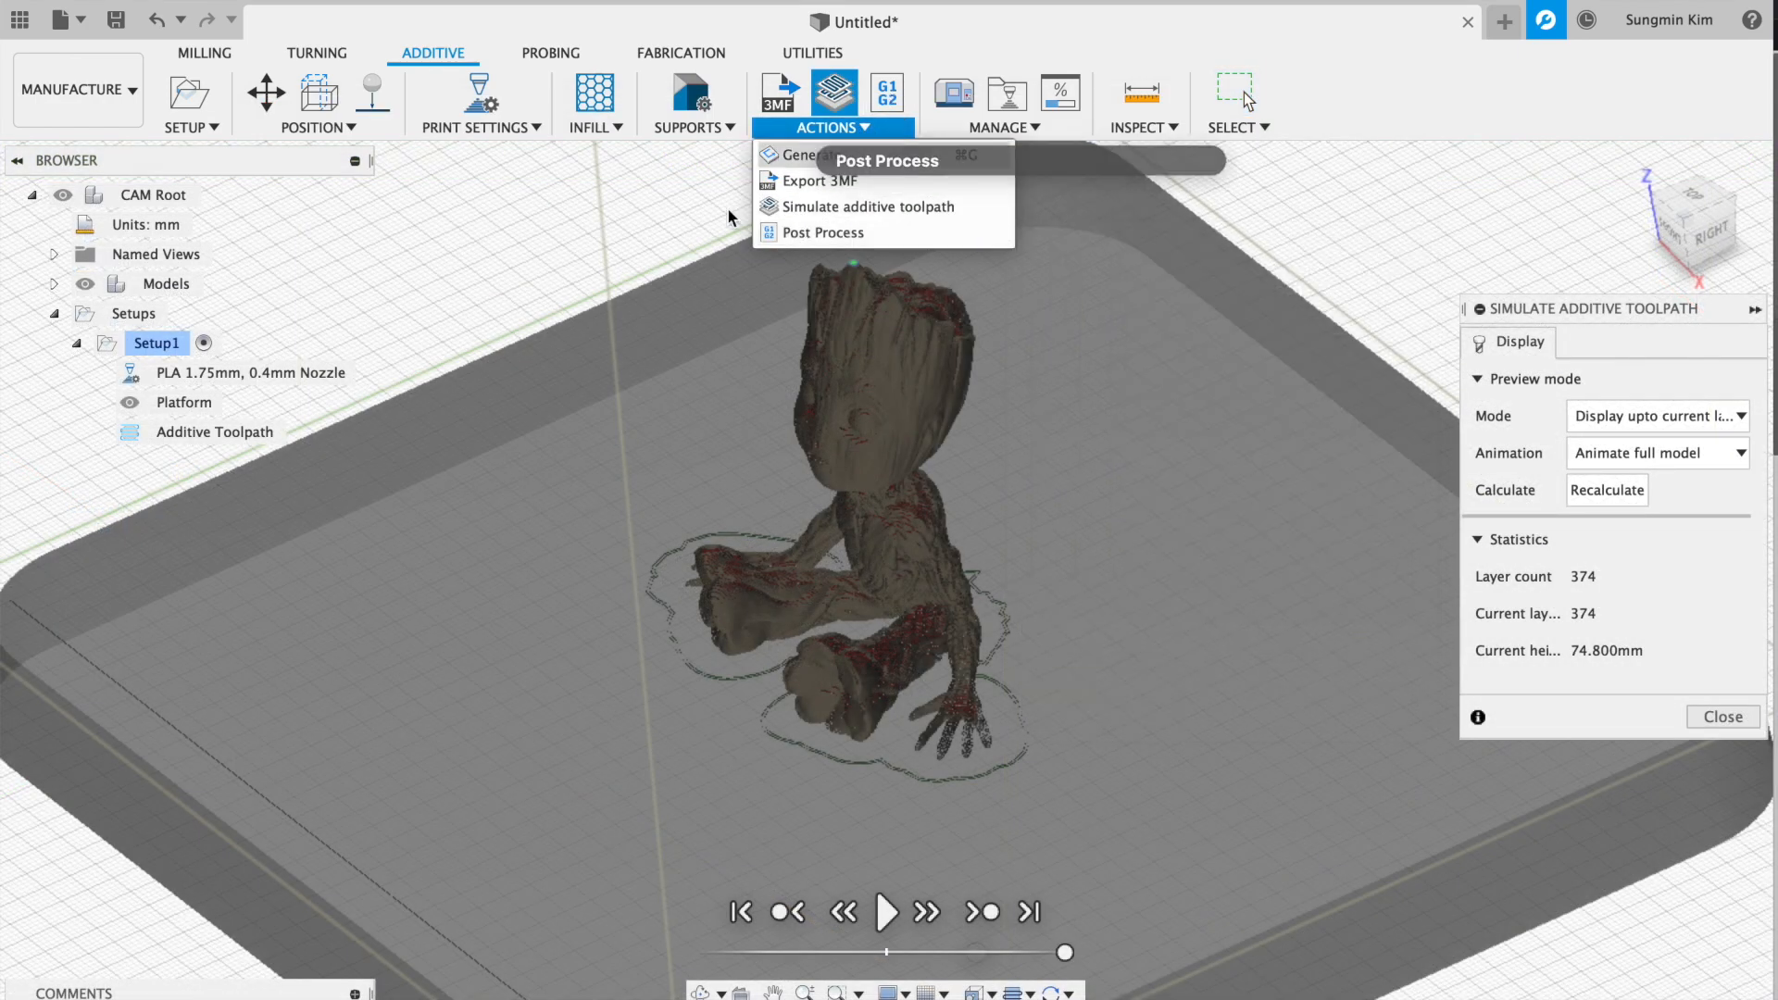
pyautogui.click(890, 96)
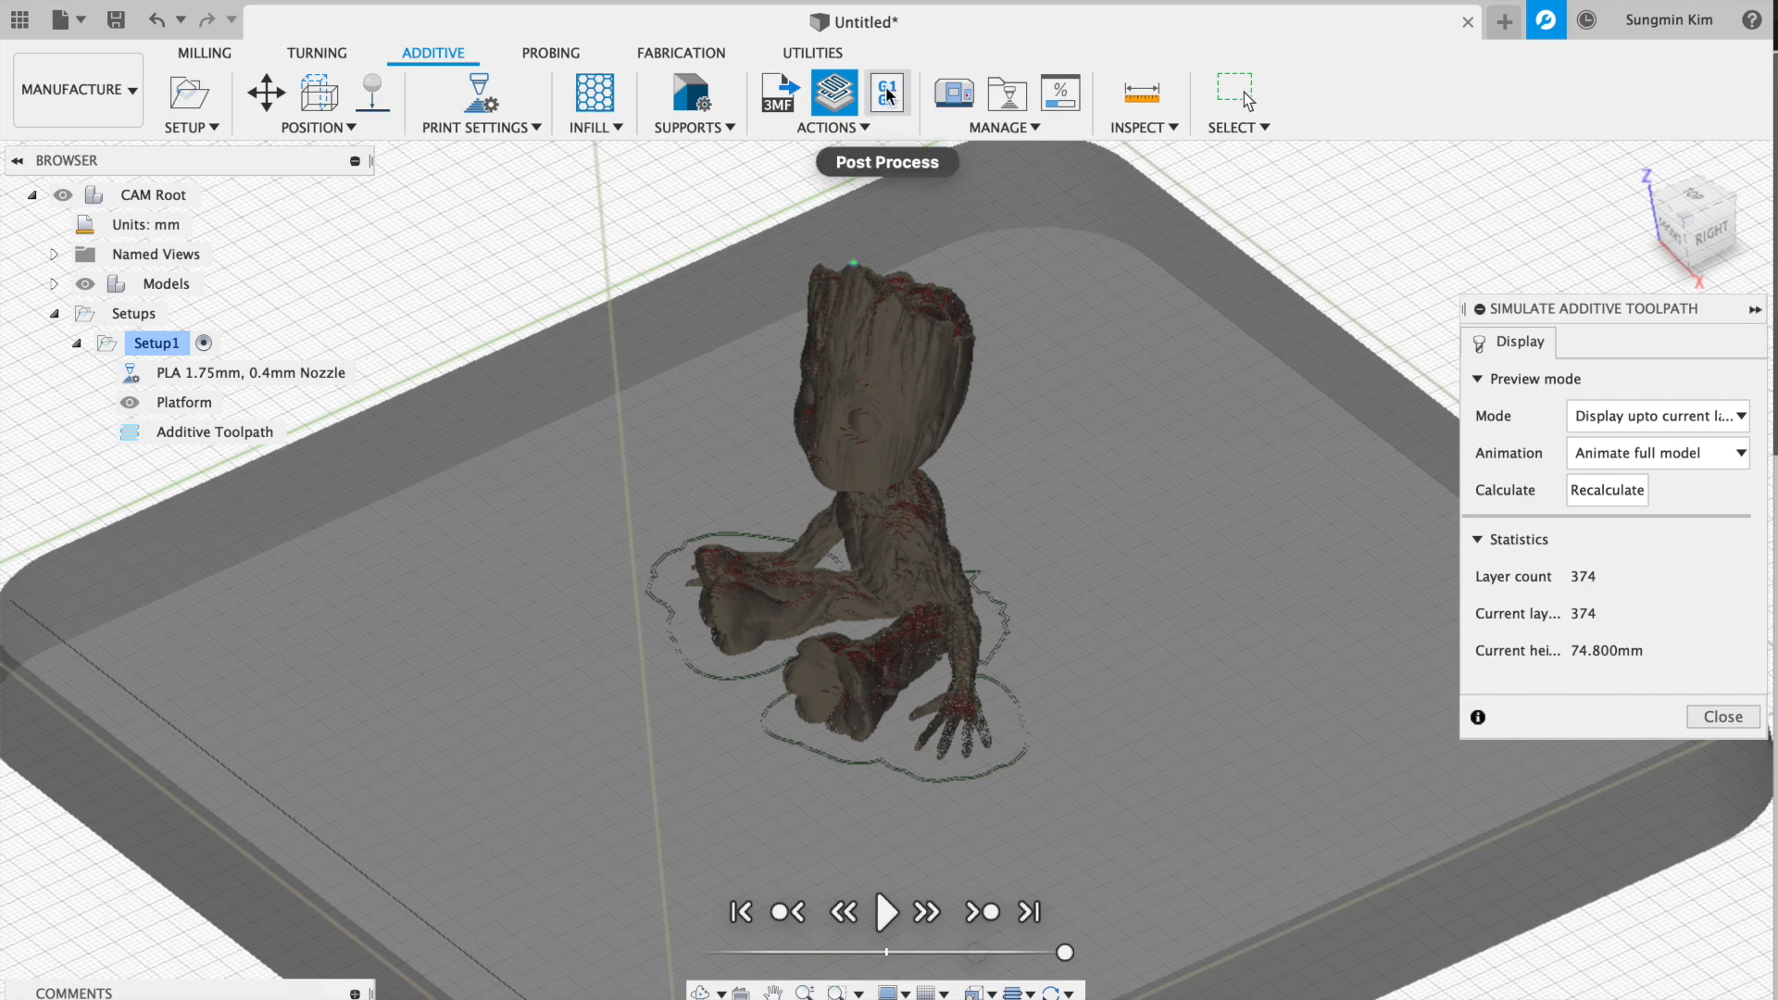
pyautogui.click(889, 96)
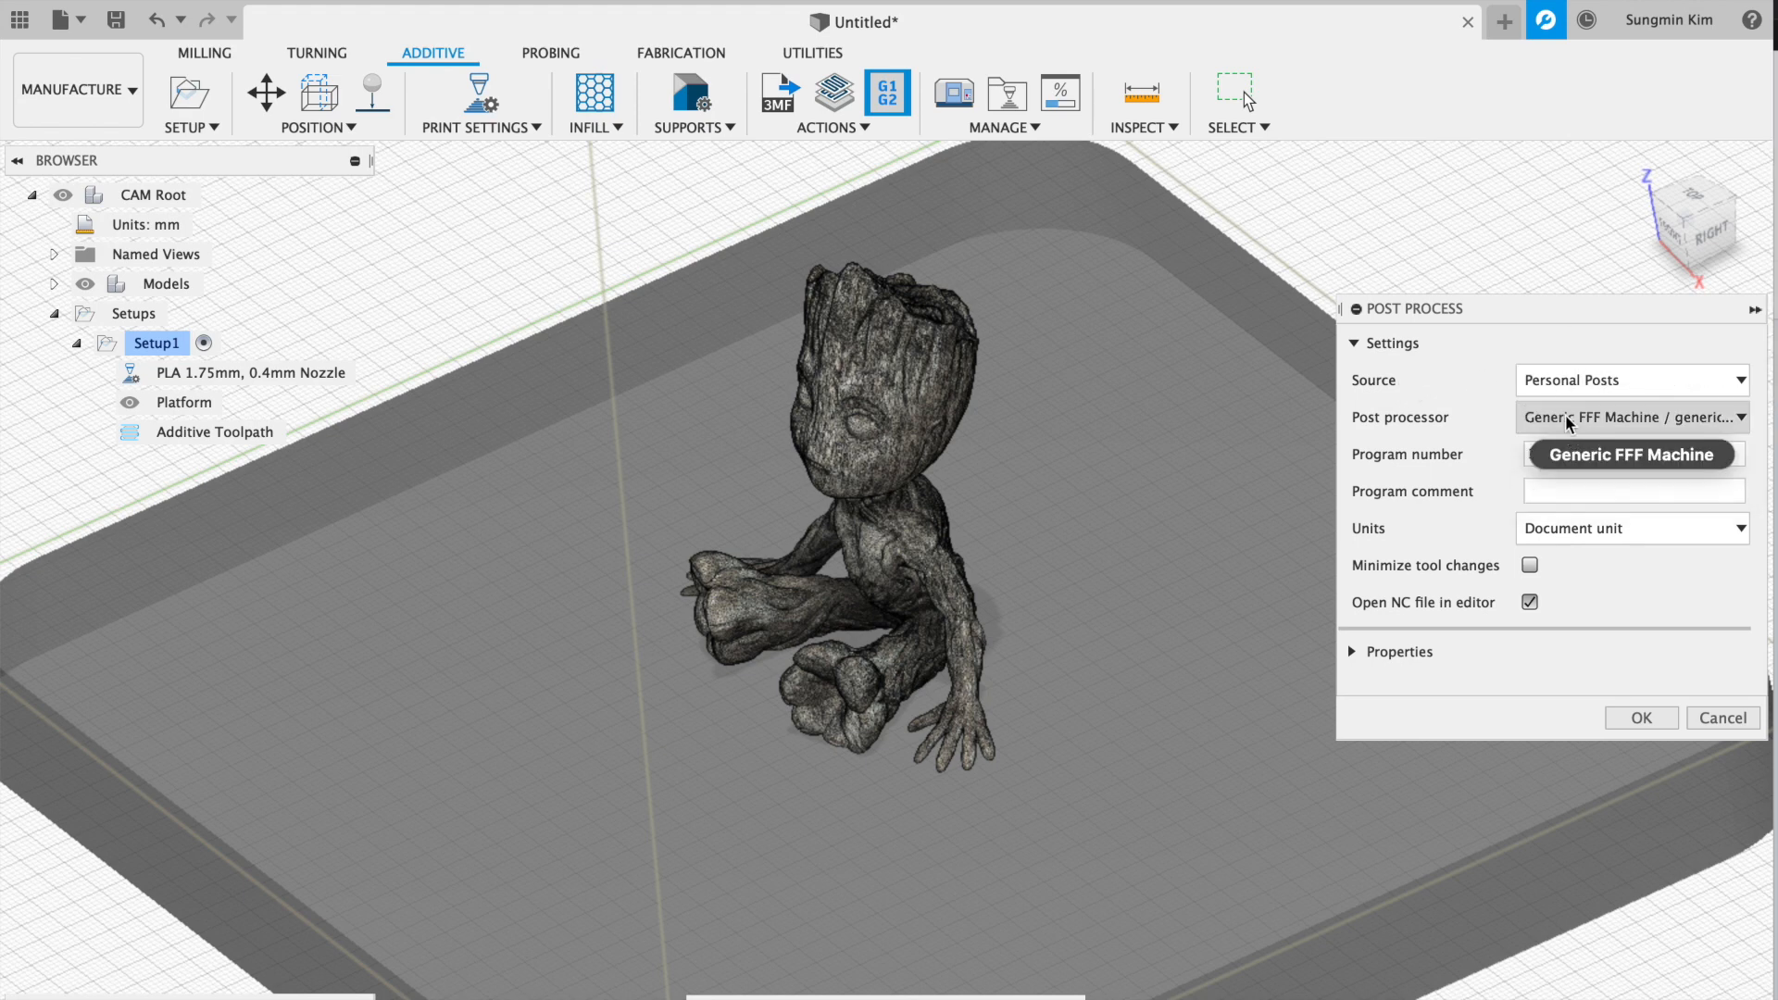
pyautogui.moveTo(1607, 424)
pyautogui.doubleClick(1581, 453)
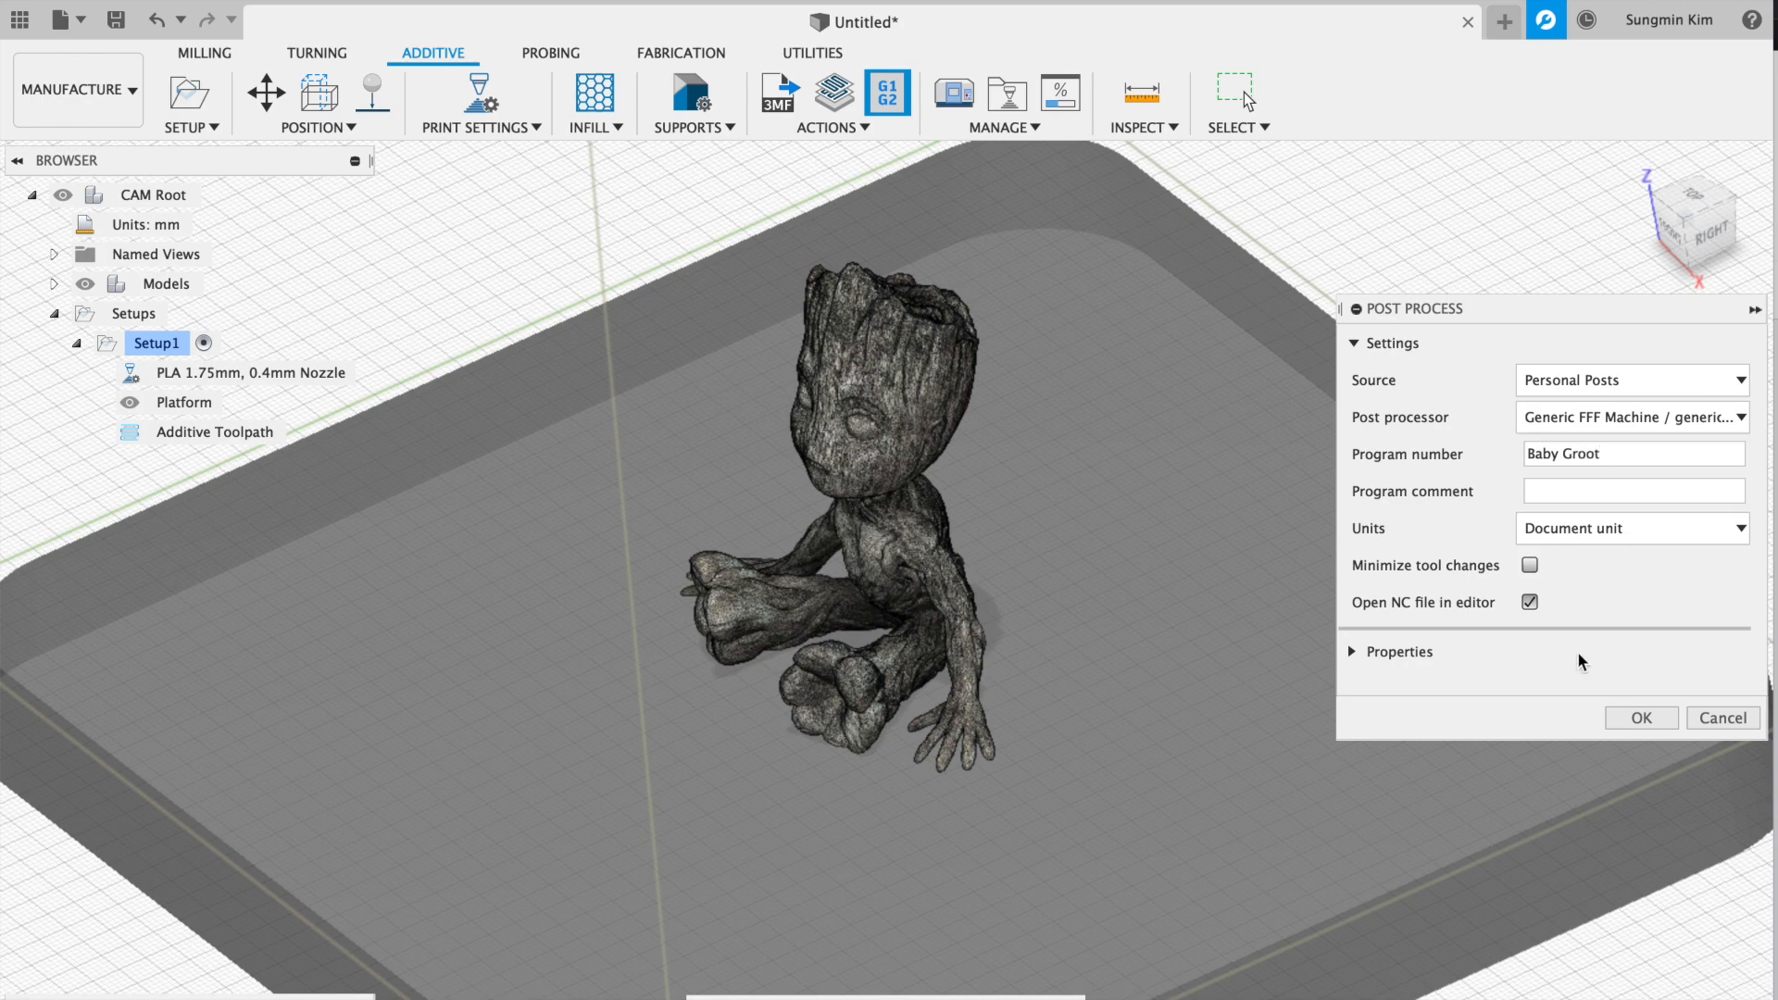
pyautogui.click(1640, 718)
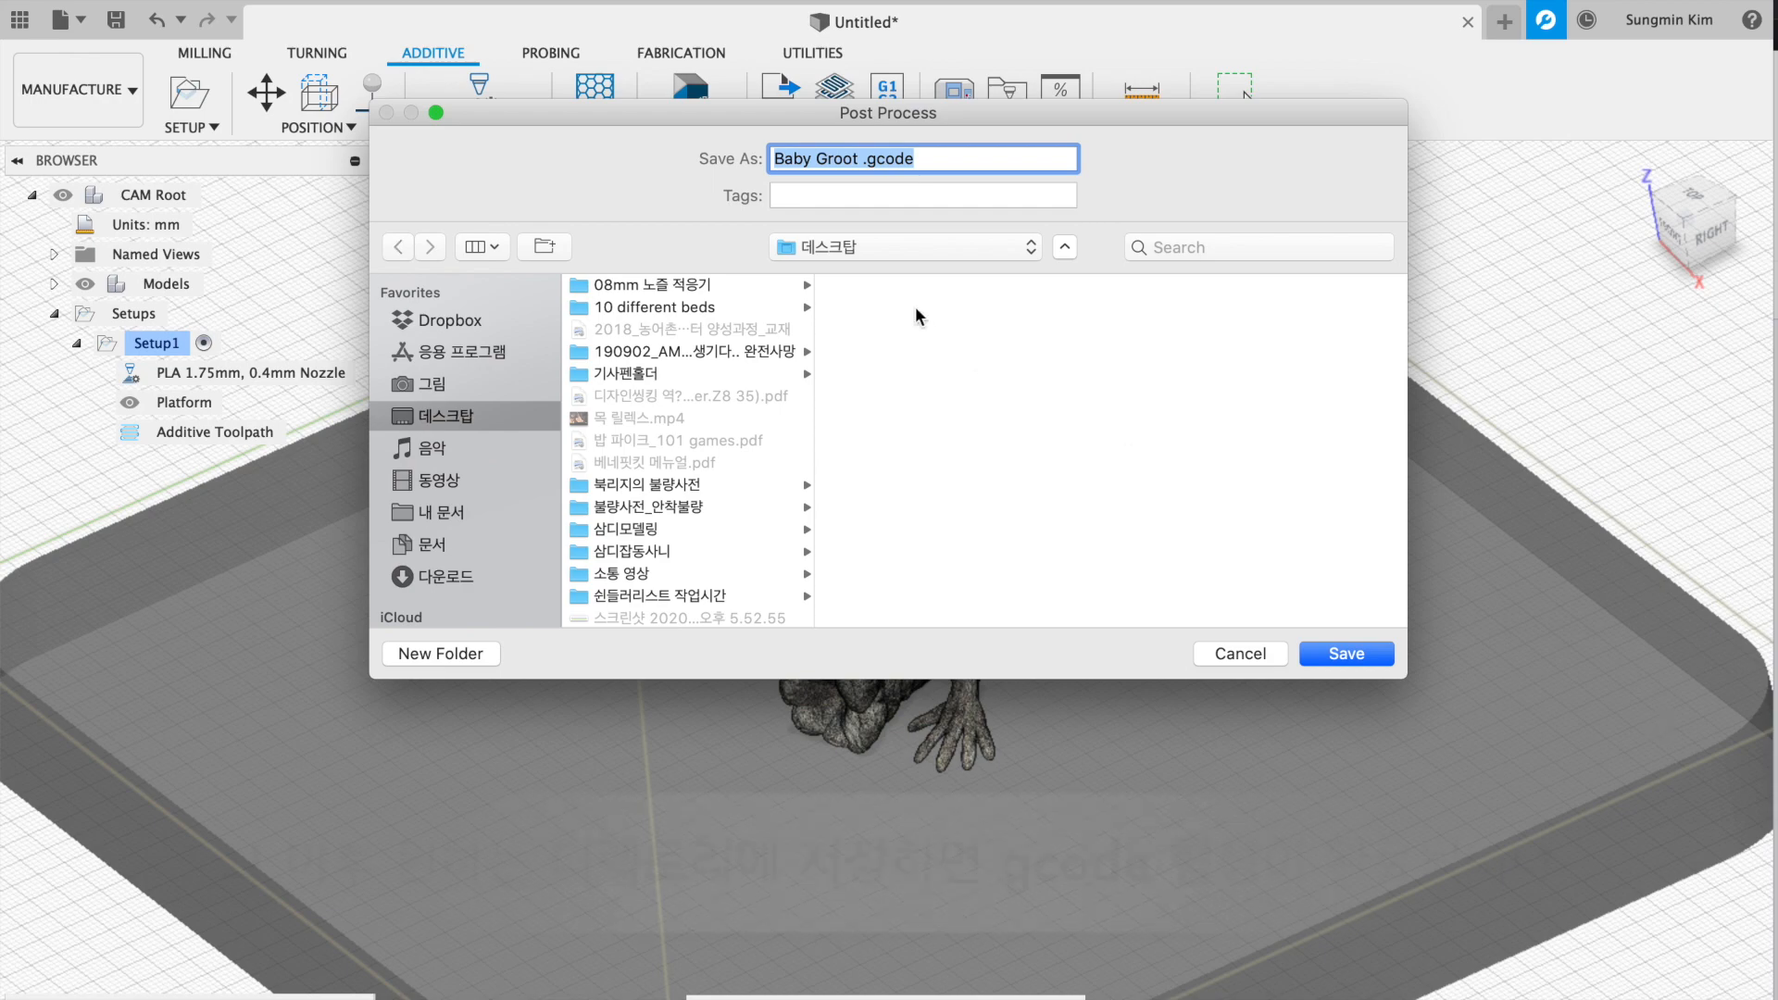
pyautogui.click(1345, 654)
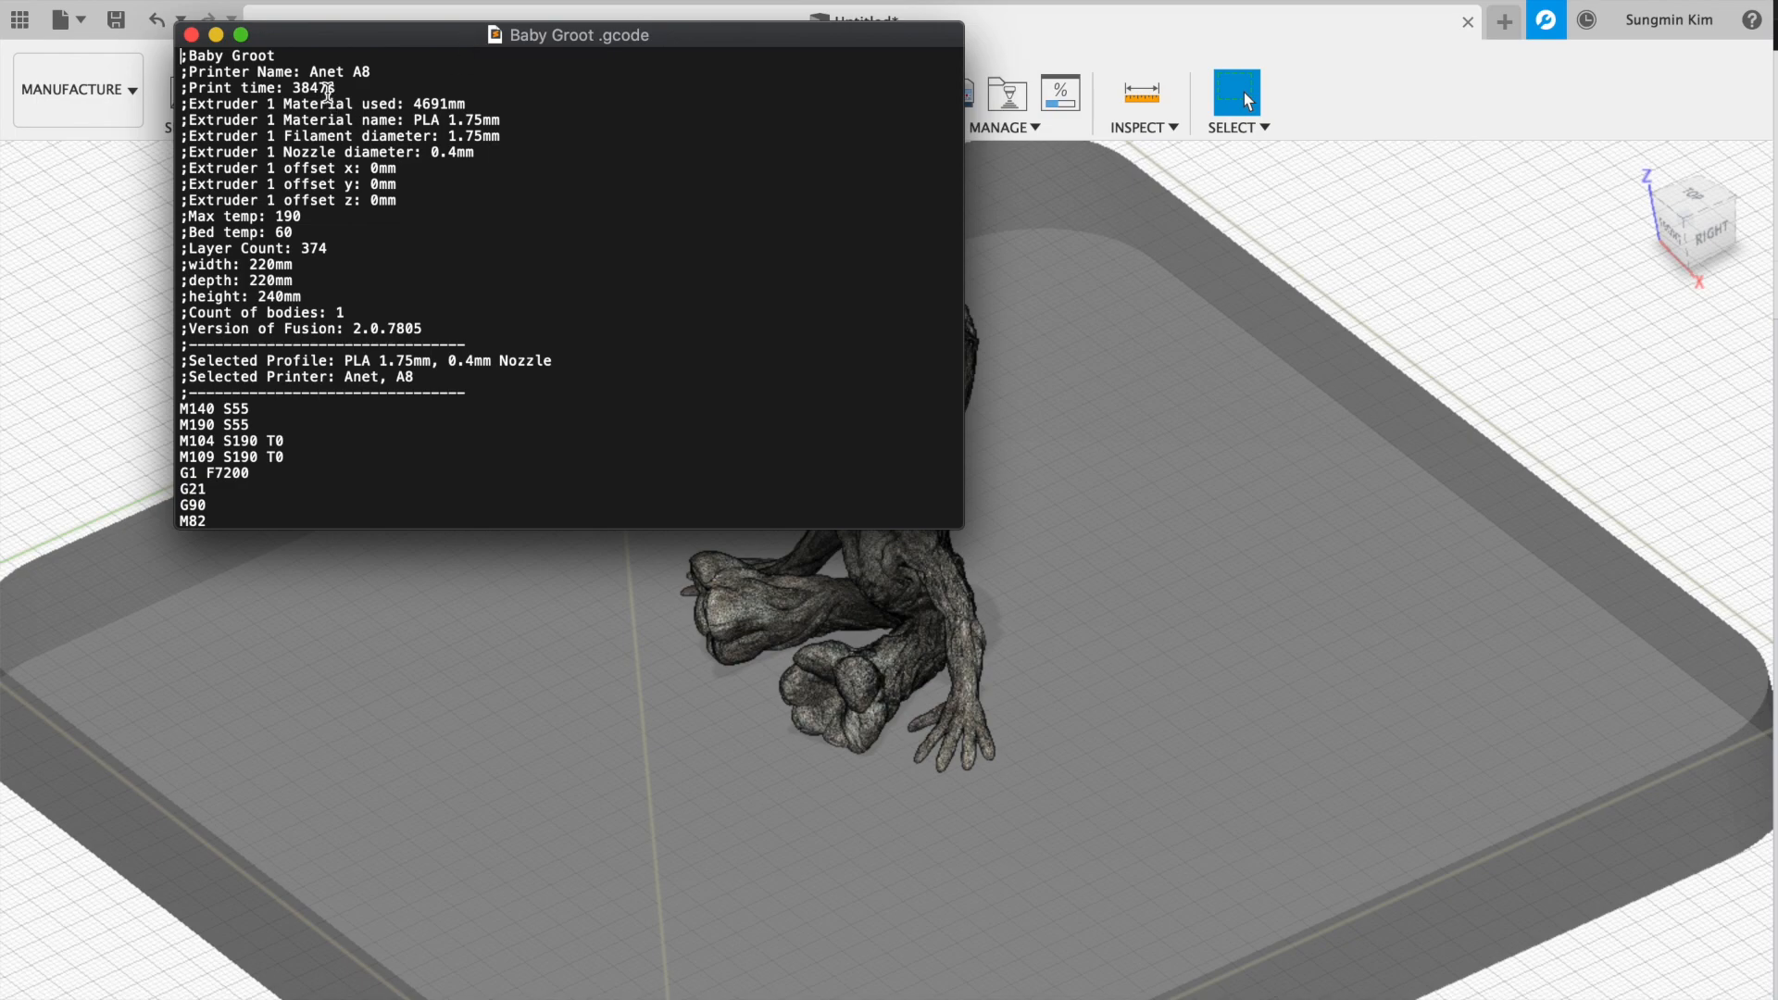
# - Examine the header and toolpath commands in the generated Baby Groot .gcode file
pyautogui.scroll(-20, 391, 305)
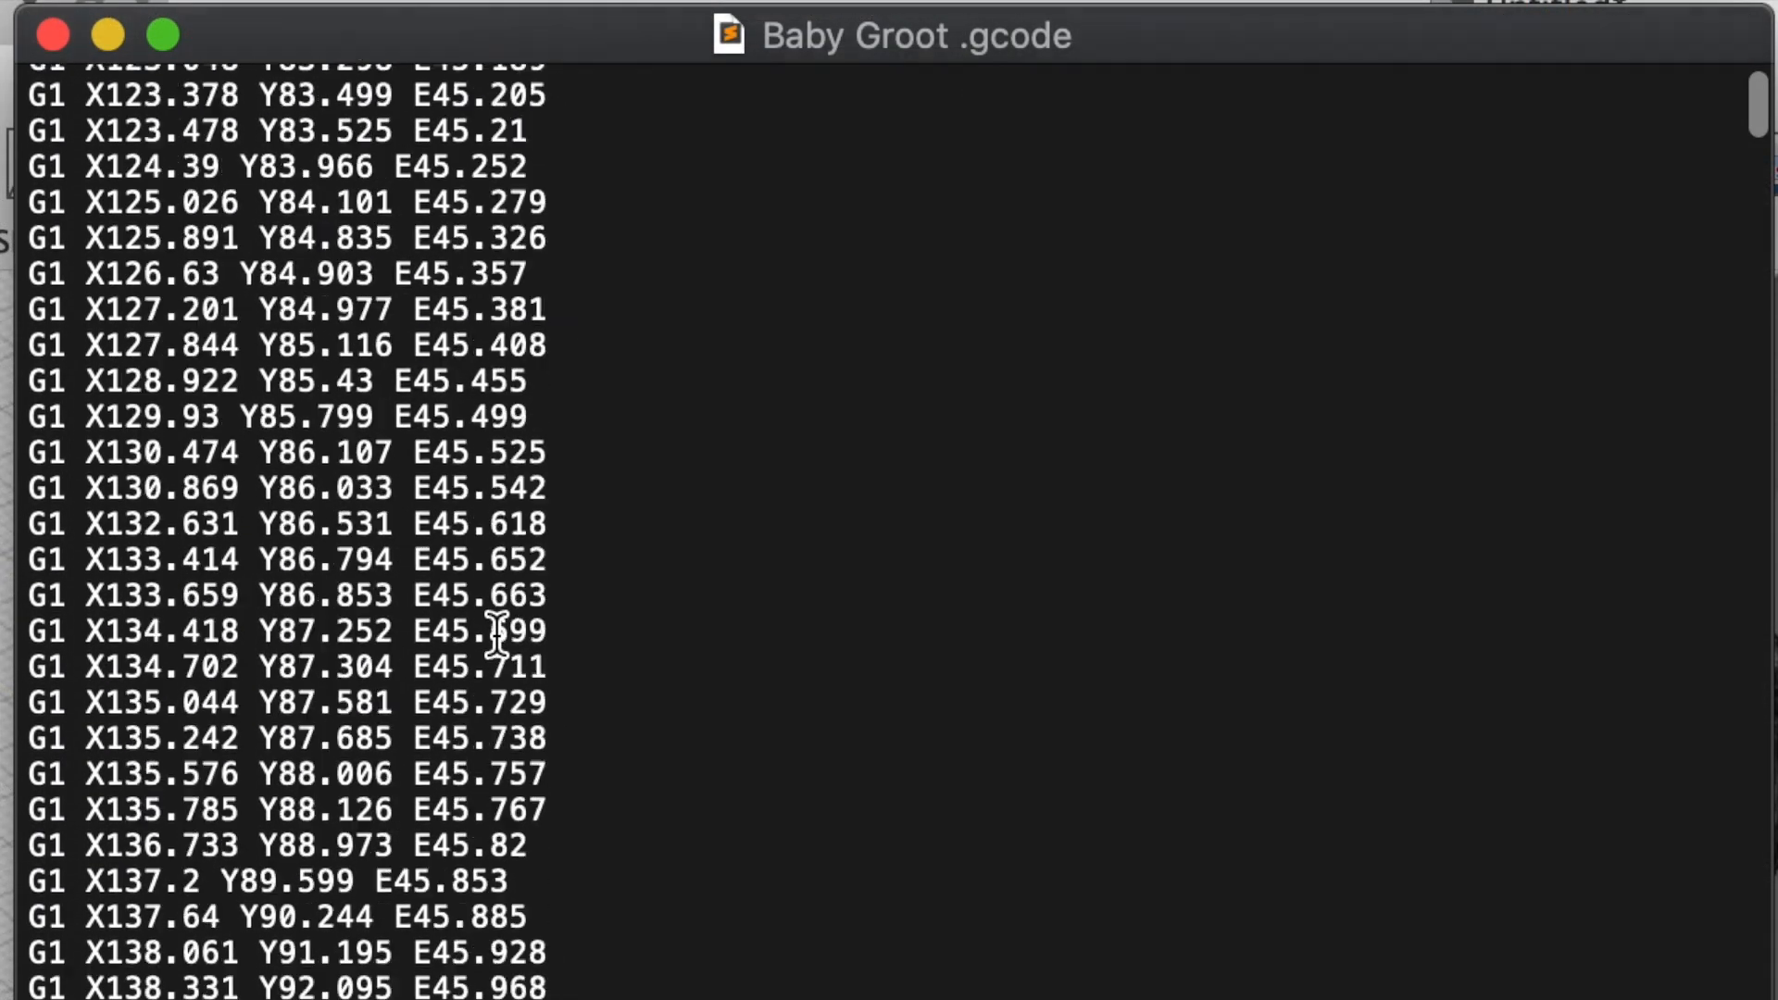
pyautogui.scroll(-20, 497, 635)
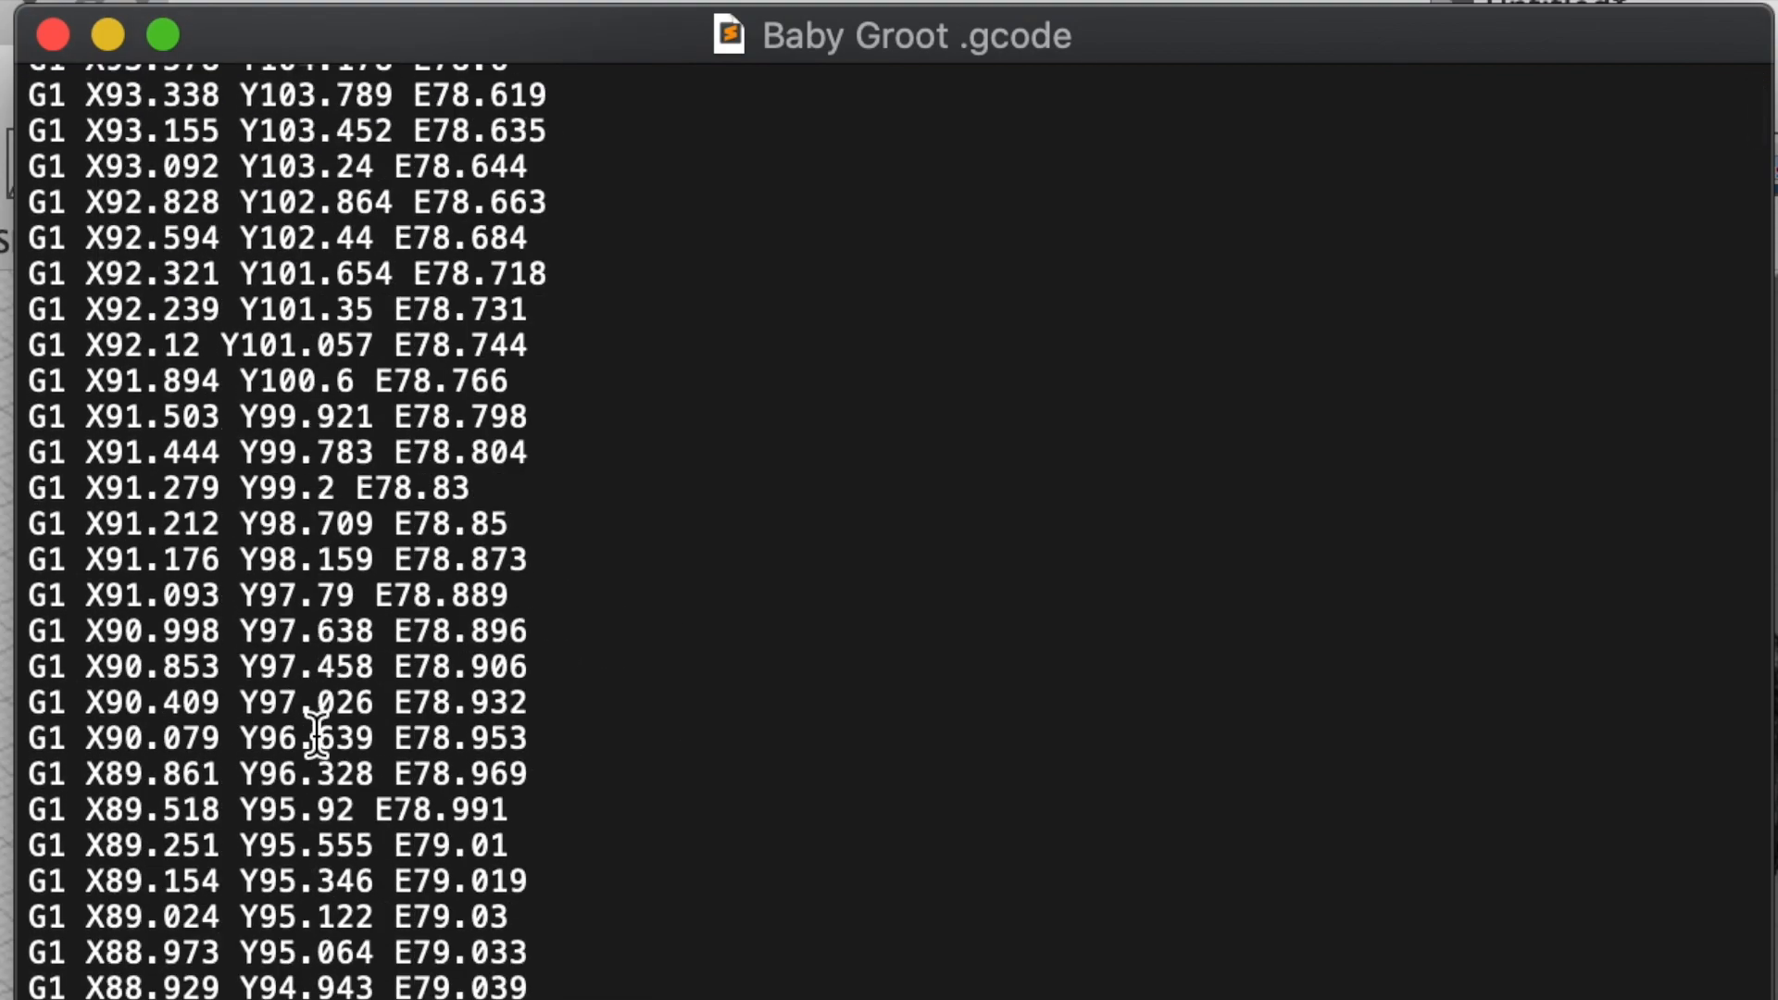
pyautogui.scroll(-20, 315, 734)
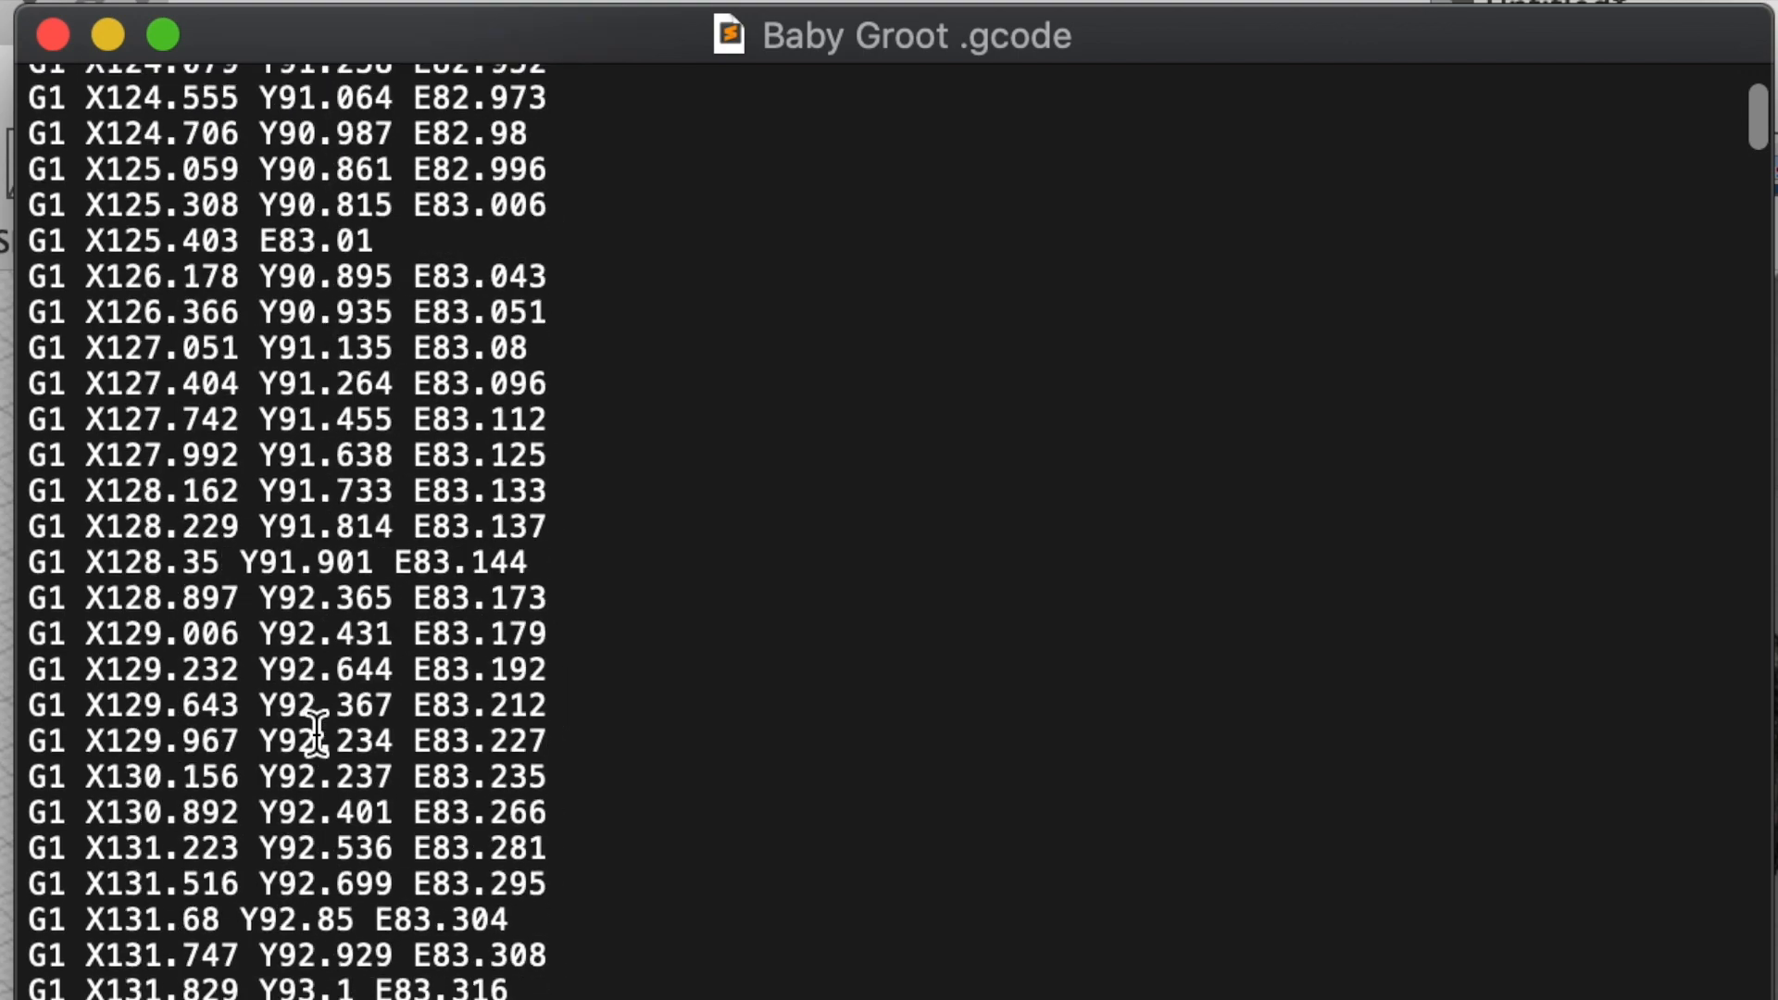
pyautogui.scroll(-10, 316, 734)
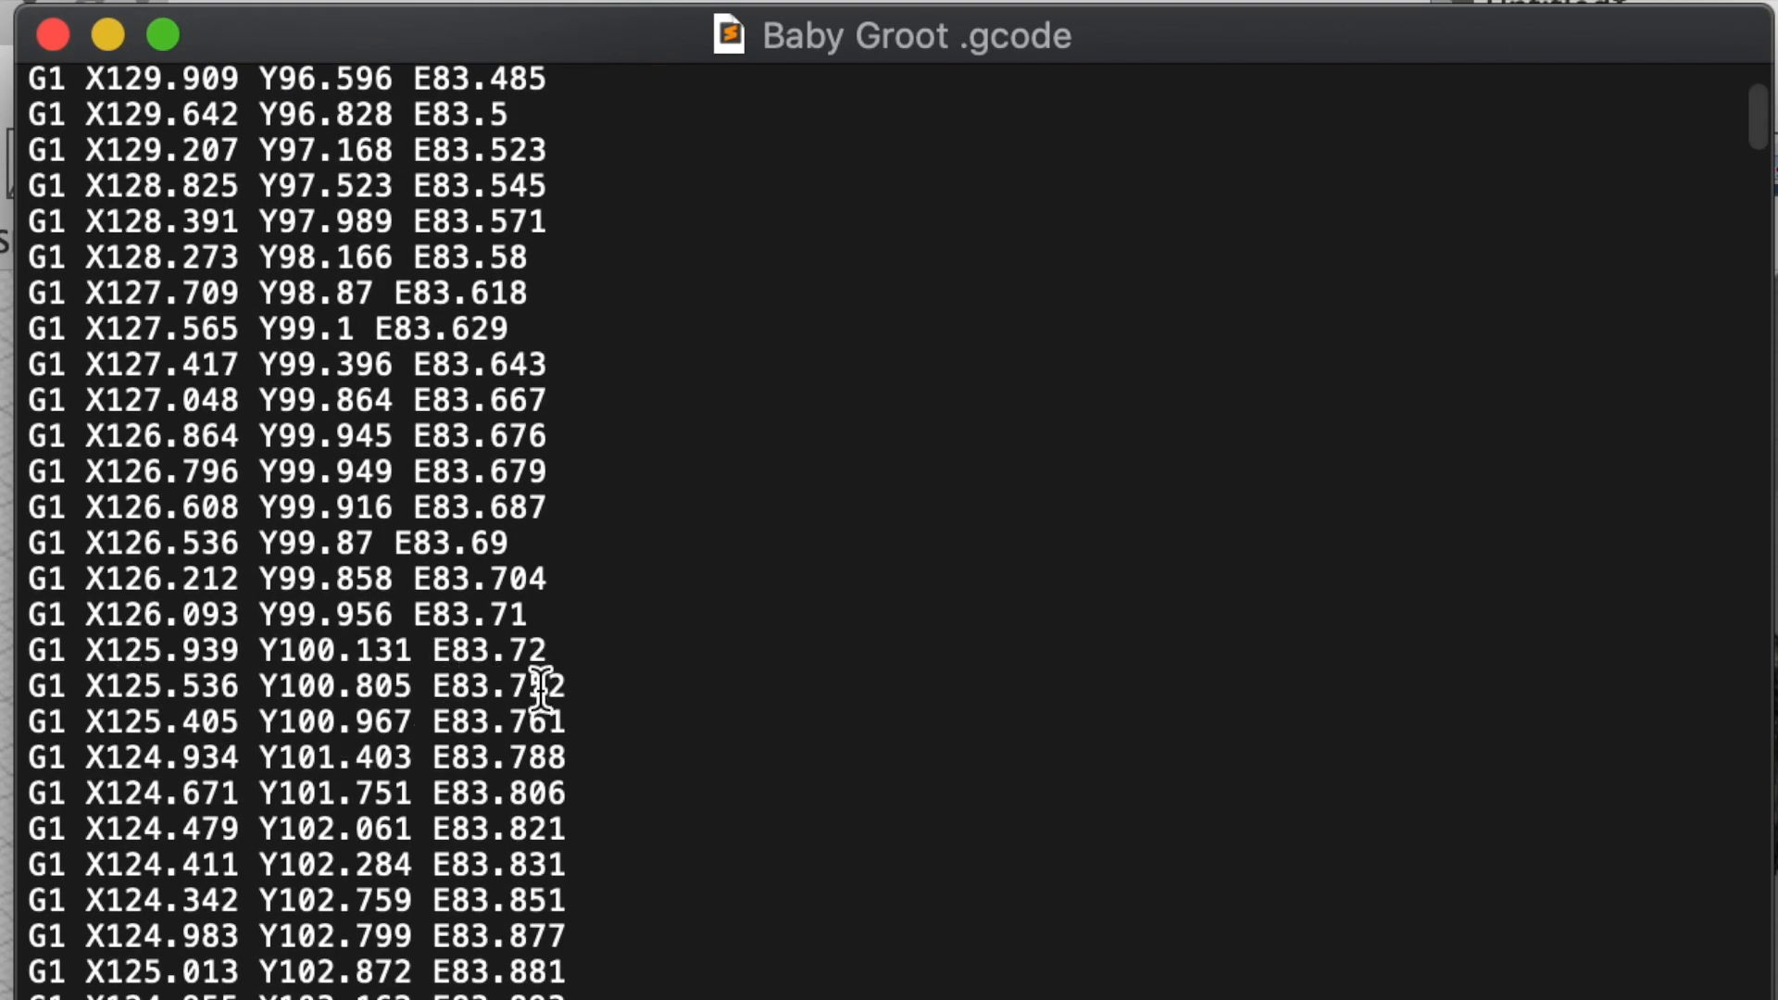
pyautogui.scroll(-20, 480, 606)
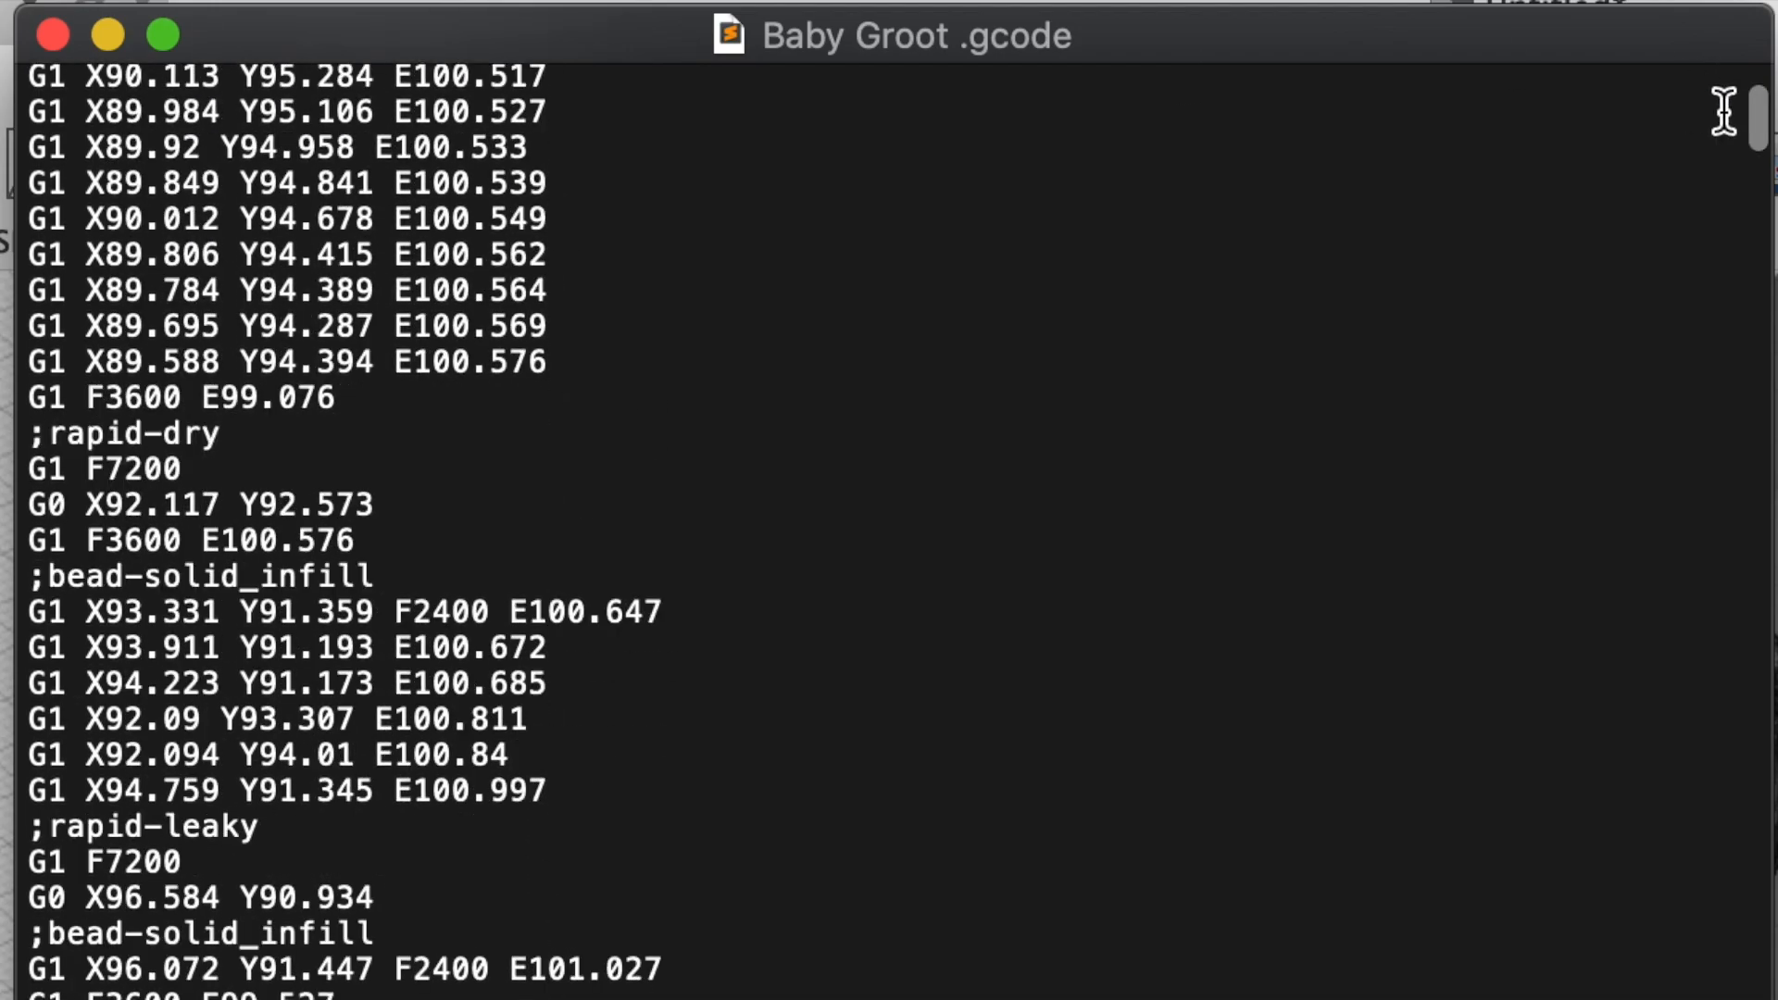